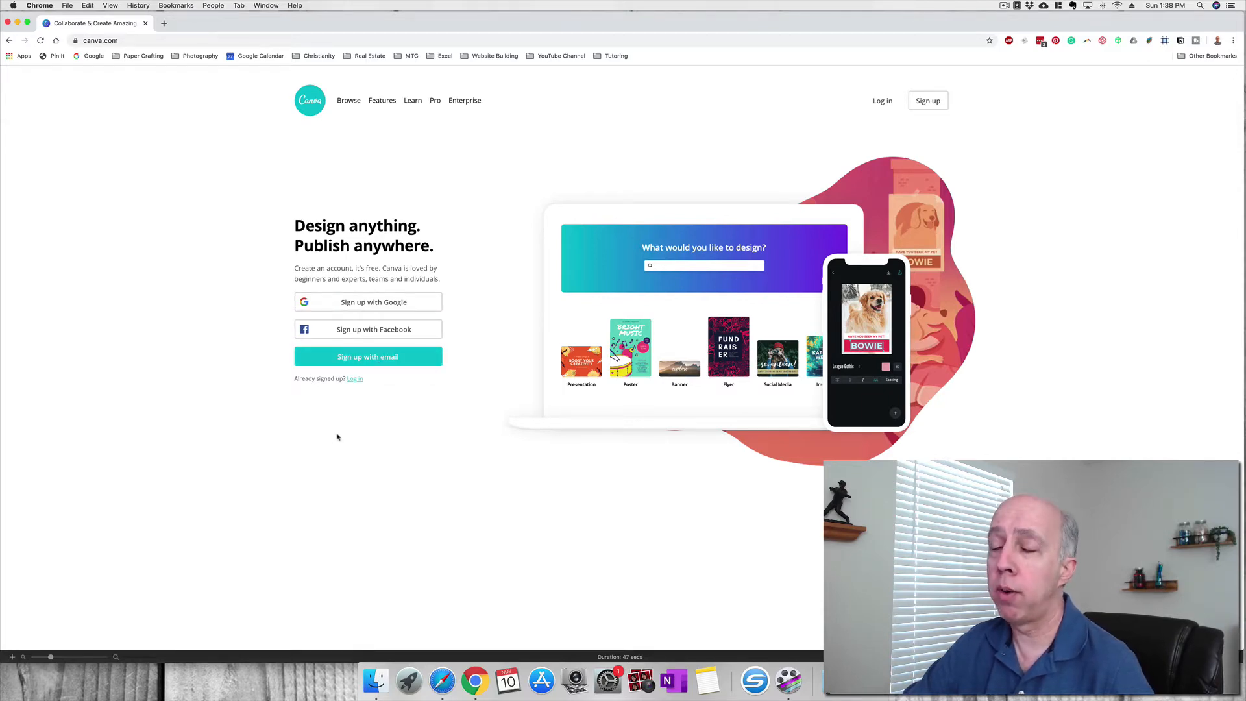
# Log in to the existing Canva account by entering the account password
pyautogui.click(354, 380)
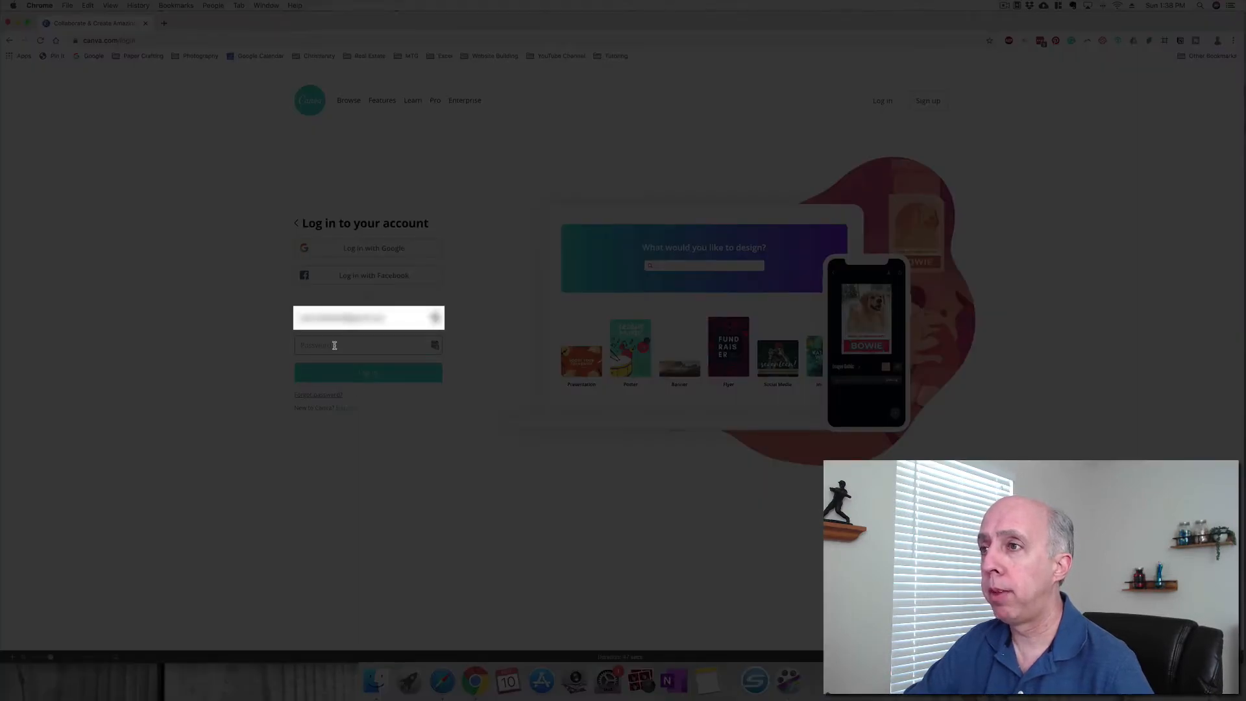
pyautogui.click(334, 345)
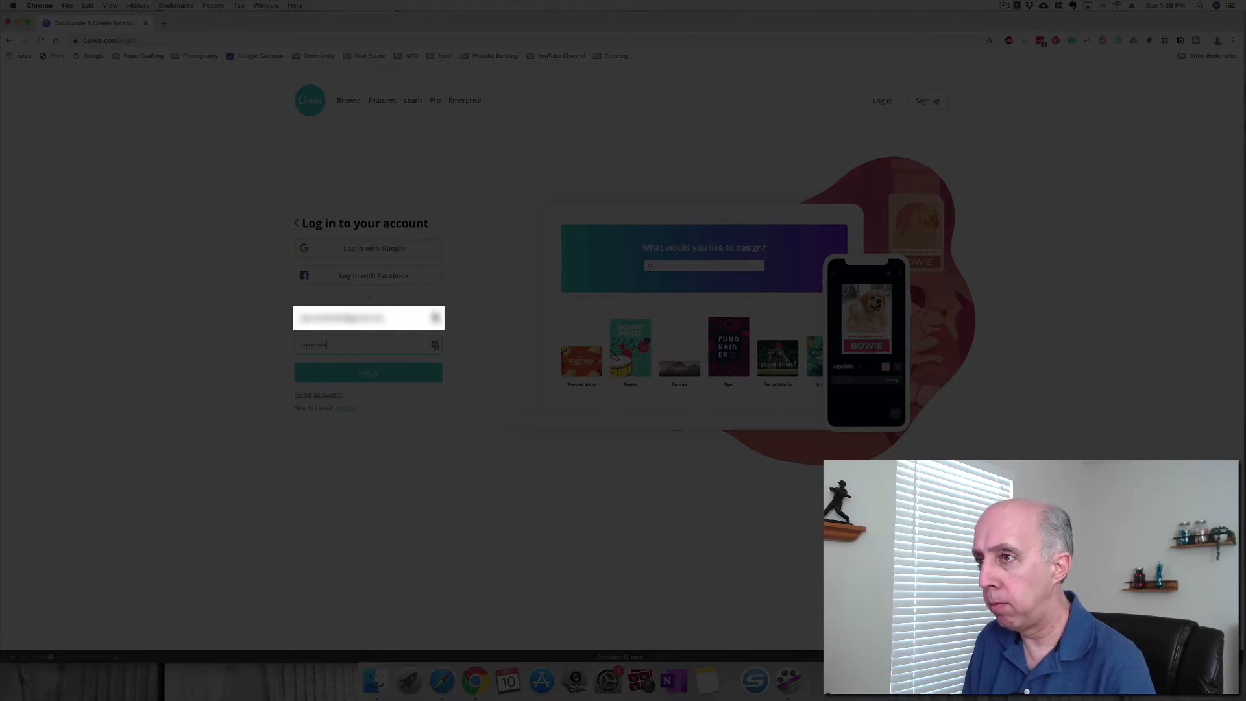
pyautogui.press('Return')
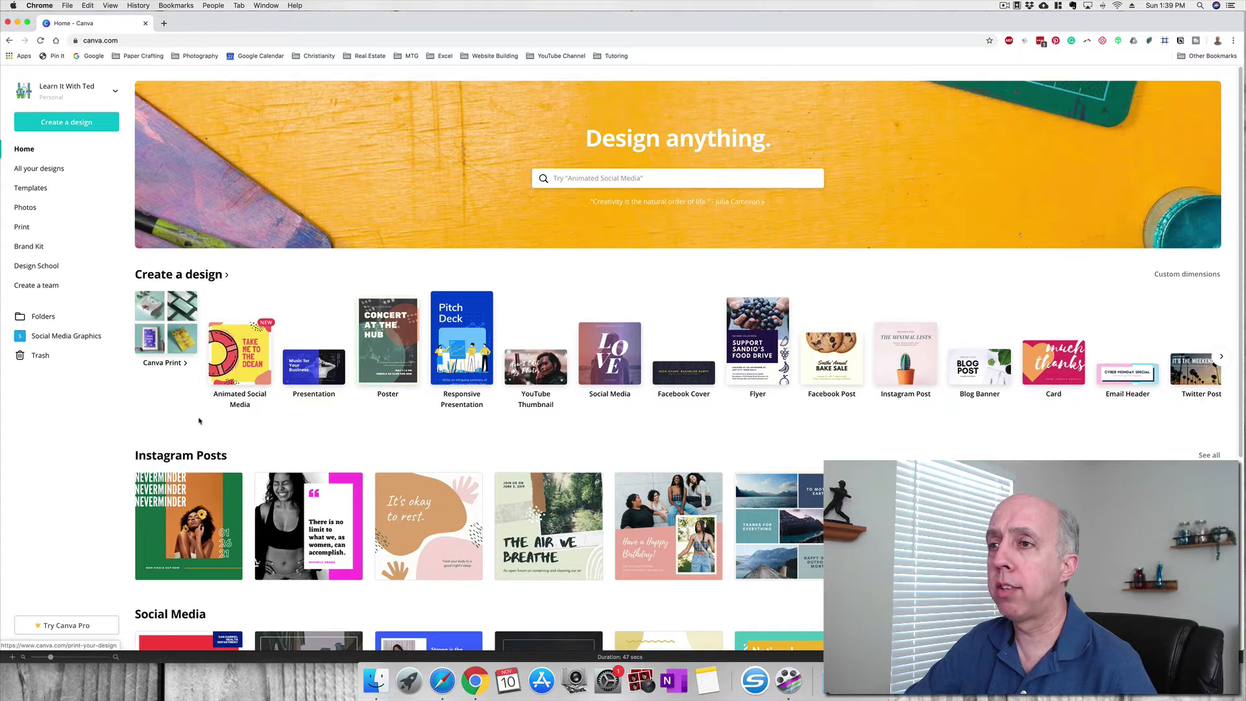
# Look through the home page's template categories and the design types offered for creating a design
pyautogui.scroll(-3, 199, 421)
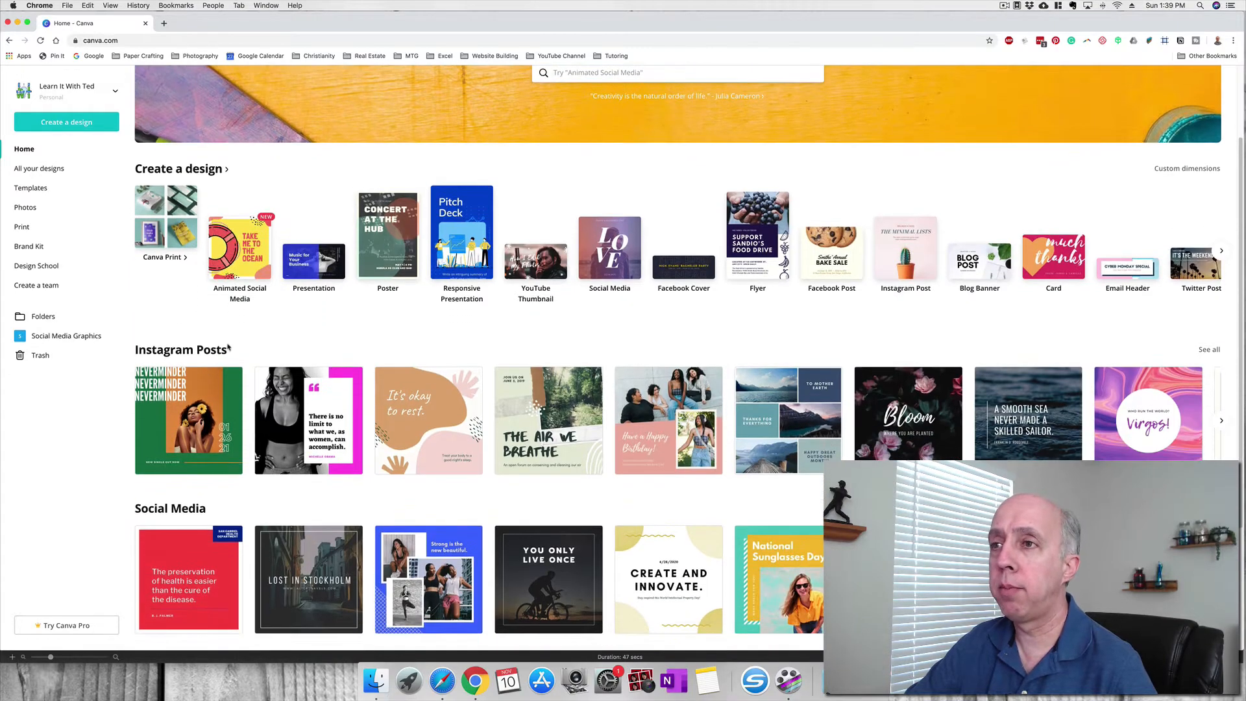
pyautogui.scroll(-5, 228, 348)
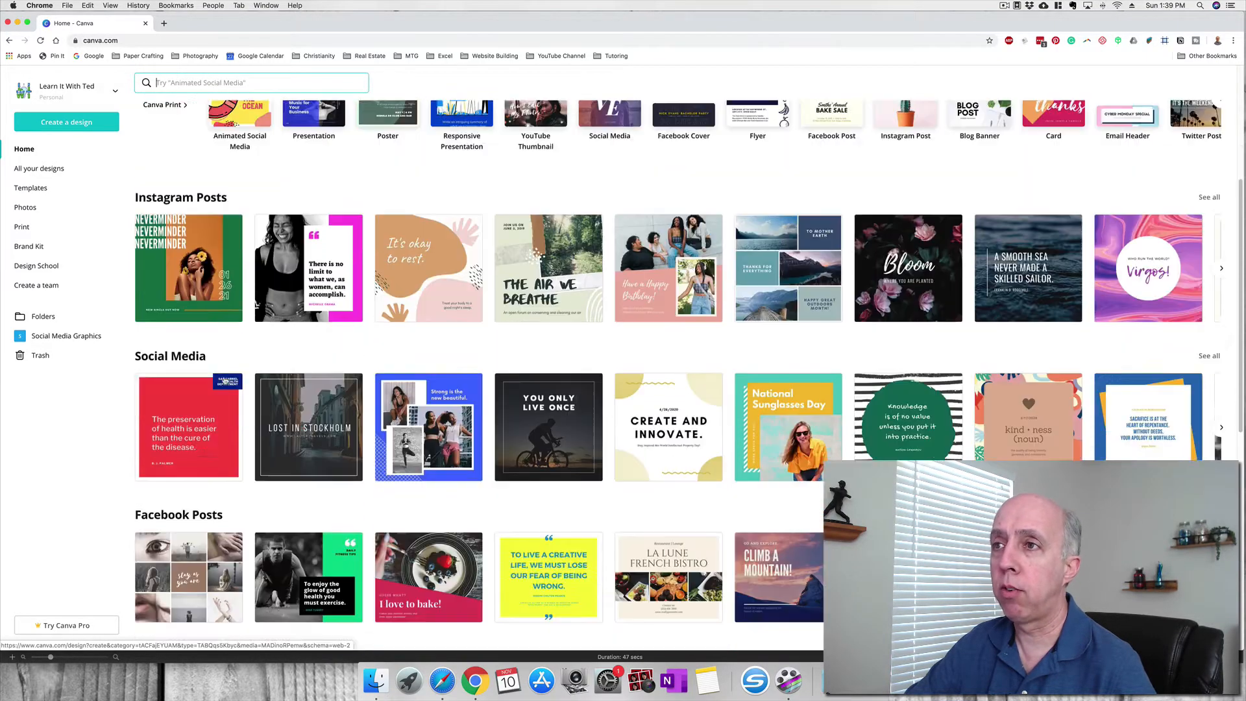
pyautogui.scroll(-4, 226, 382)
pyautogui.scroll(12, 237, 405)
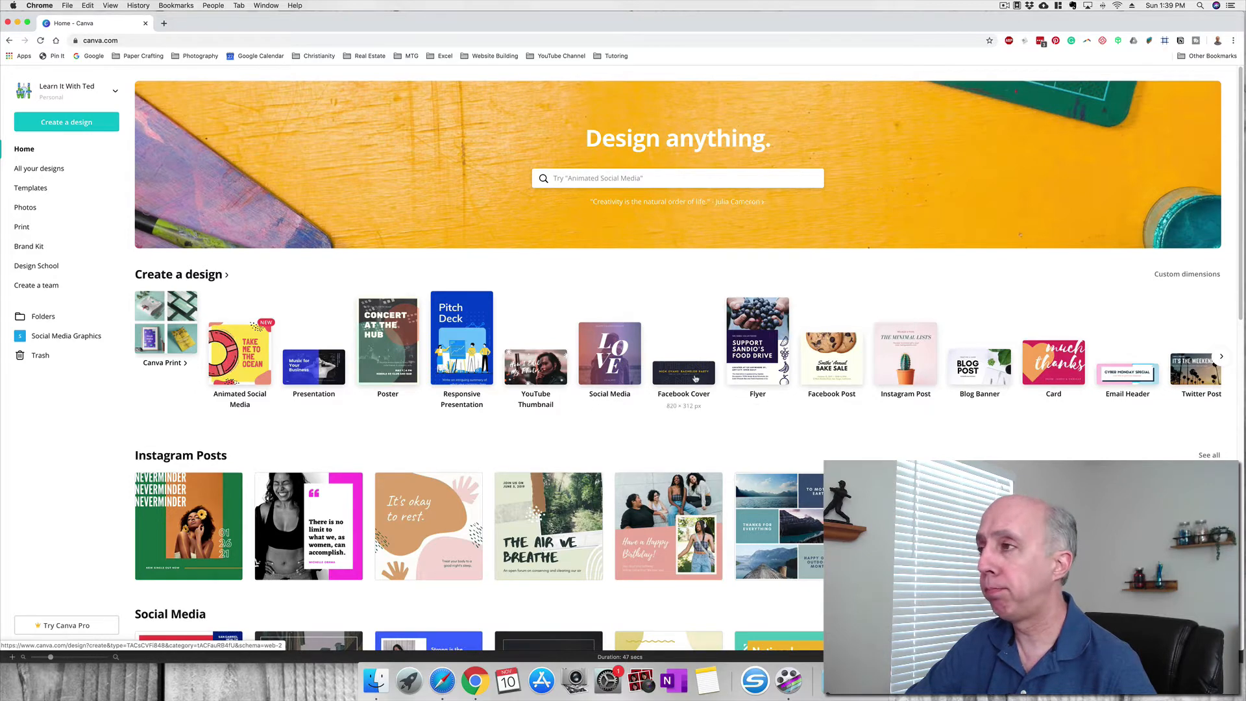
pyautogui.click(1222, 356)
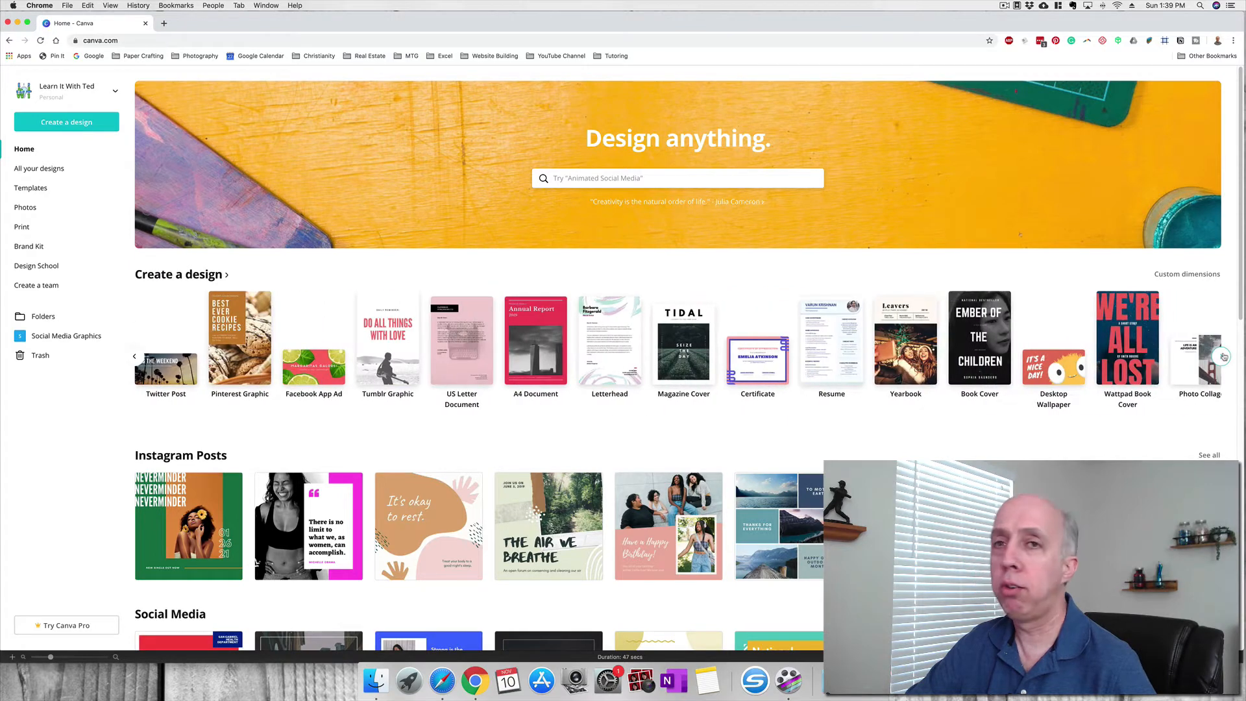
pyautogui.click(1222, 356)
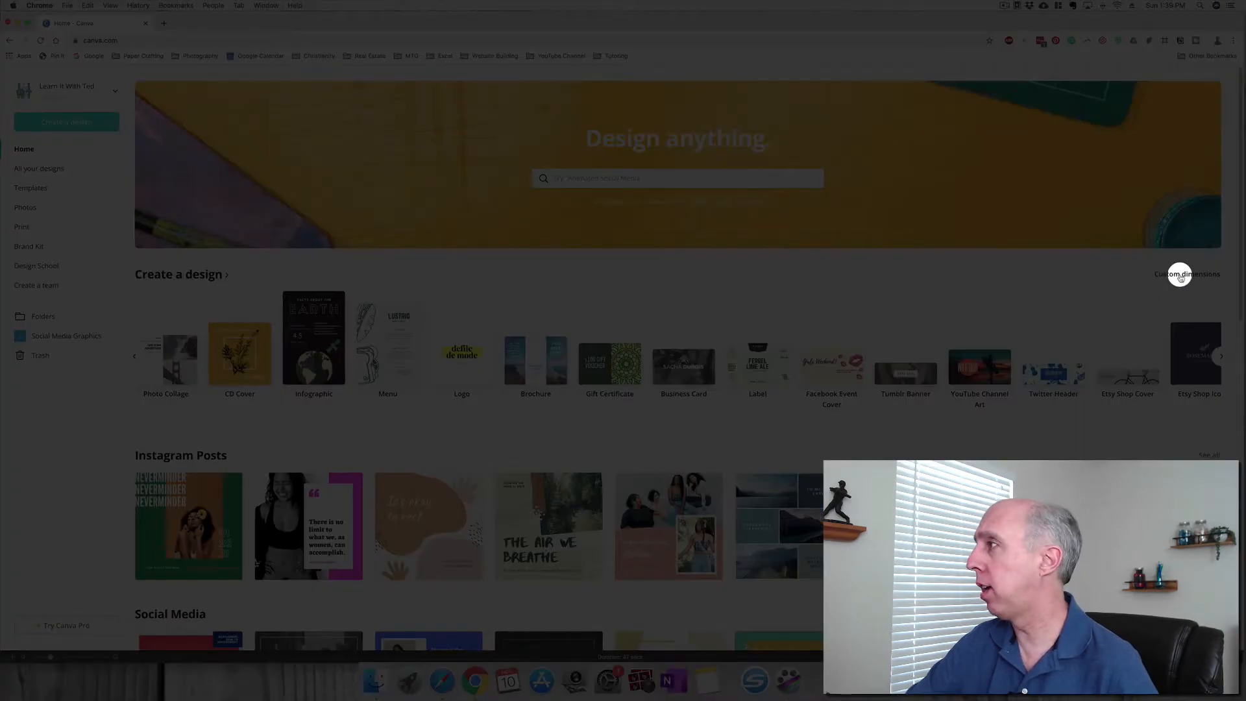
# Examine the custom dimensions settings for a new design, including the px, in and mm unit options
pyautogui.click(1180, 275)
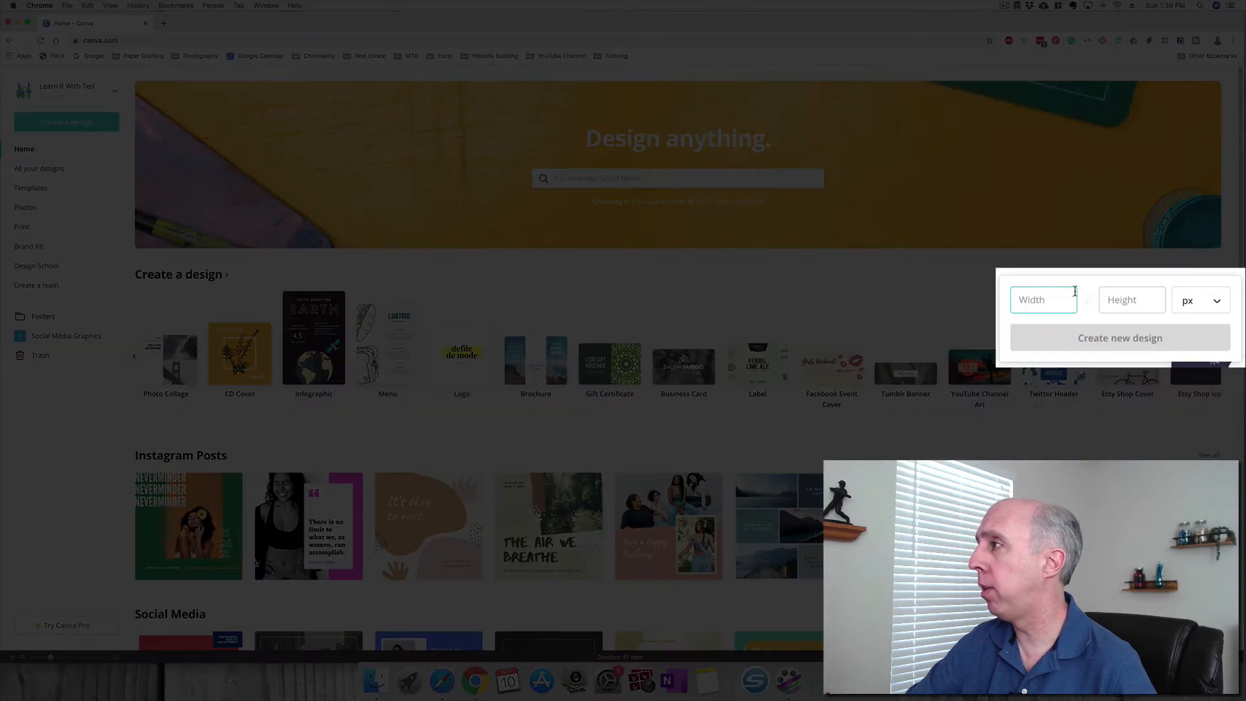
pyautogui.click(1205, 306)
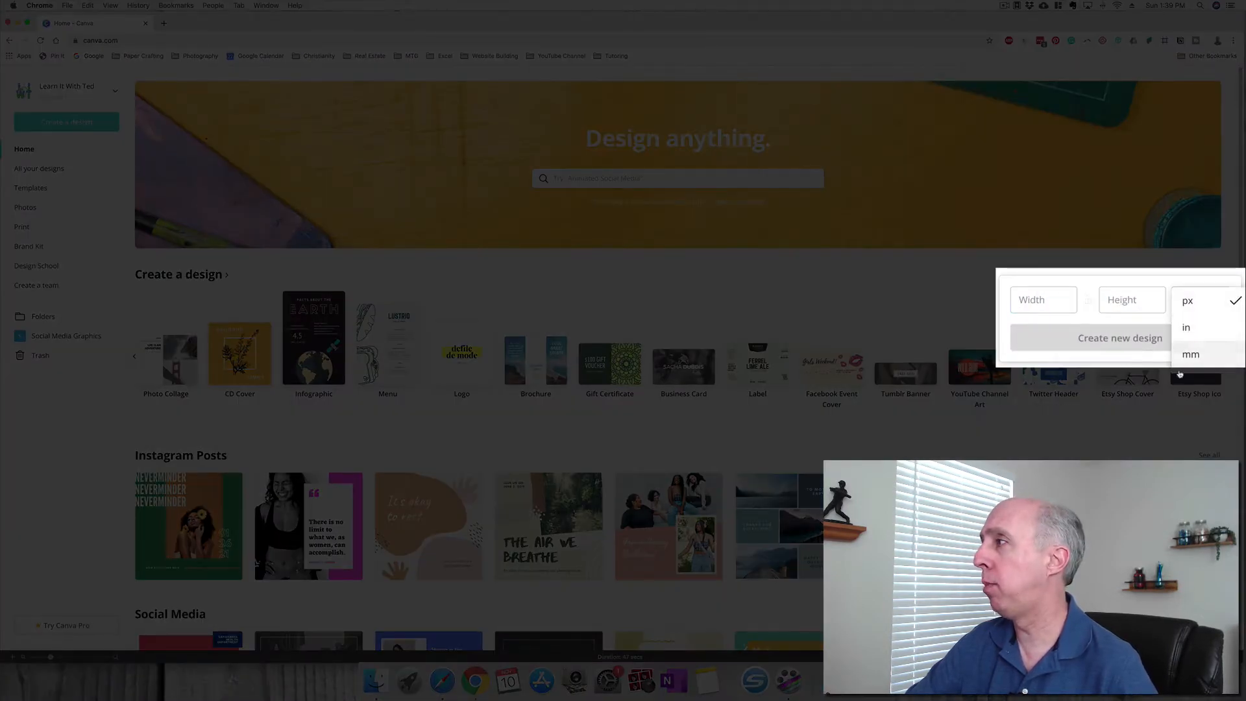
pyautogui.click(1131, 349)
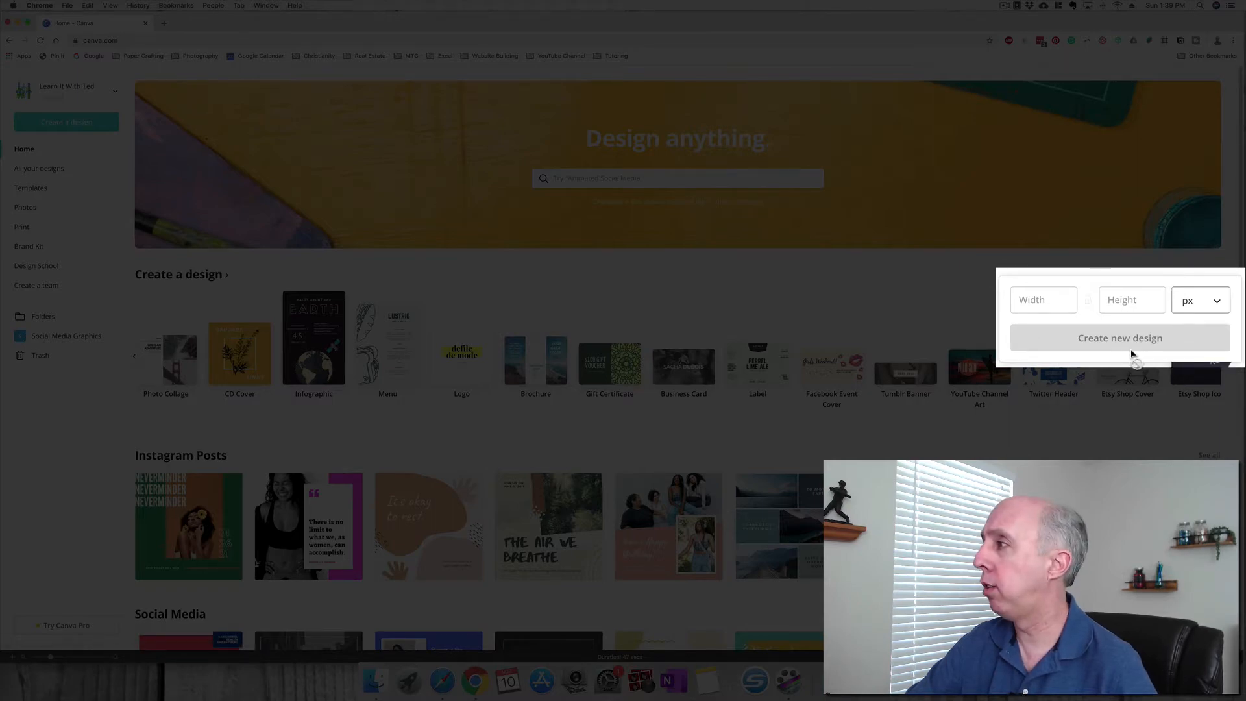
pyautogui.click(1093, 338)
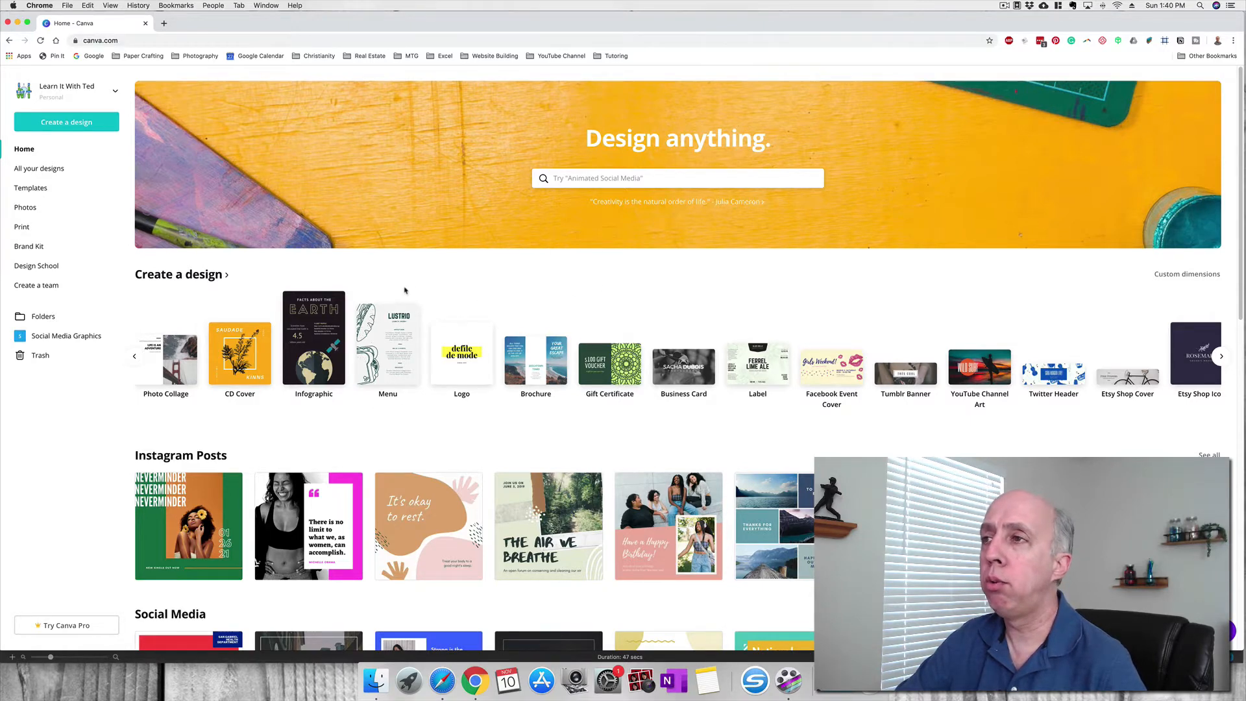
# Create a new blank YouTube Thumbnail design from the list of design types
pyautogui.click(134, 357)
pyautogui.click(132, 359)
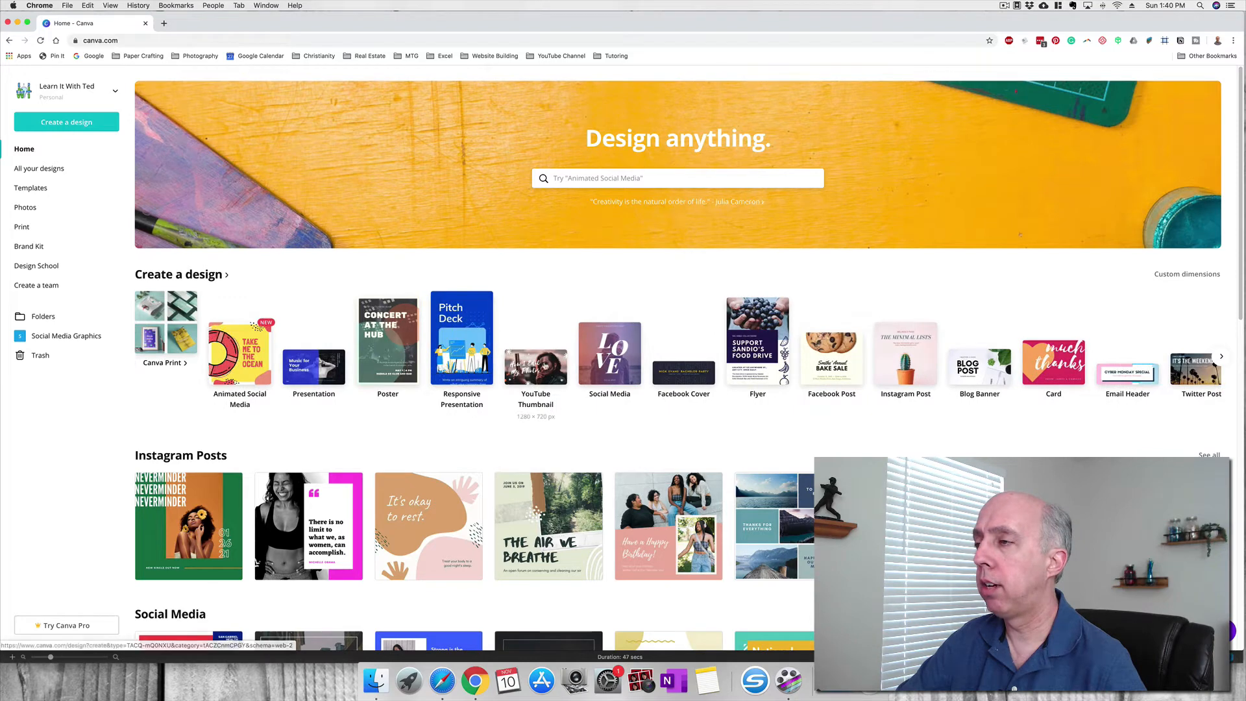
pyautogui.click(537, 368)
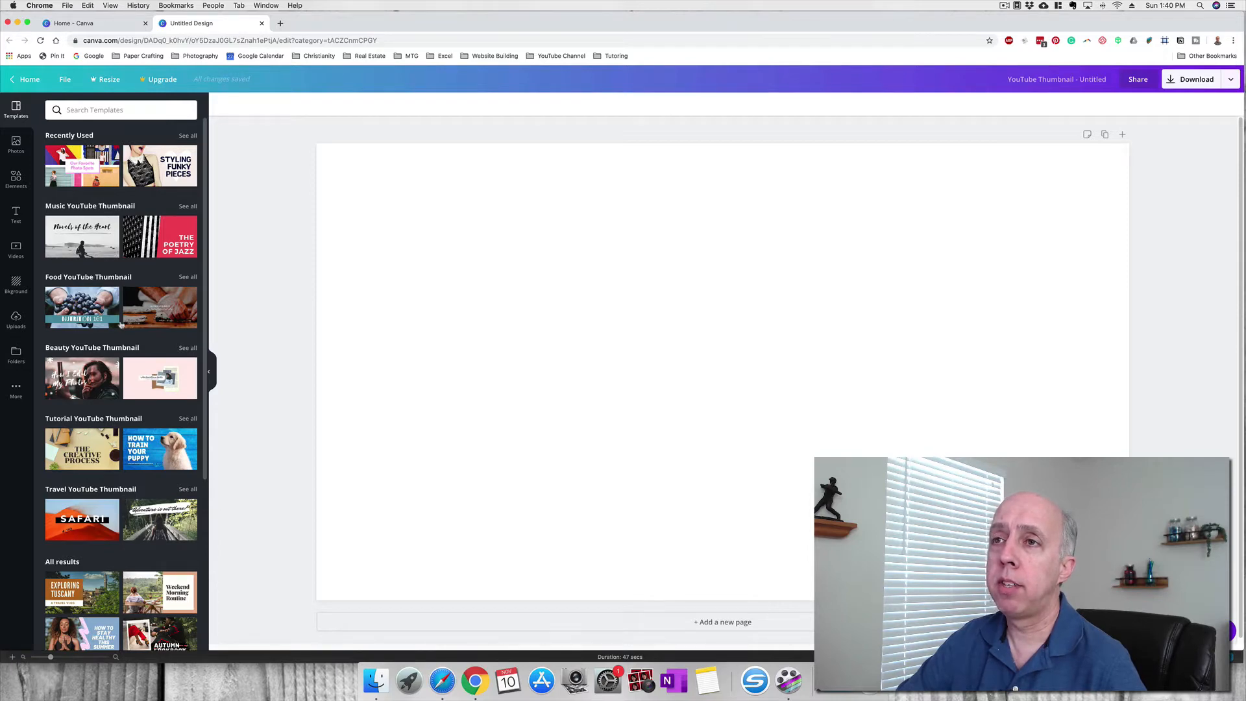
# Browse the YouTube thumbnail templates and apply the tutorial template "How to Train Your Puppy" to the blank page
pyautogui.scroll(-1, 143, 370)
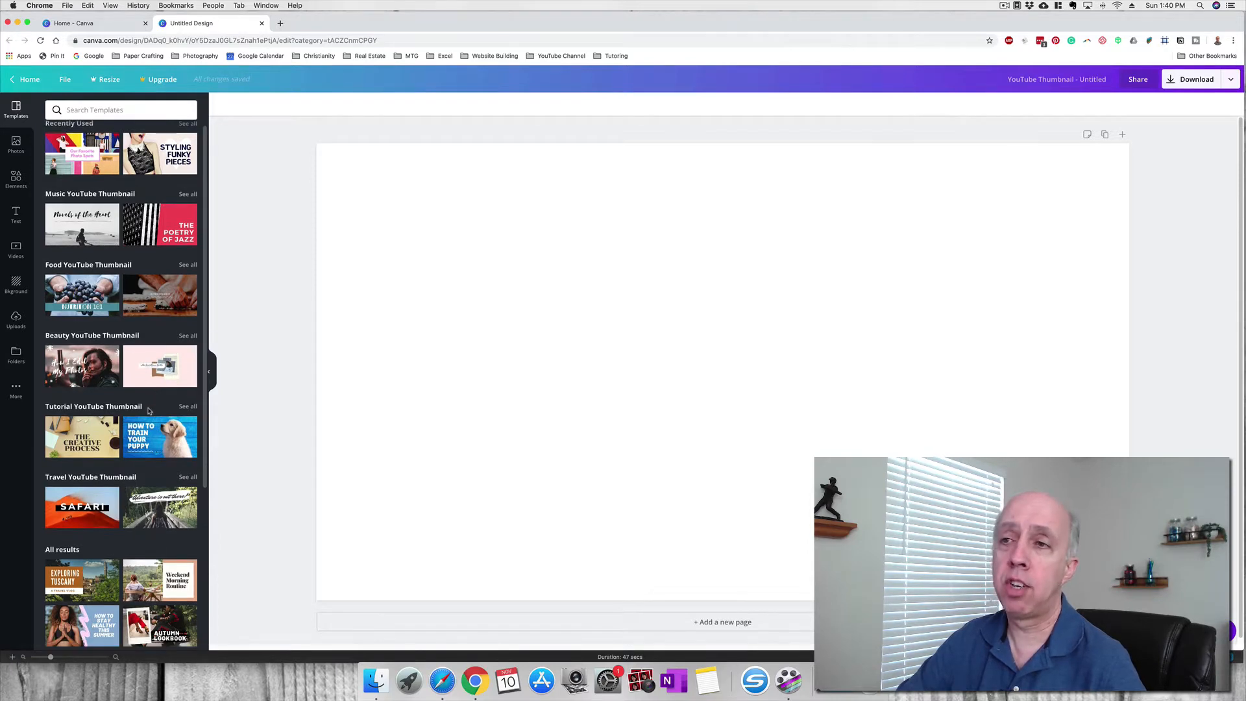
pyautogui.scroll(-4, 149, 403)
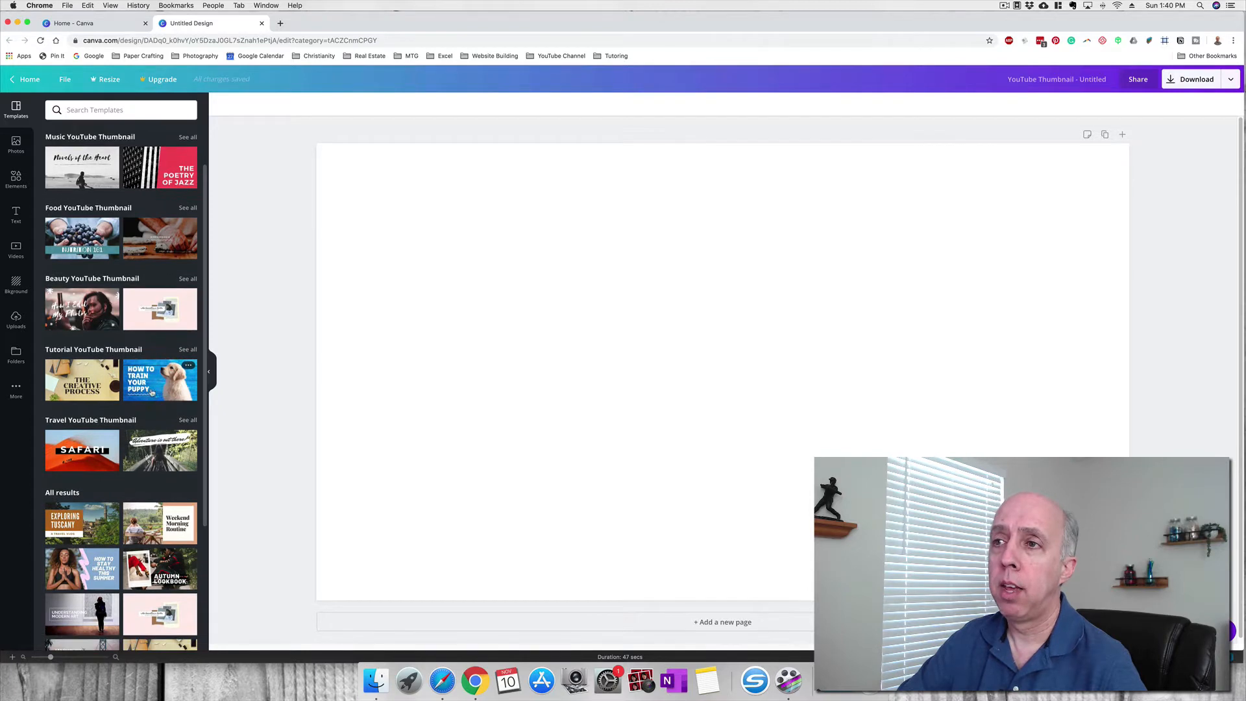
pyautogui.scroll(3, 156, 325)
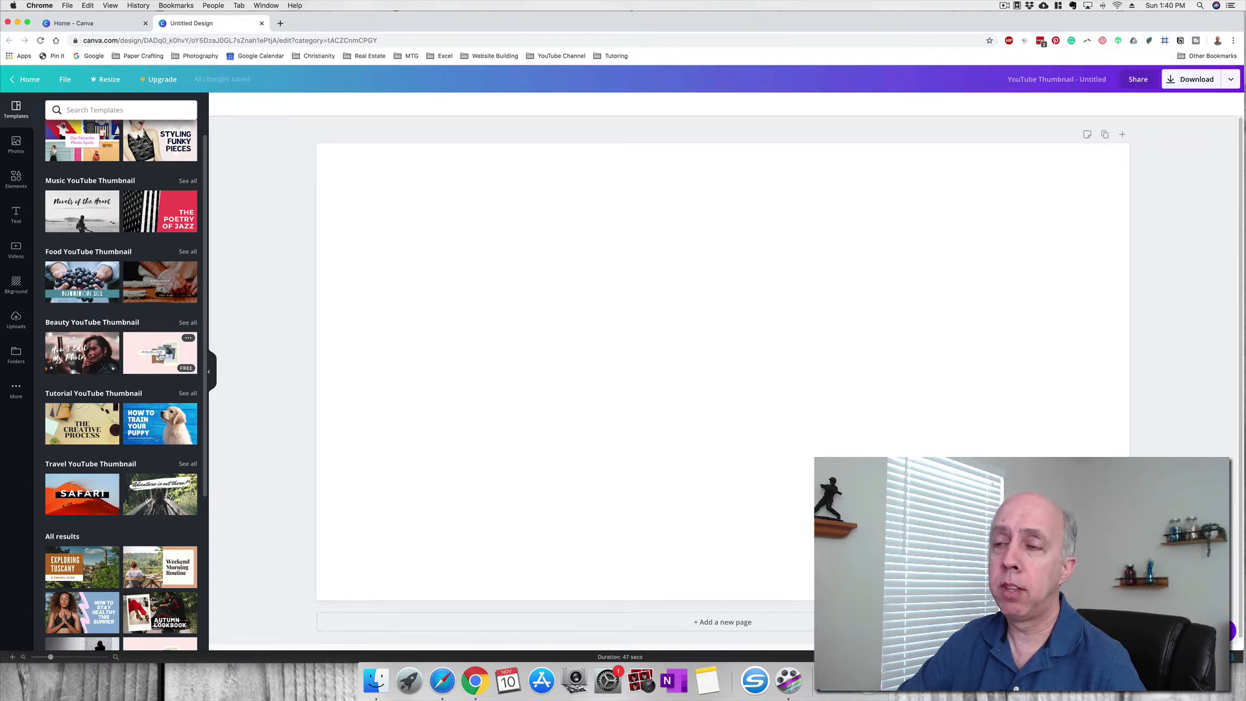
pyautogui.scroll(-1, 160, 356)
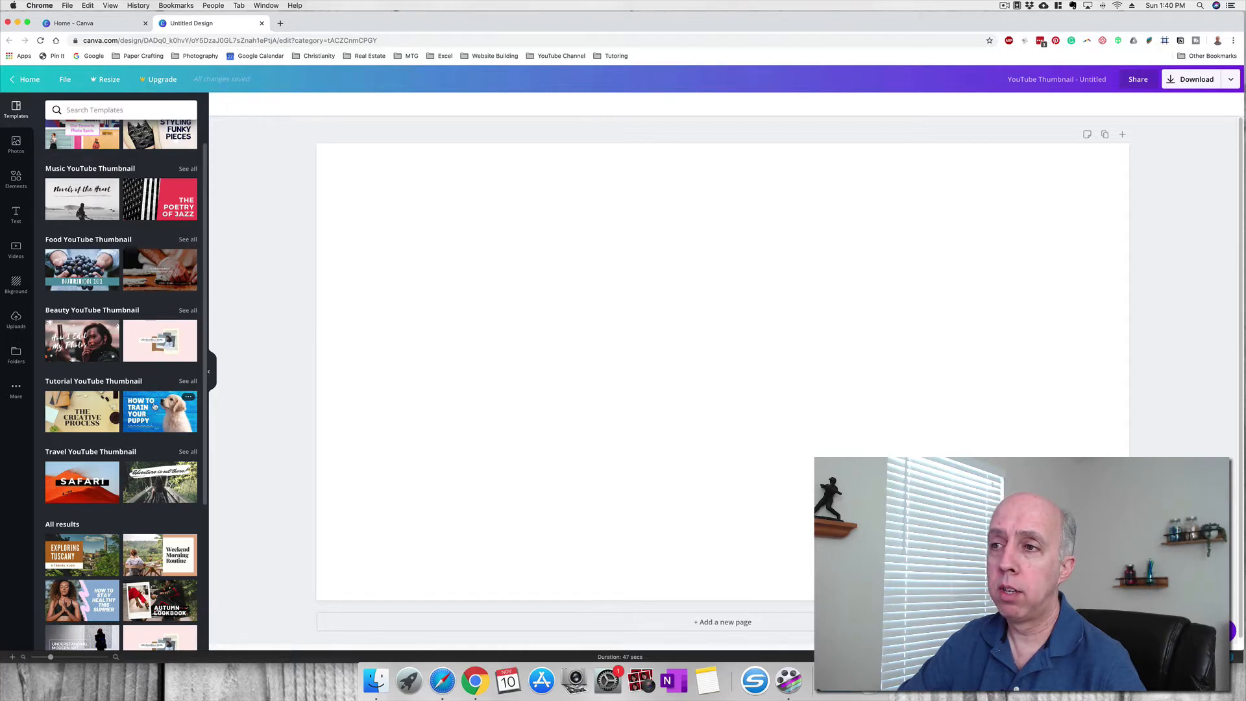
pyautogui.click(156, 410)
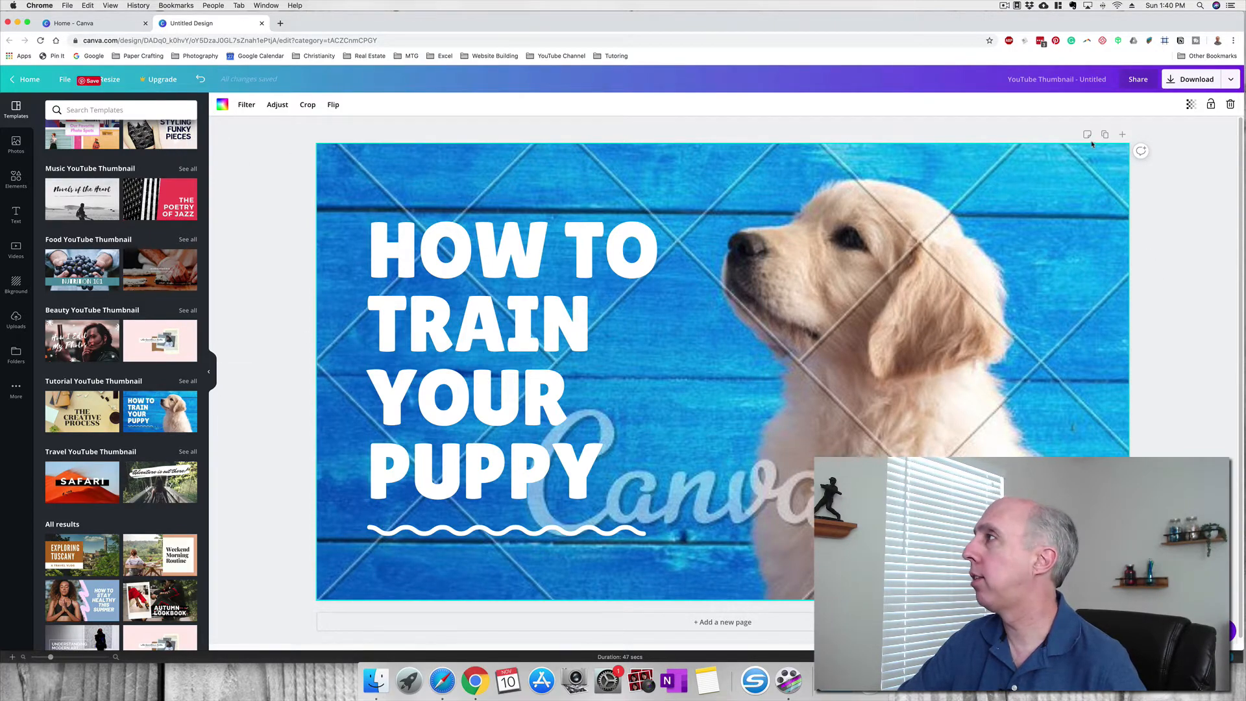
# Delete the puppy template's text, wavy line and background photo to empty the page
pyautogui.moveTo(1165, 259); pyautogui.dragTo(263, 503)
pyautogui.click(1230, 106)
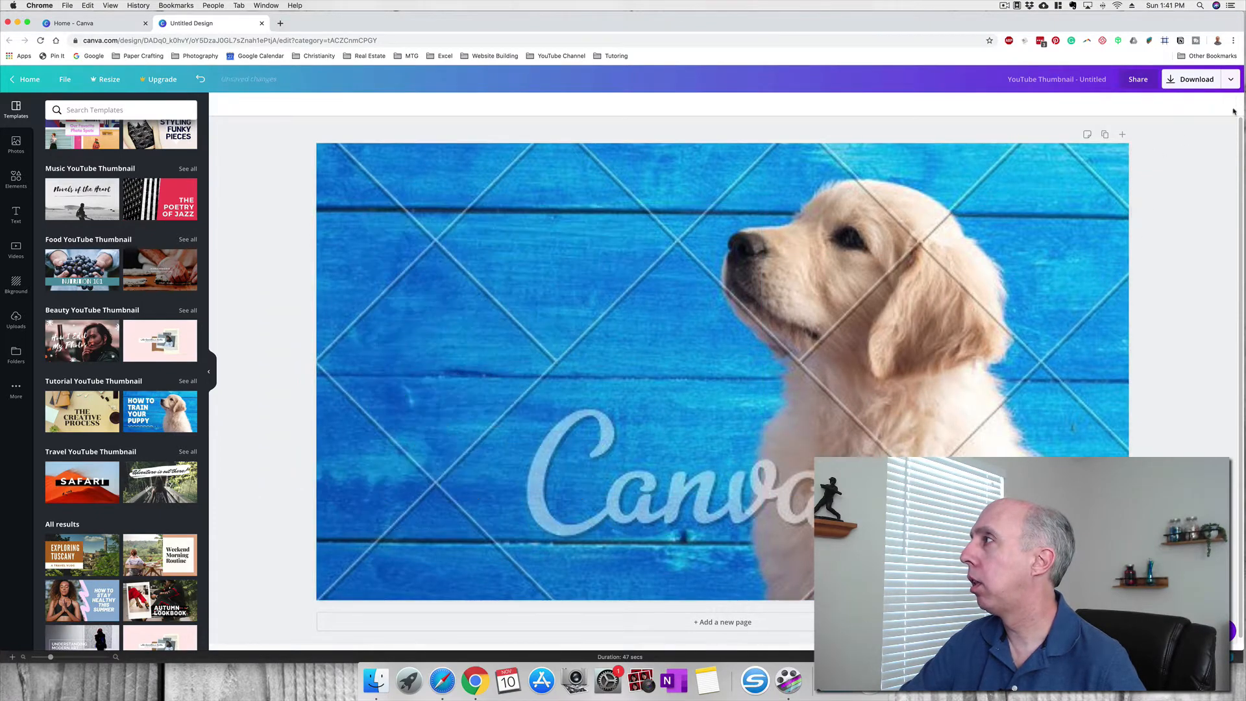
pyautogui.click(1020, 296)
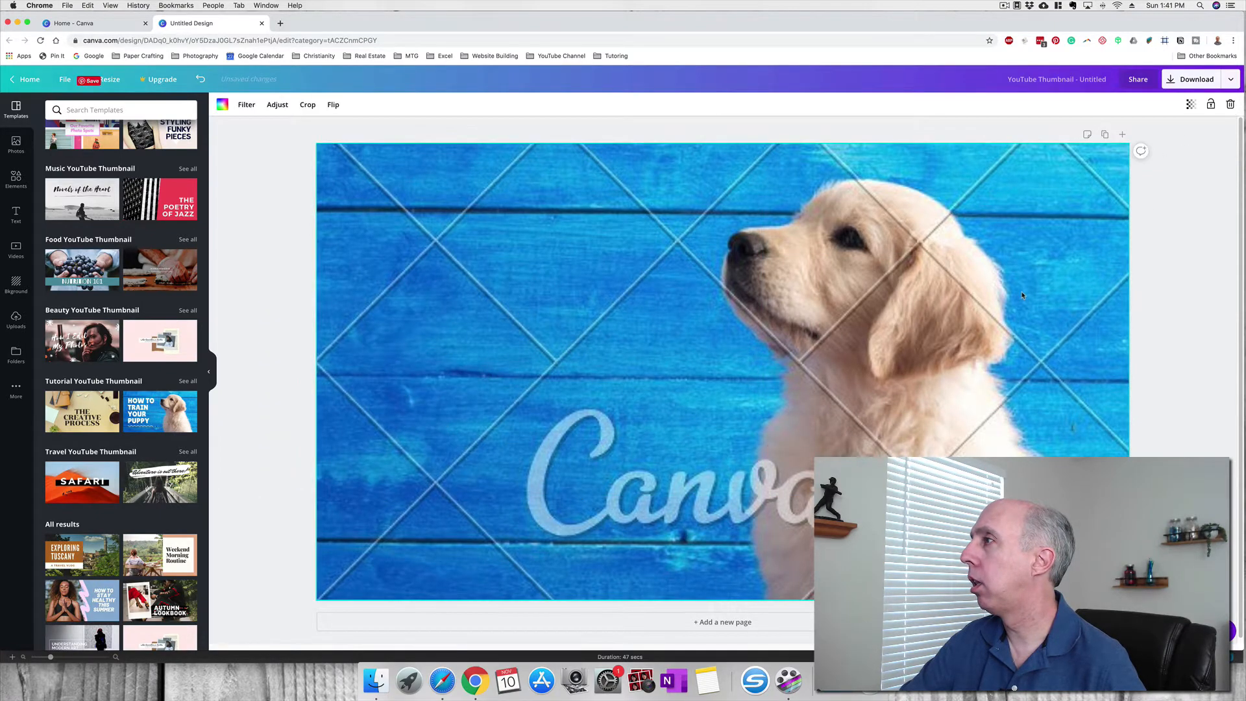
pyautogui.click(1231, 105)
pyautogui.click(286, 267)
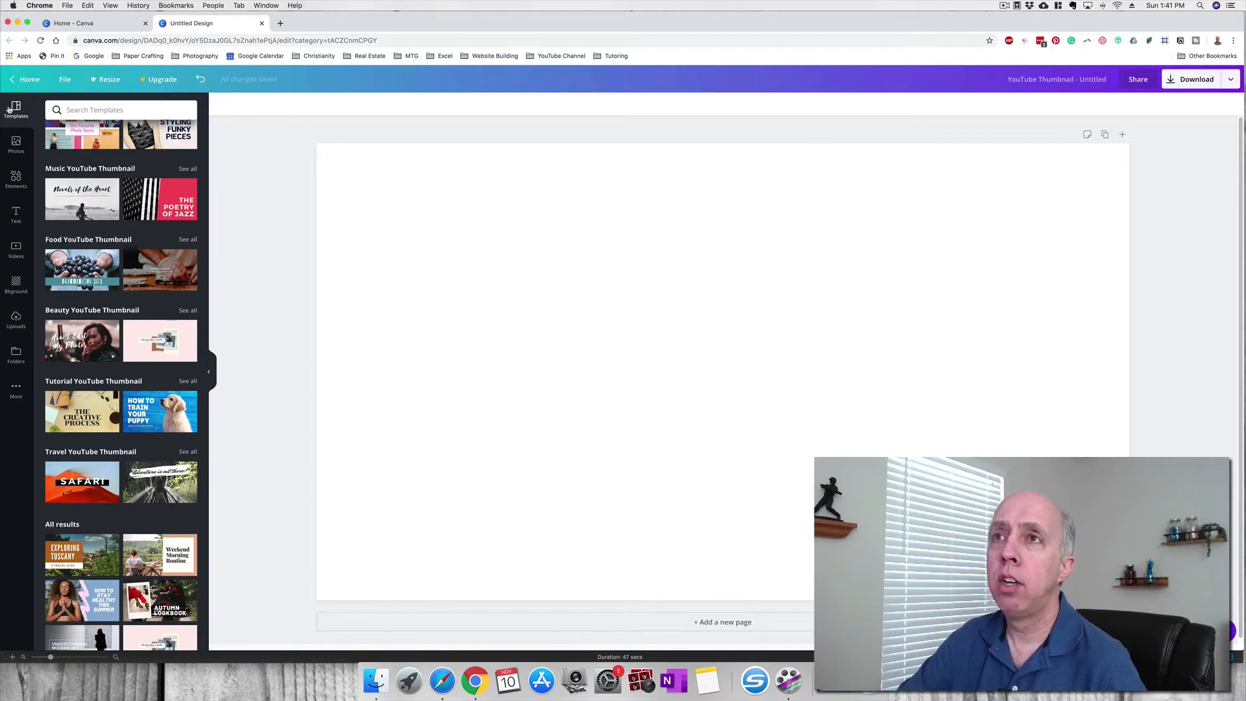
# Search the photo library for "cupcakes" and clear the search to return to the default photos
pyautogui.click(13, 149)
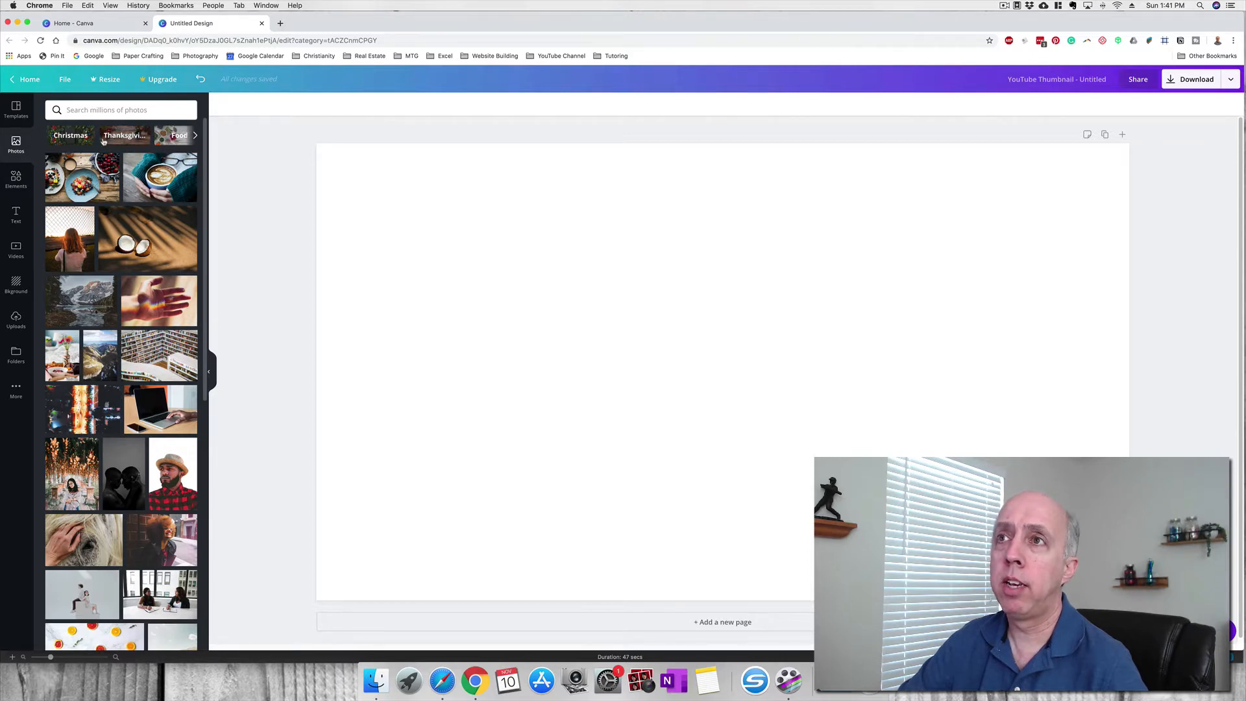
pyautogui.click(109, 110)
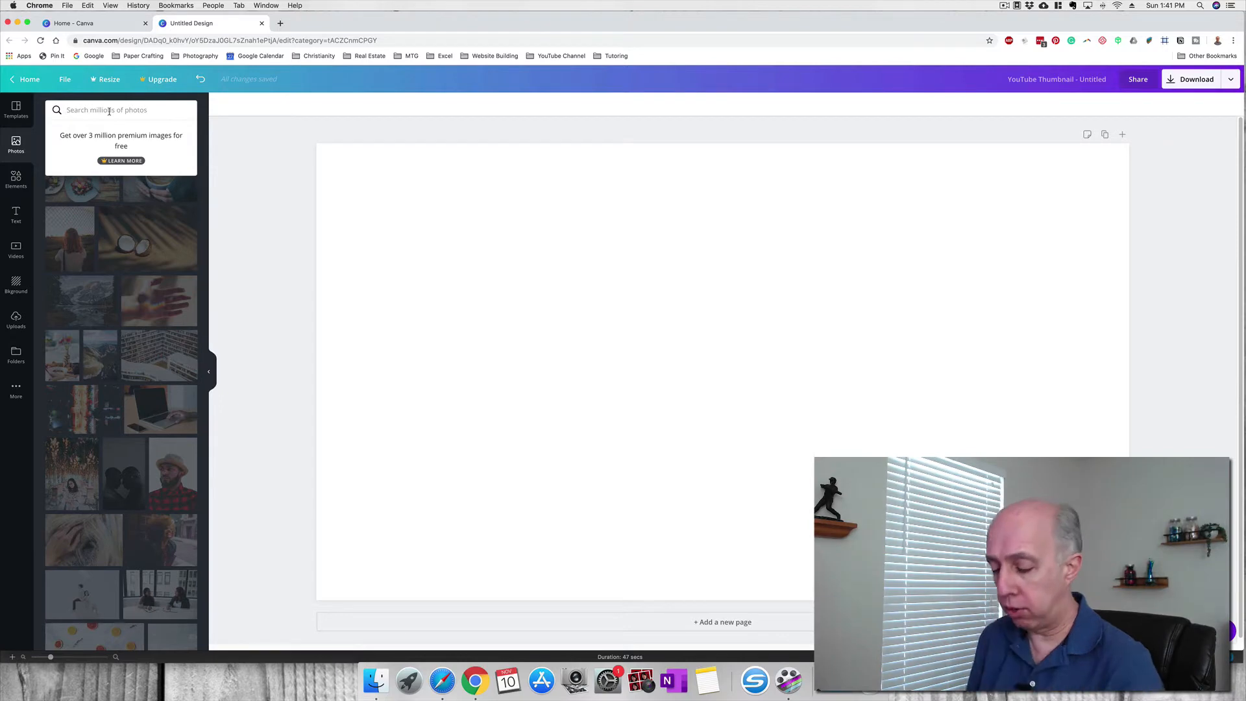
pyautogui.write('cupackes')
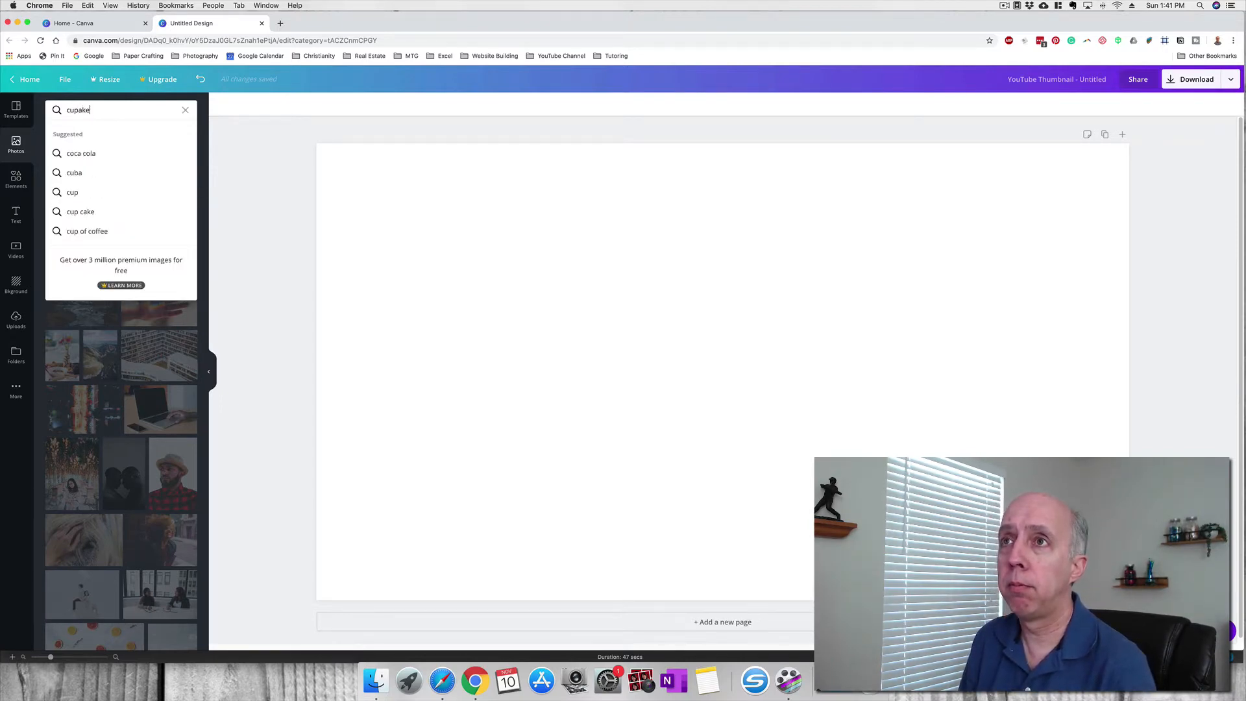
pyautogui.press('Return')
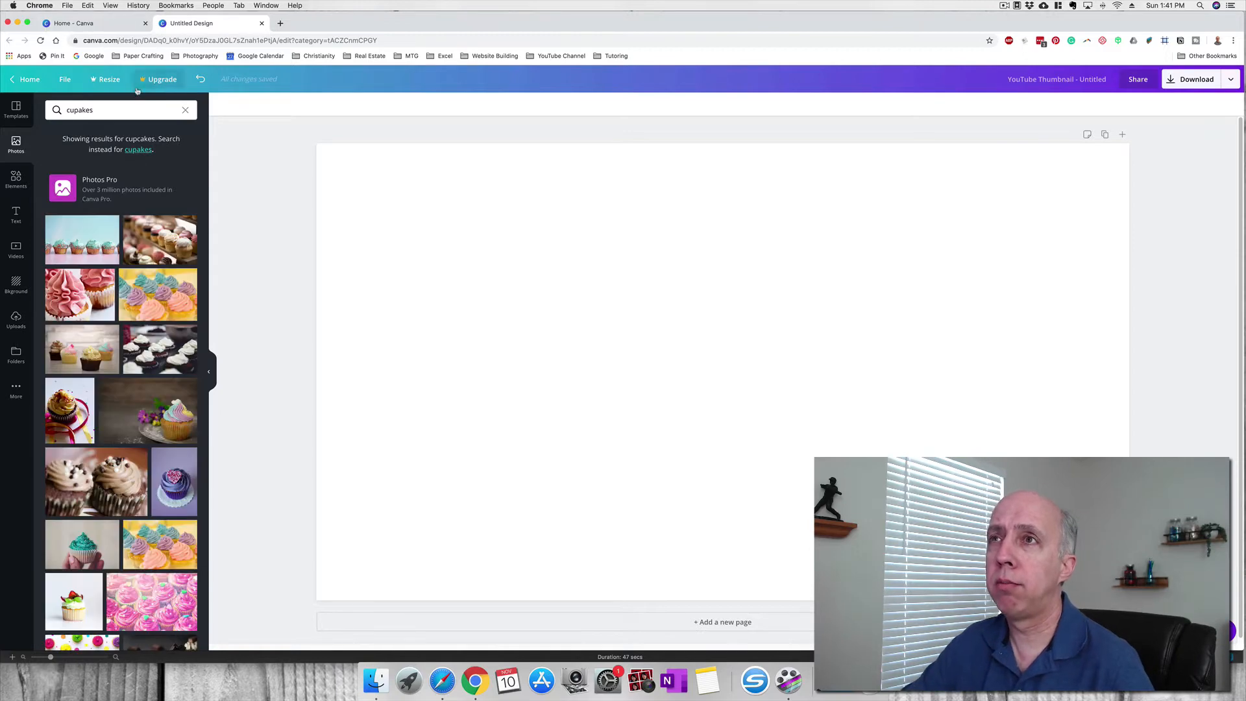
pyautogui.click(185, 111)
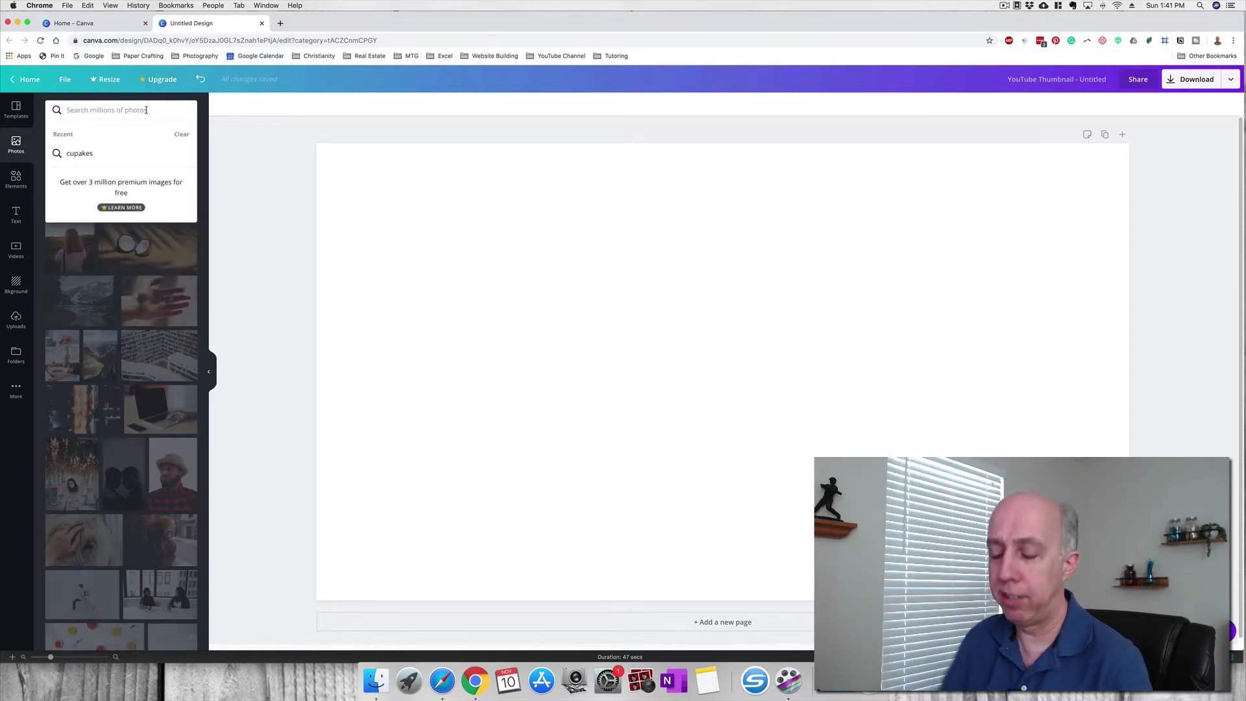
pyautogui.write('cupcakes')
pyautogui.press('Return')
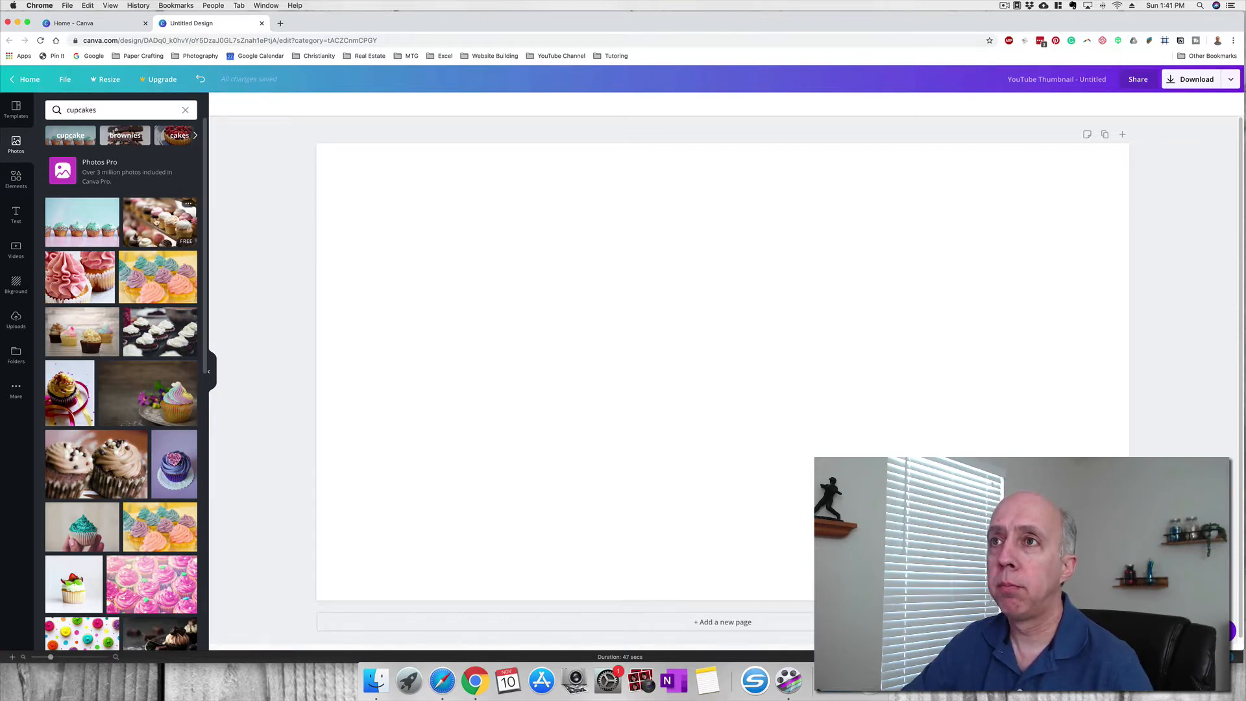
pyautogui.click(185, 109)
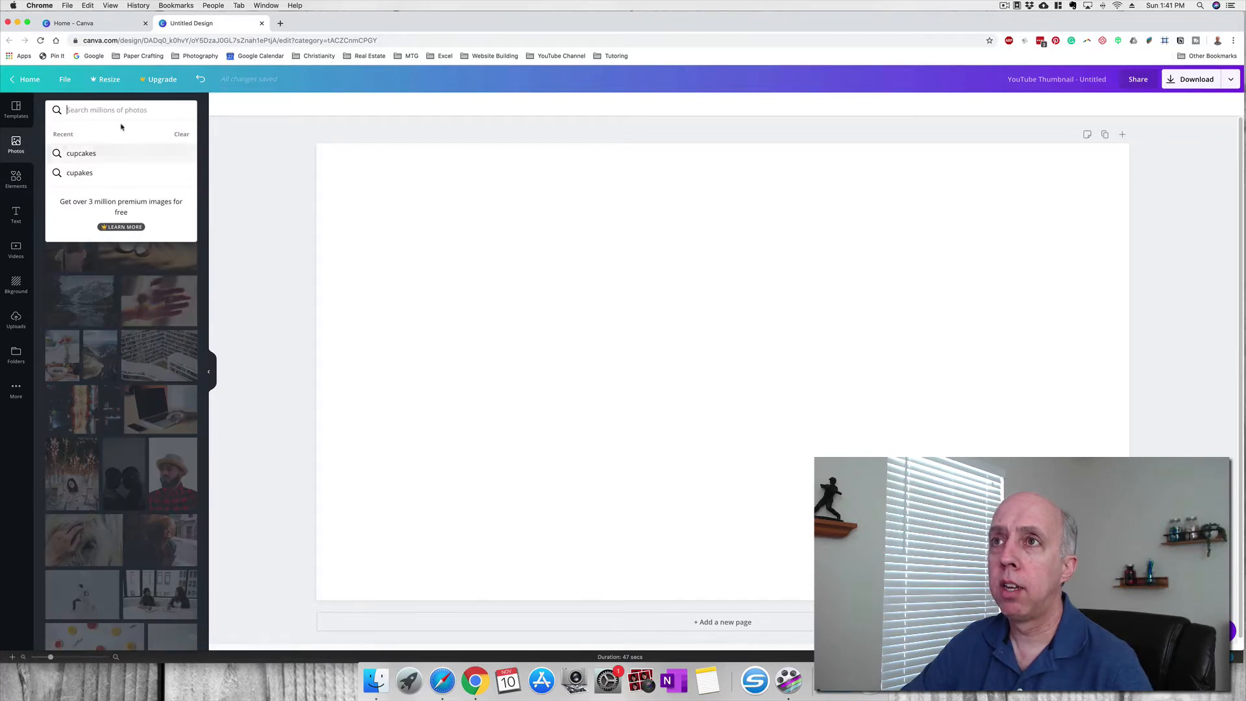
pyautogui.click(200, 297)
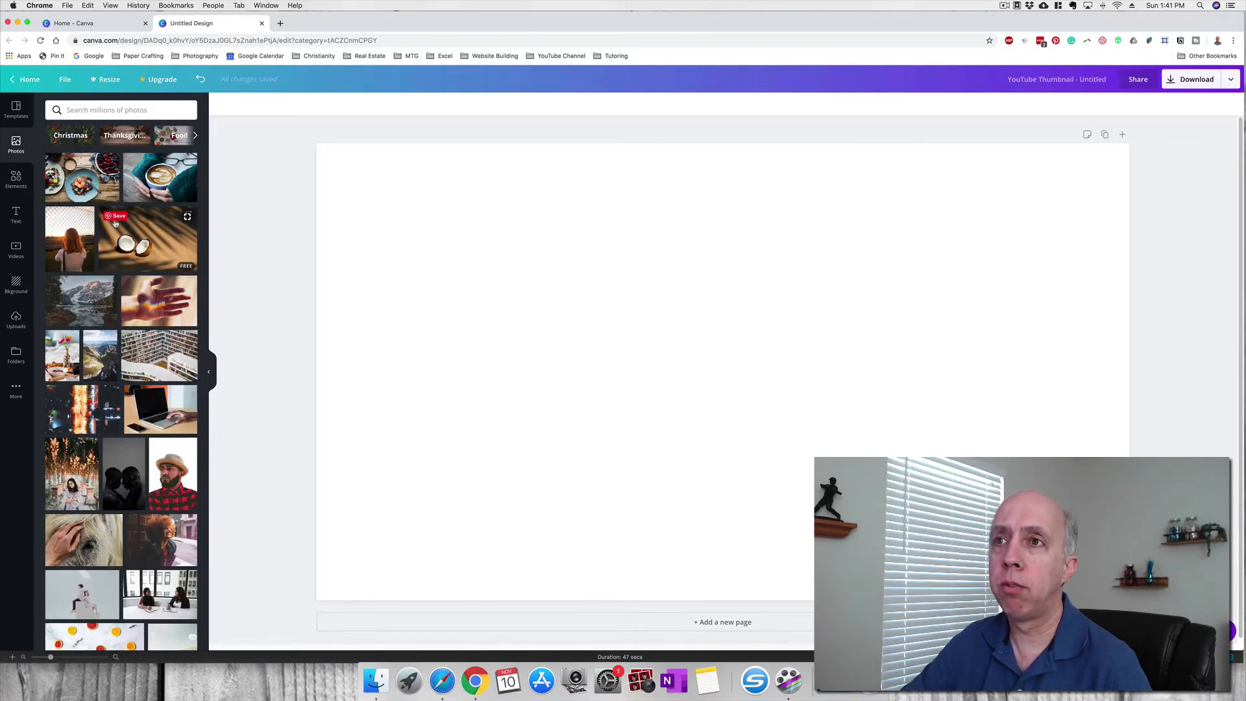
# Look through the available element categories, such as grids, frames, shapes and lines, and display the text styles and font combinations
pyautogui.click(16, 181)
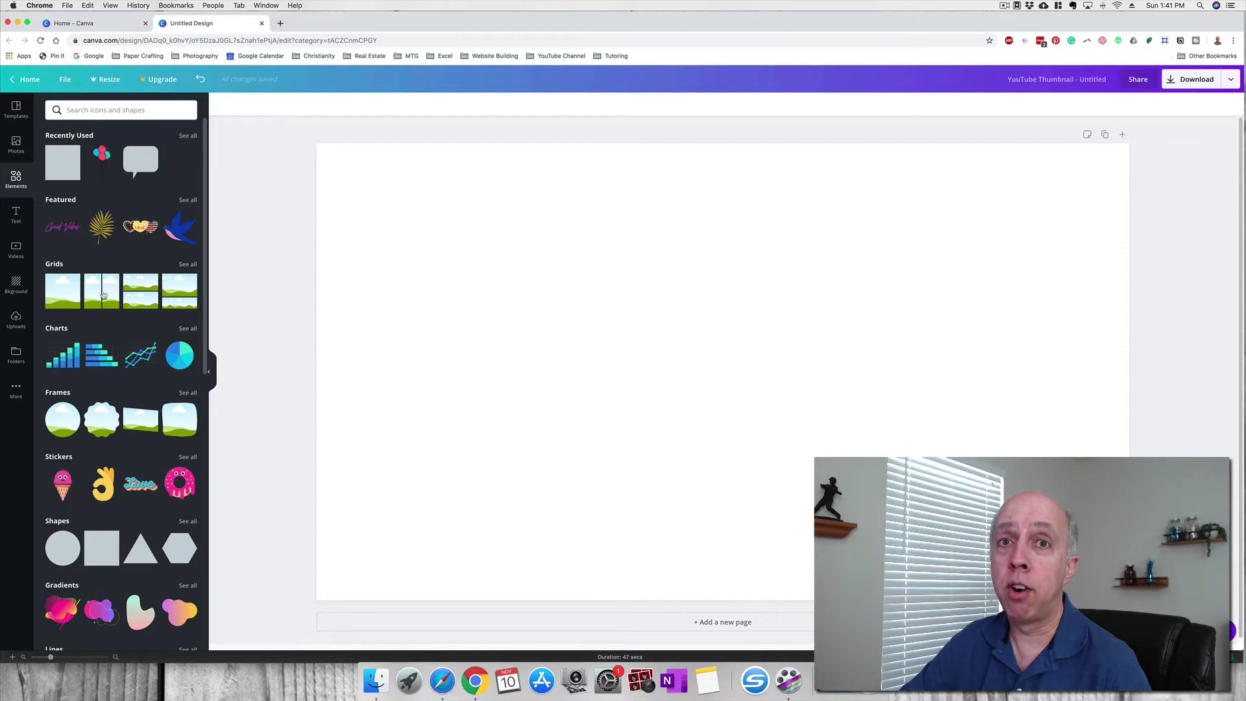
pyautogui.scroll(-3, 102, 307)
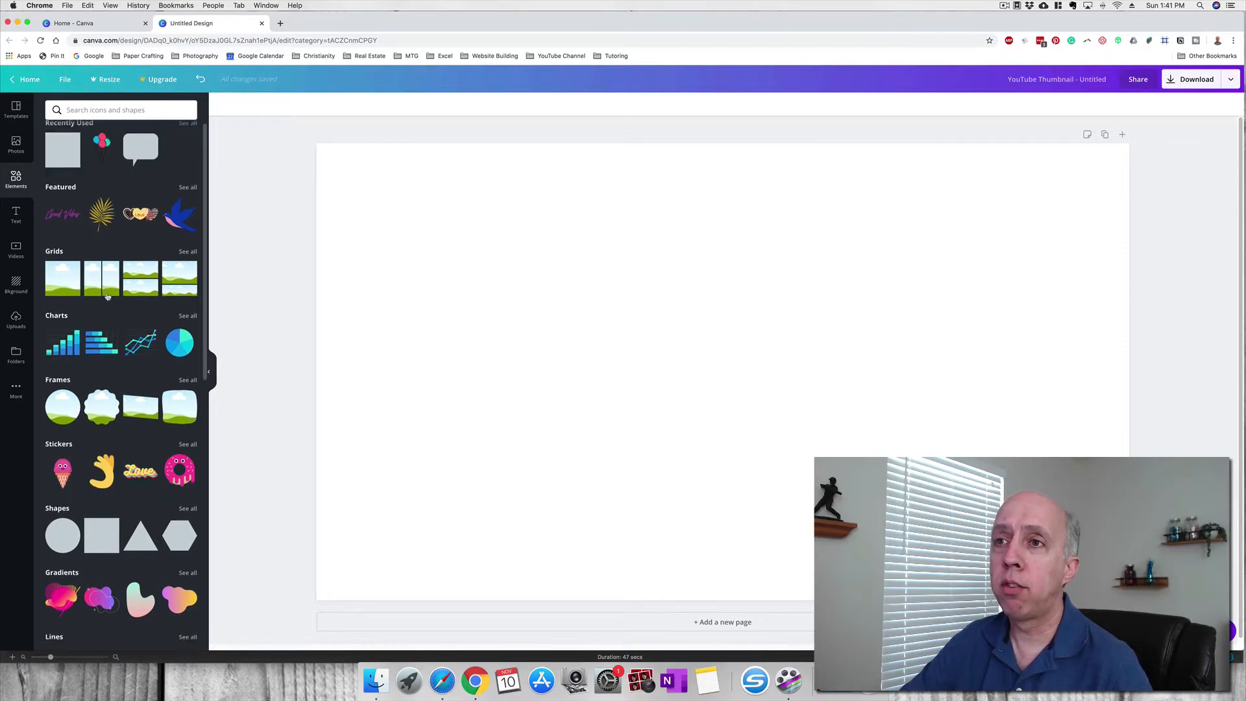
pyautogui.scroll(-10, 104, 401)
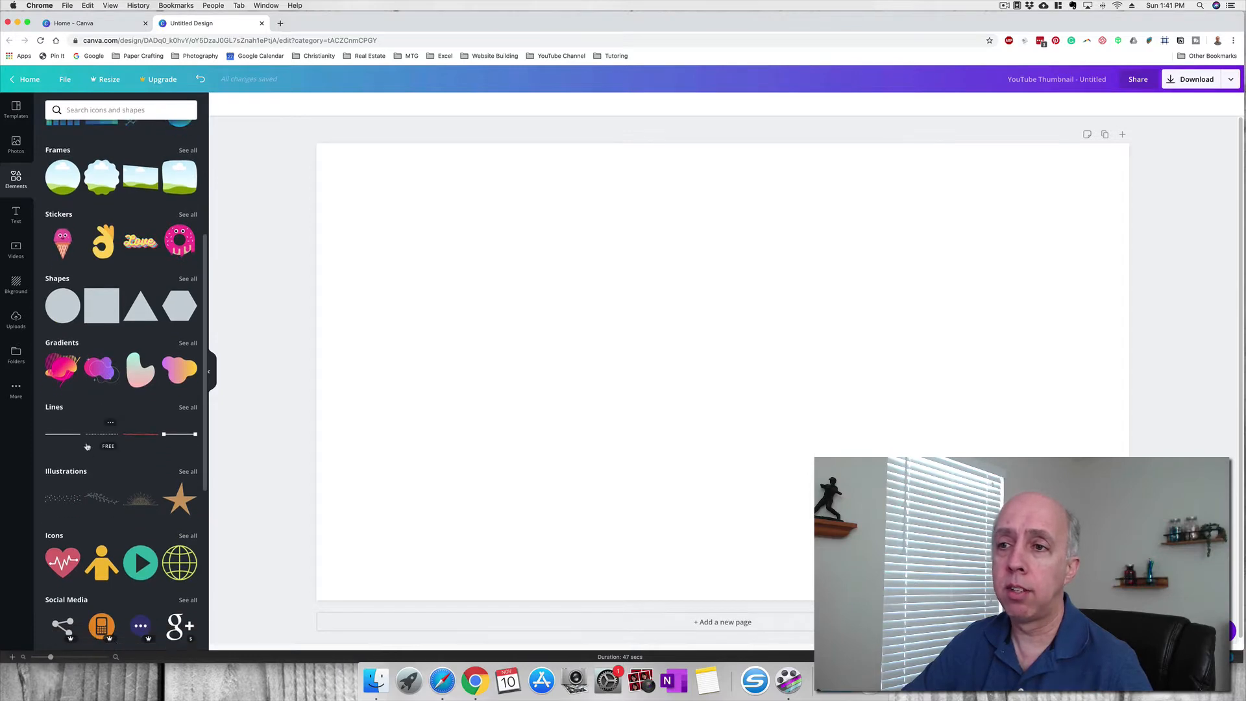
pyautogui.scroll(12, 107, 419)
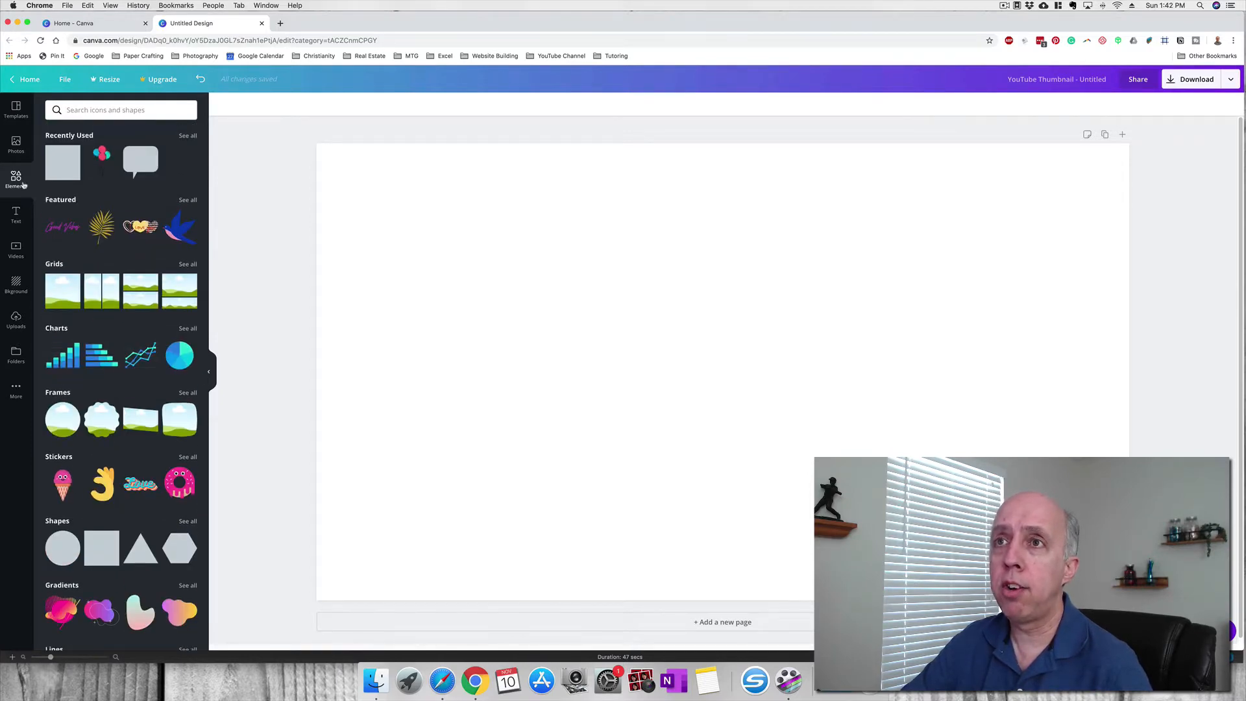
pyautogui.click(16, 212)
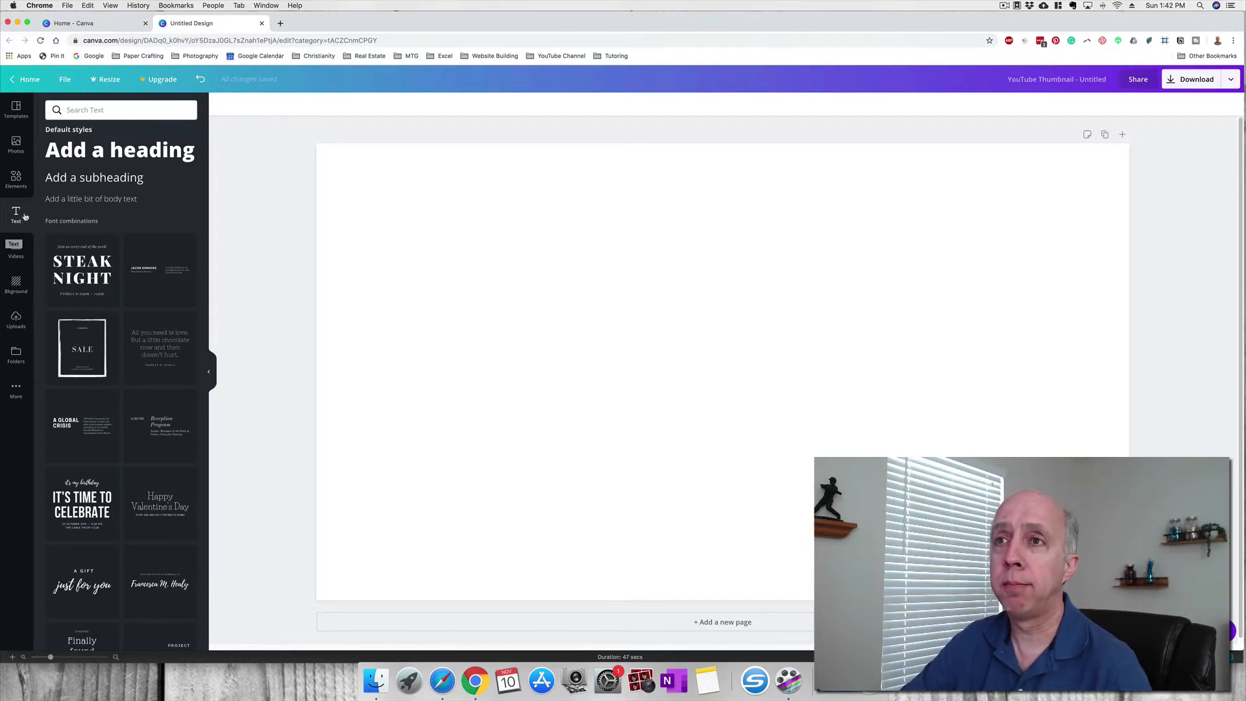
# Look through the stock video categories and the available page backgrounds
pyautogui.click(18, 251)
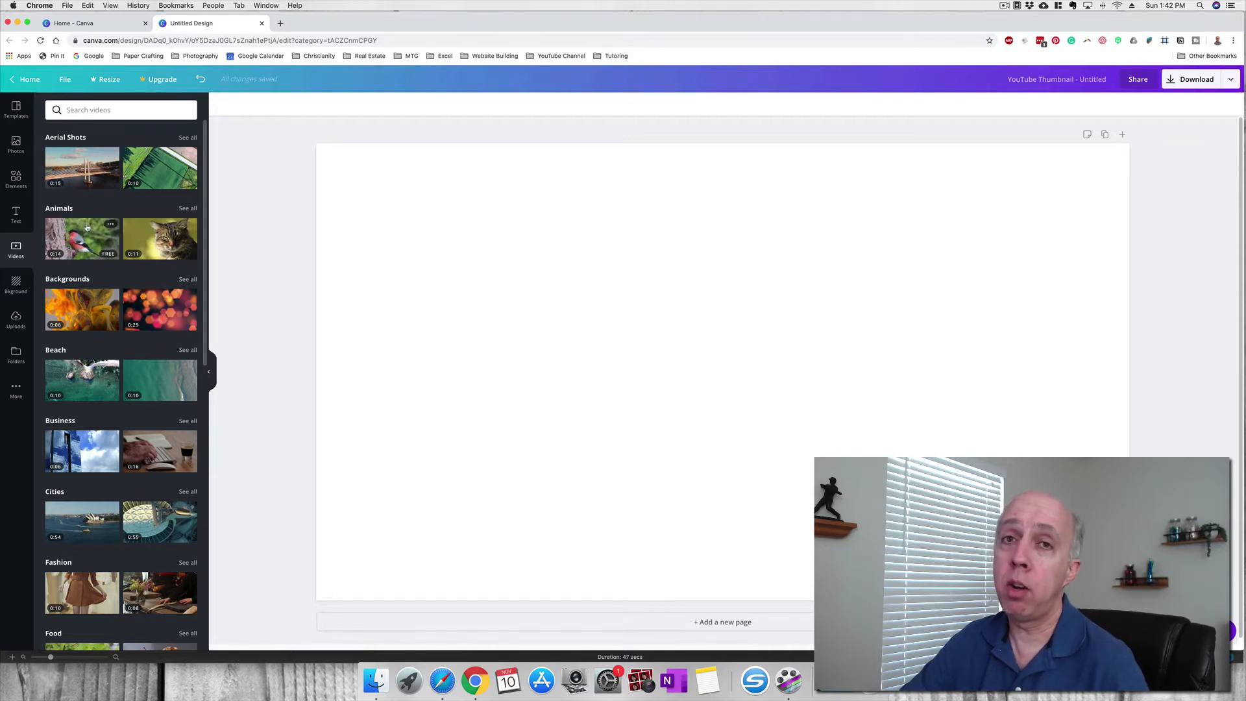
pyautogui.click(16, 284)
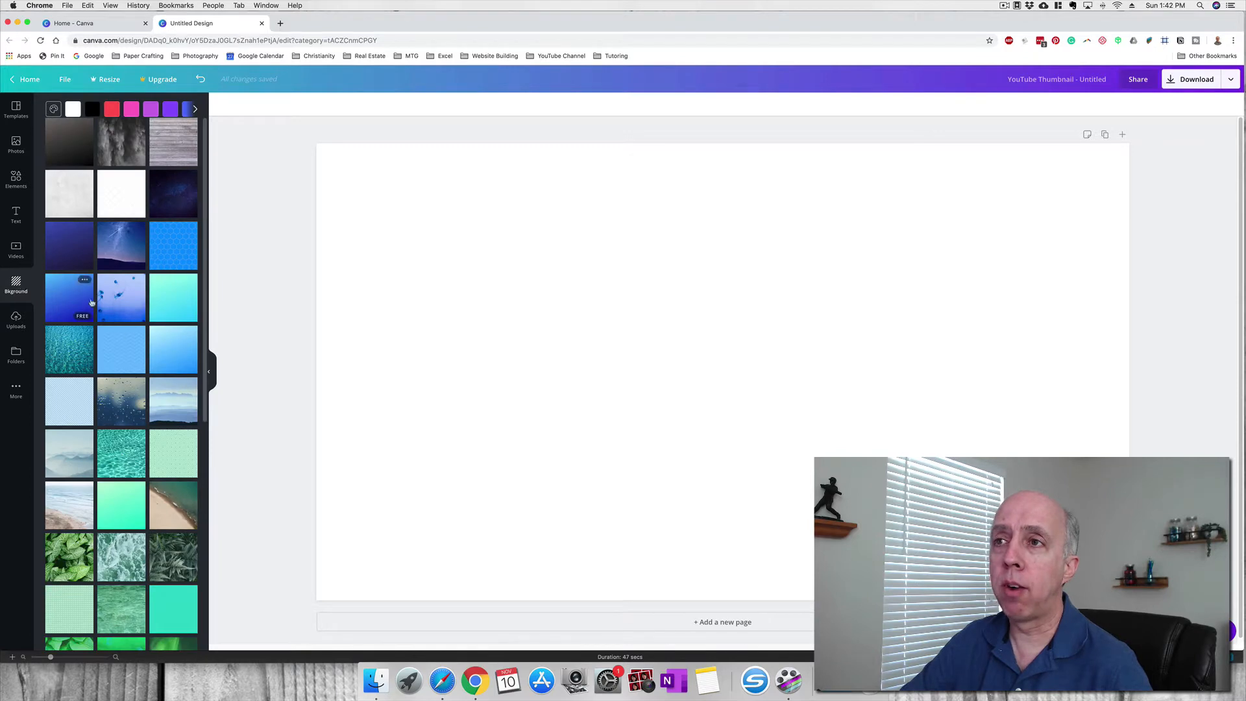
pyautogui.scroll(-3, 185, 360)
pyautogui.scroll(3, 147, 366)
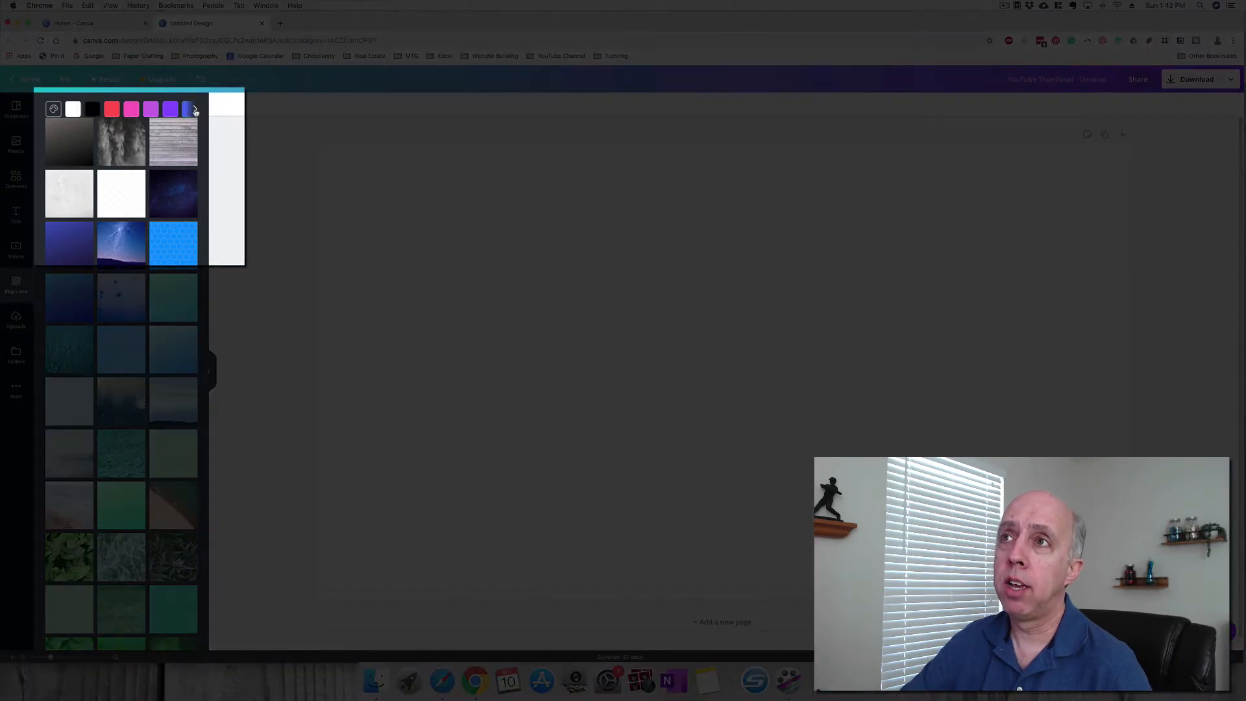
# Look at the background colour swatches, the default colour palette and the custom colour picker without choosing a colour
pyautogui.click(195, 112)
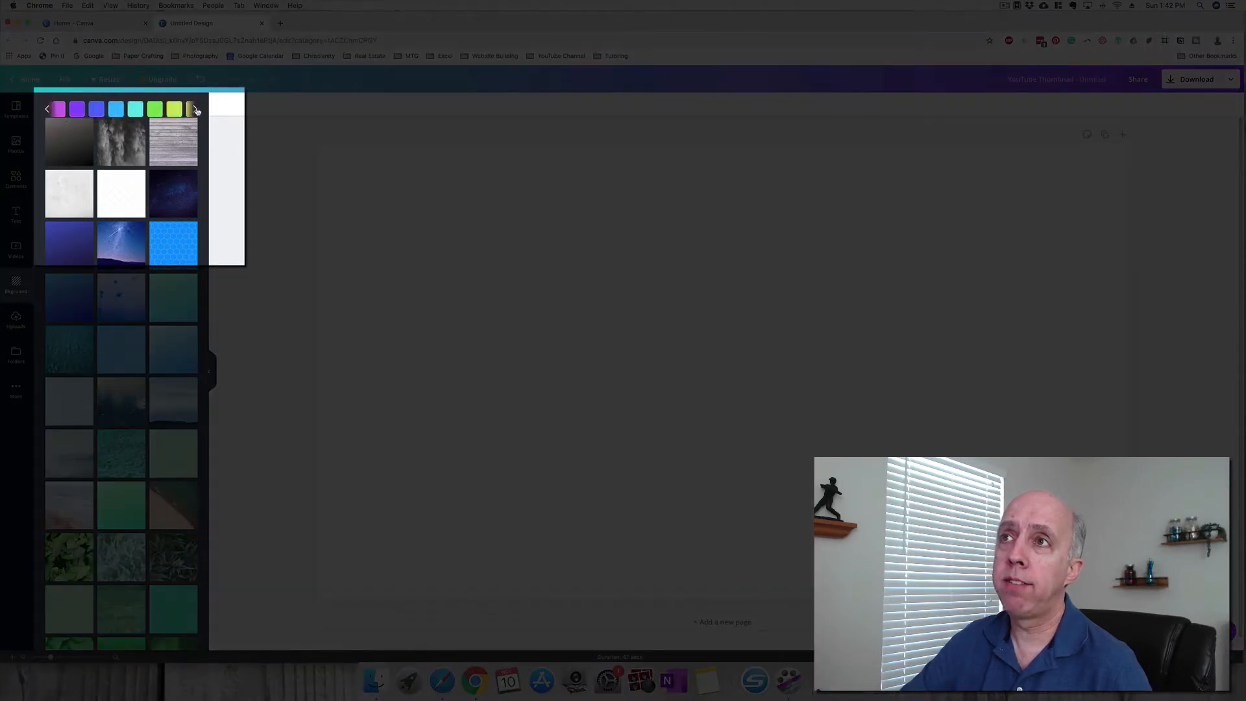
pyautogui.click(48, 111)
pyautogui.click(54, 110)
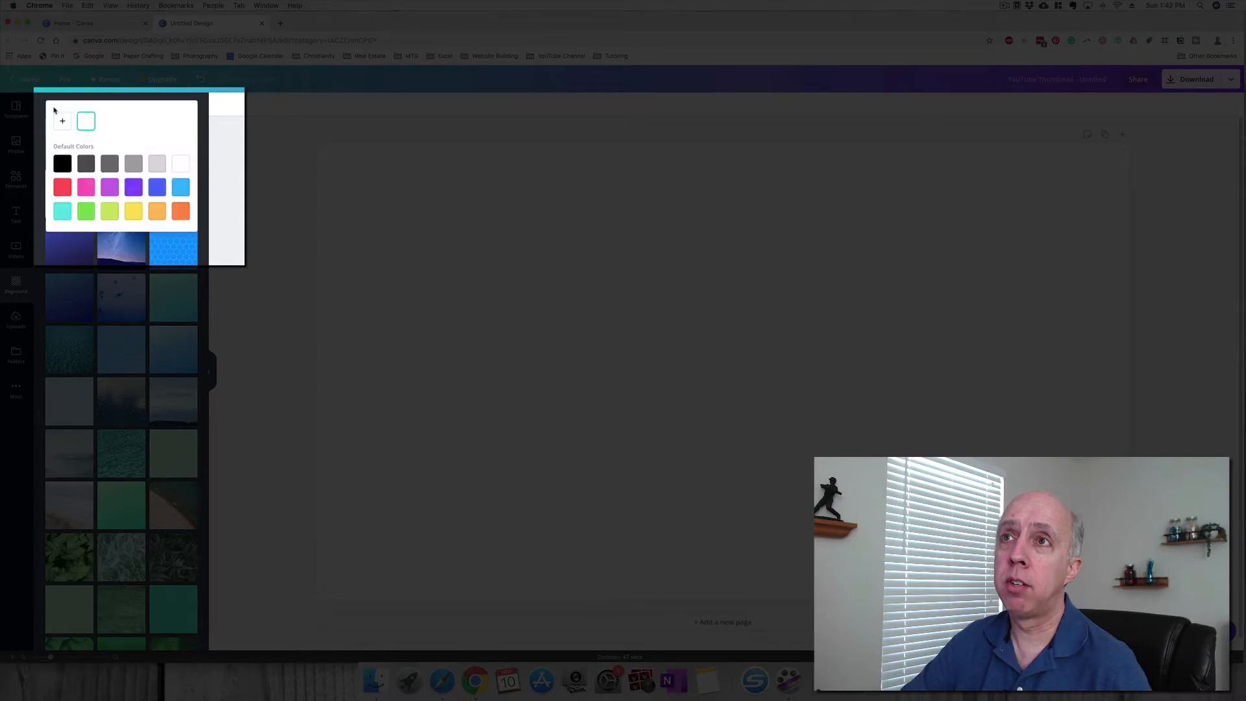
pyautogui.click(62, 122)
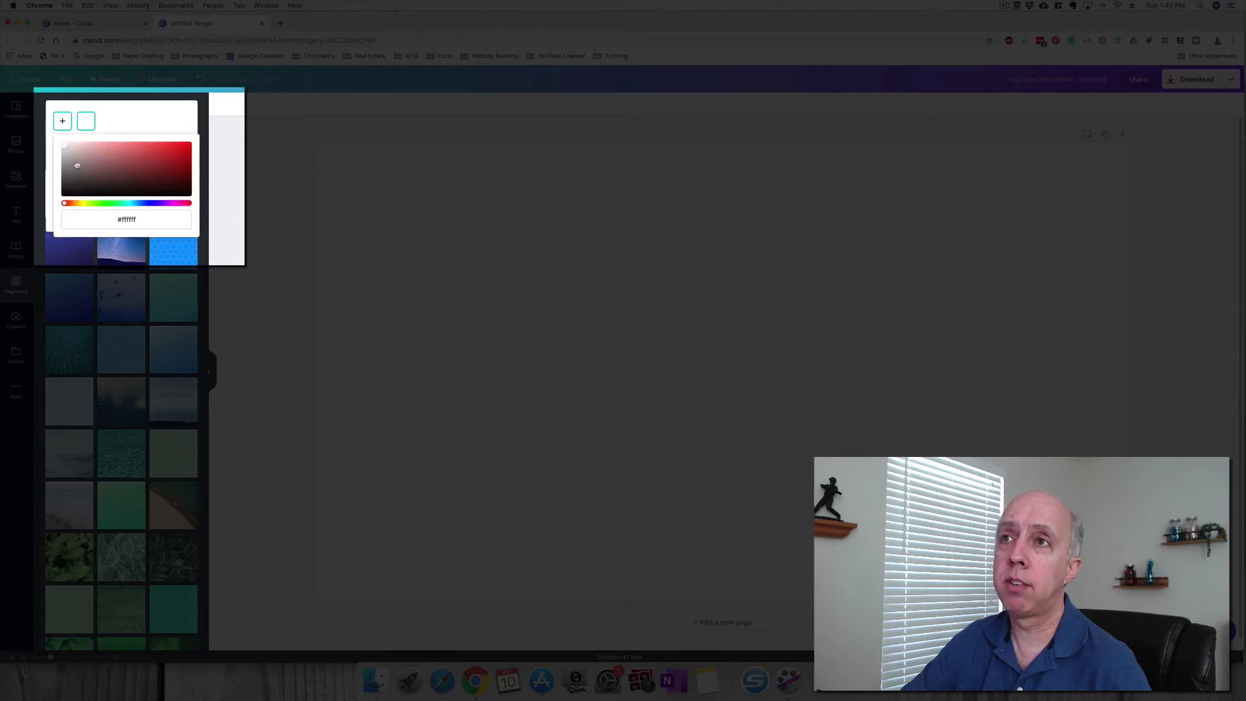
pyautogui.click(143, 121)
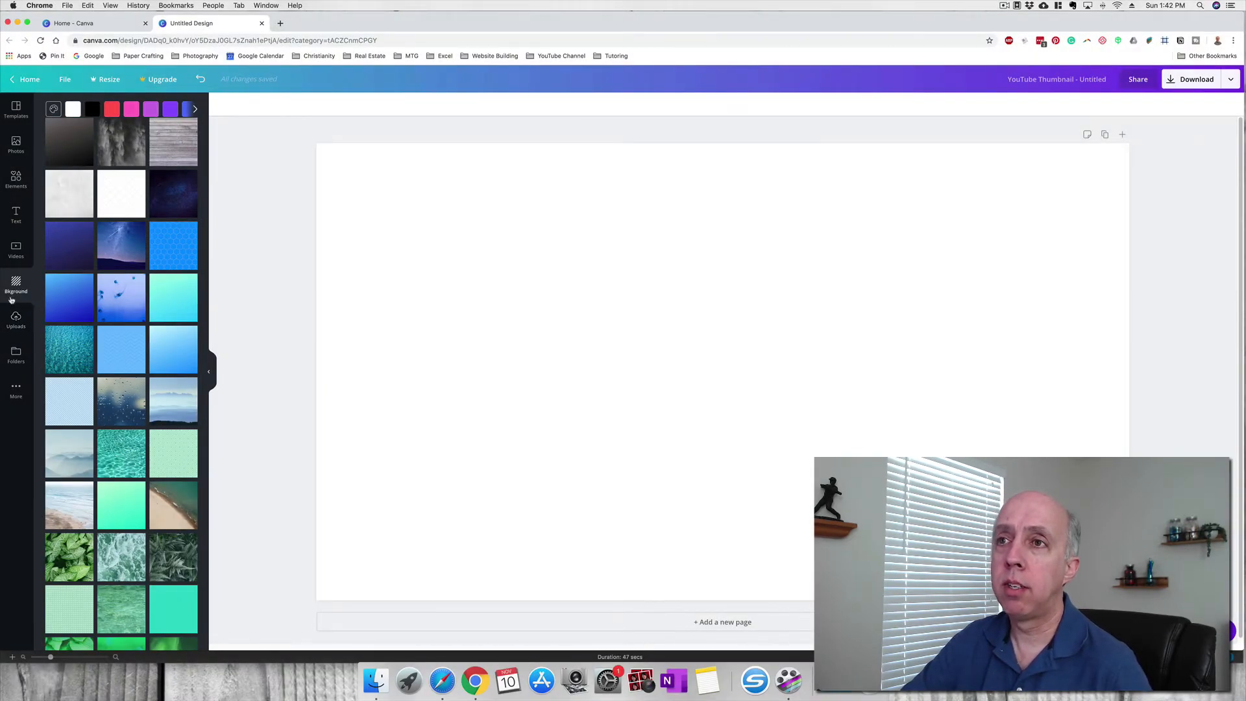
# View the uploaded images, check the file upload dialog without choosing a file, and display the folders
pyautogui.click(14, 321)
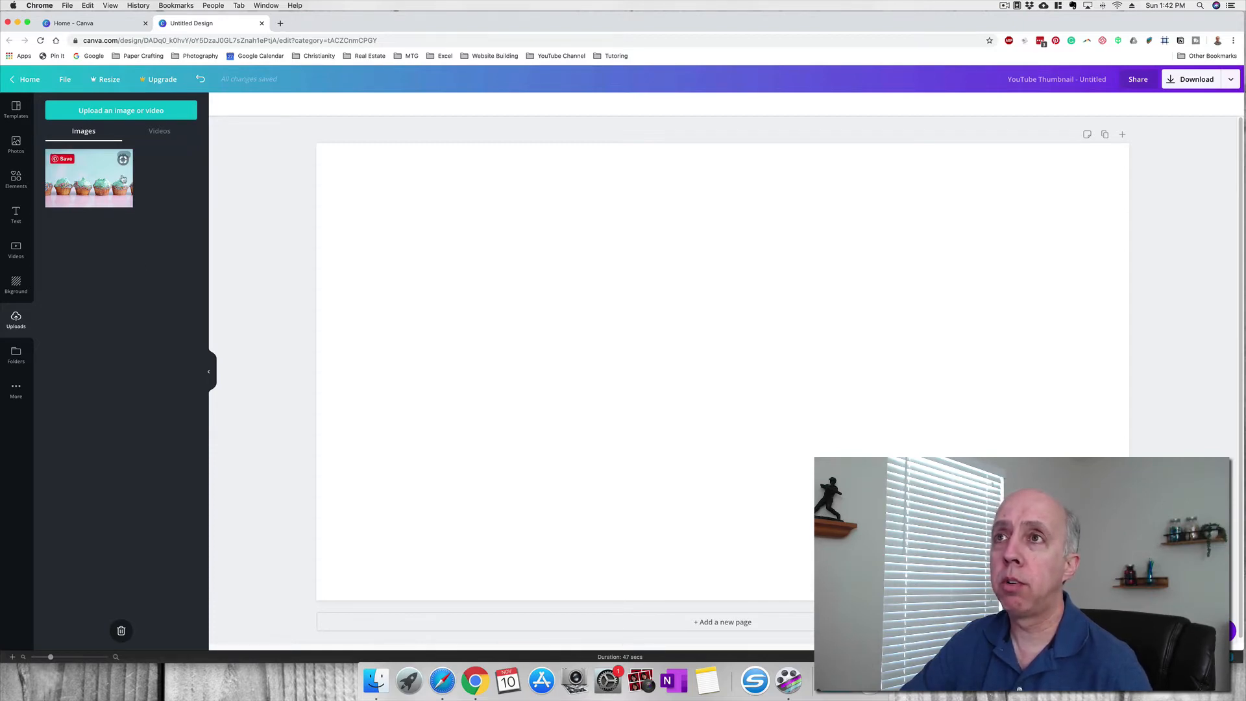
pyautogui.click(131, 112)
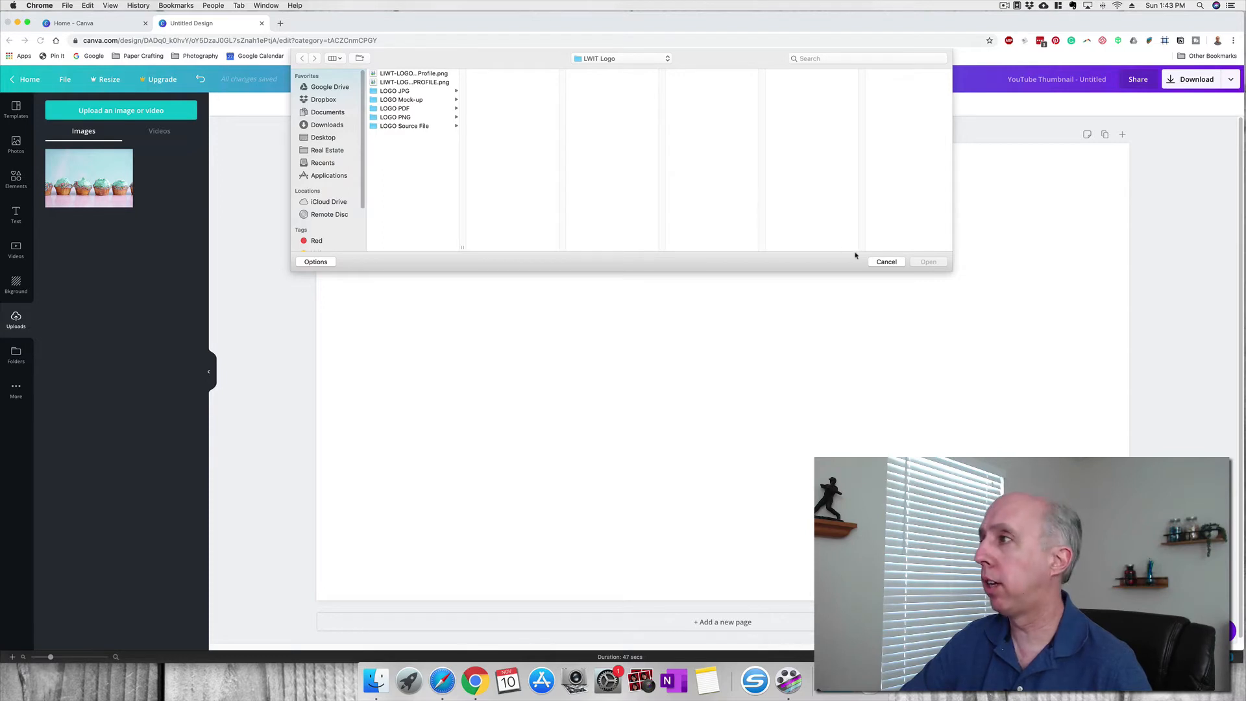
pyautogui.click(885, 261)
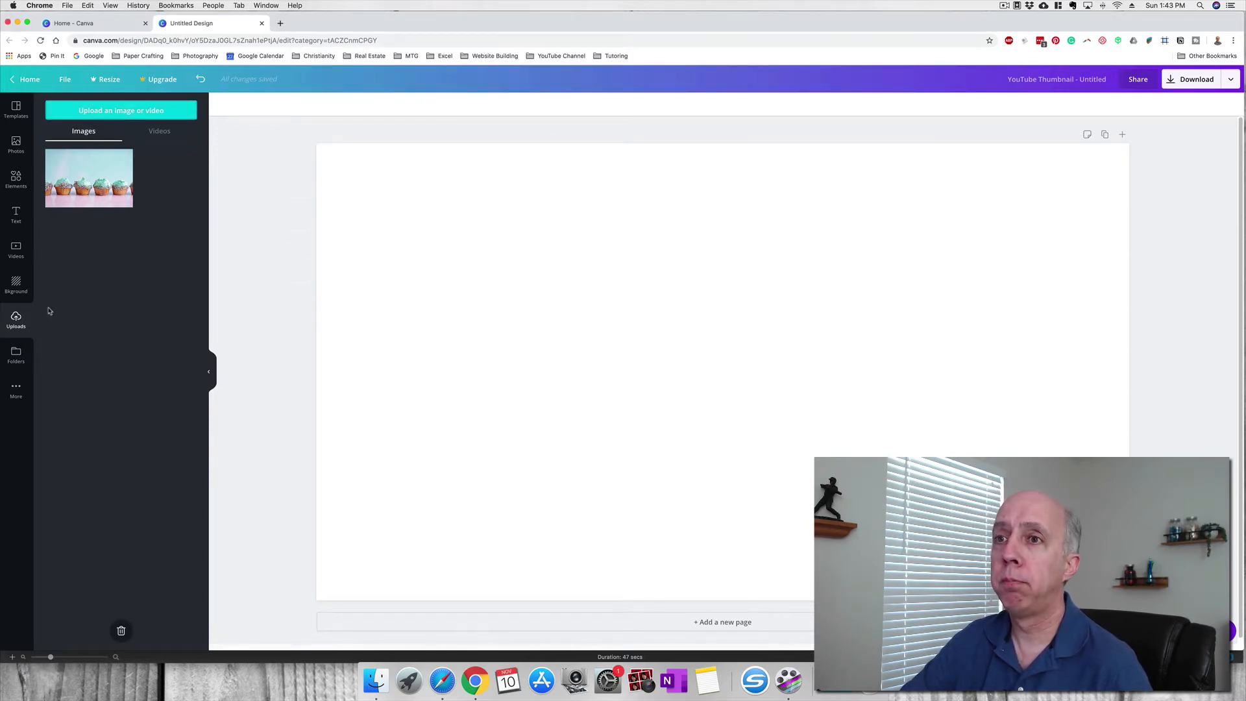
pyautogui.click(15, 353)
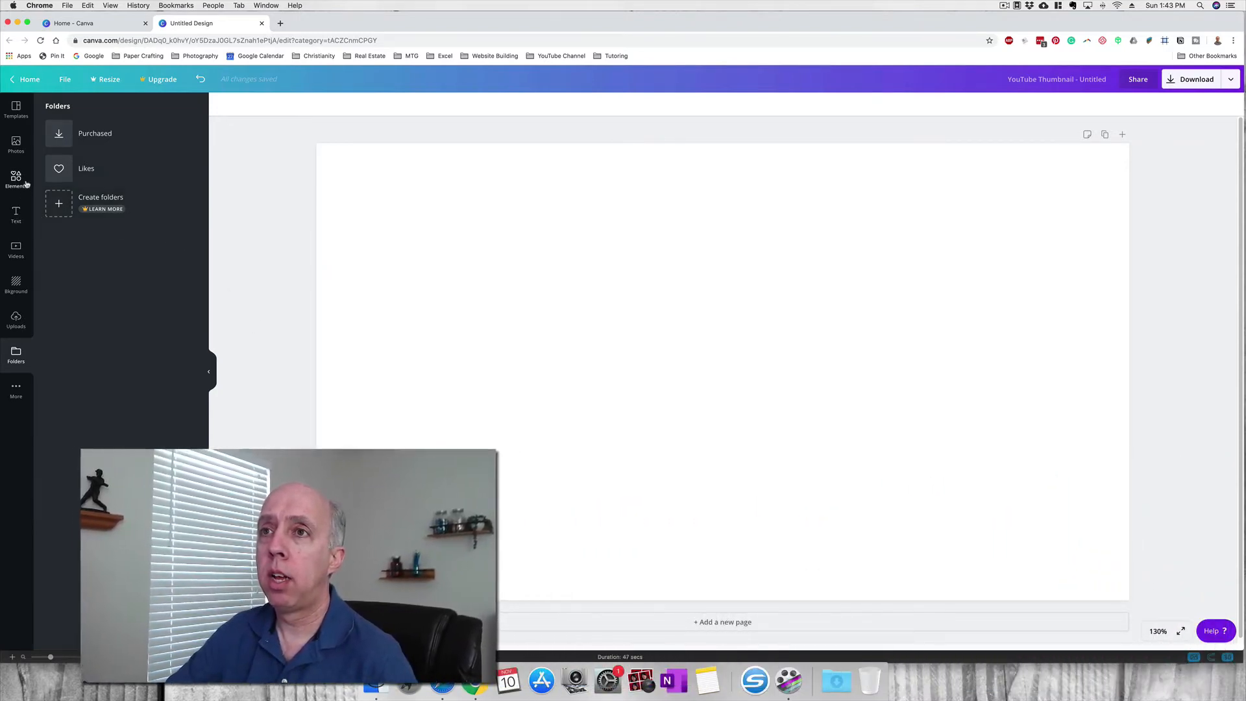
# Browse the backgrounds and apply the light green gradient to the blank page
pyautogui.click(21, 282)
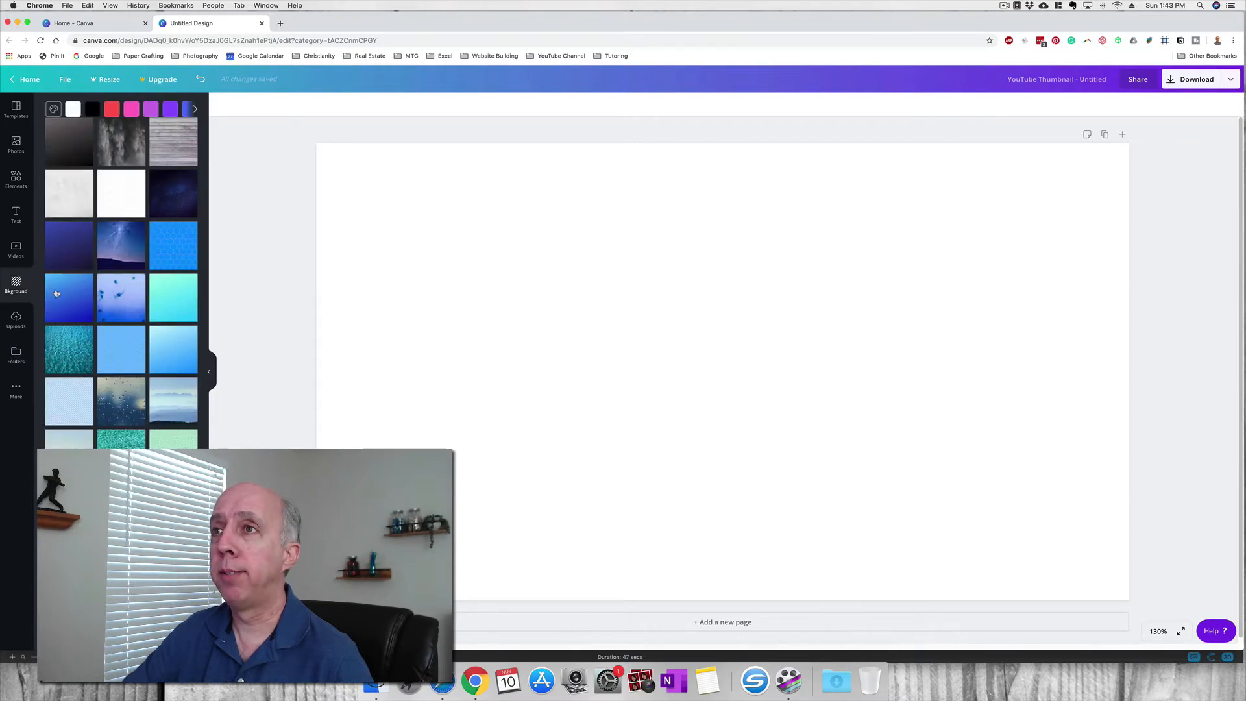
pyautogui.scroll(-1, 126, 349)
pyautogui.scroll(1, 126, 350)
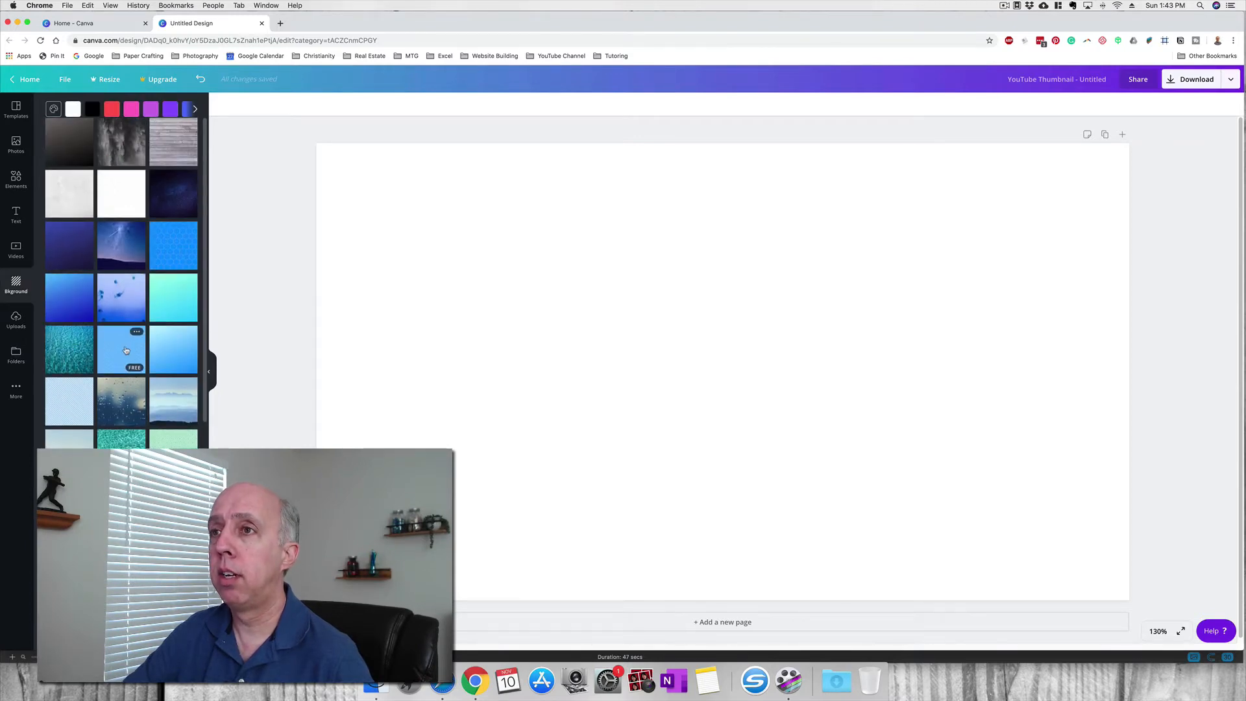
pyautogui.scroll(-2, 127, 354)
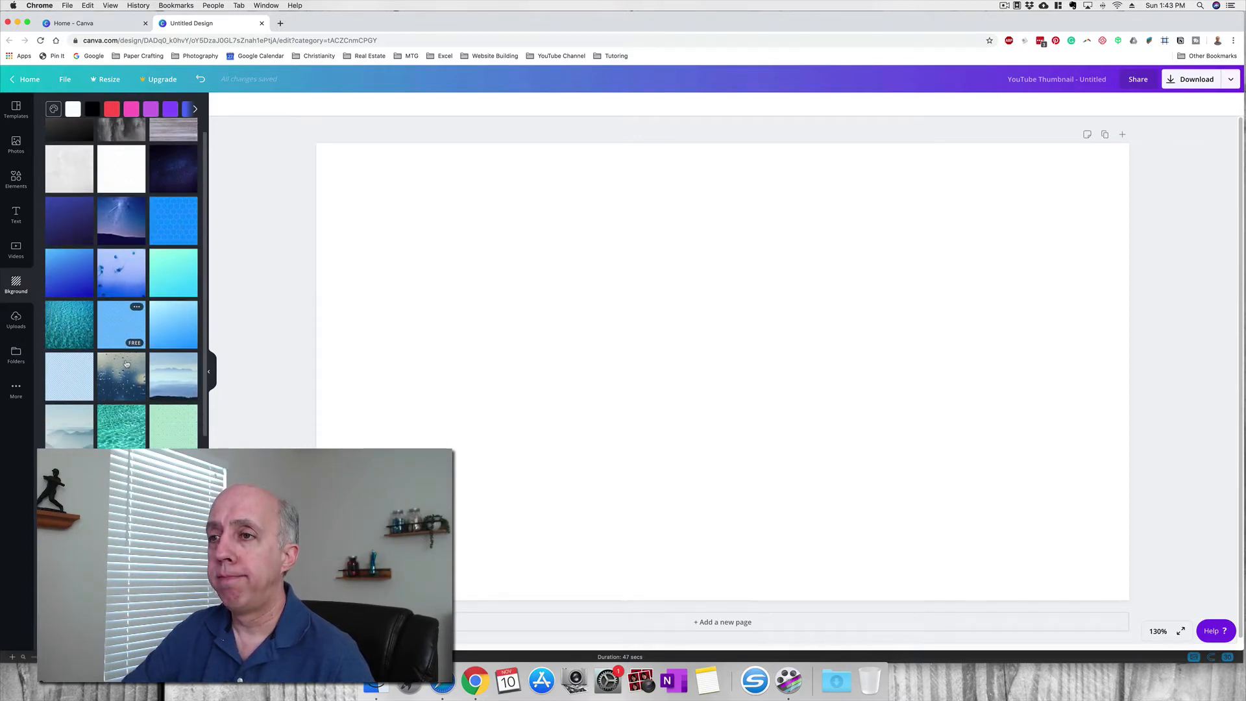
pyautogui.scroll(-3, 127, 365)
pyautogui.scroll(5, 128, 362)
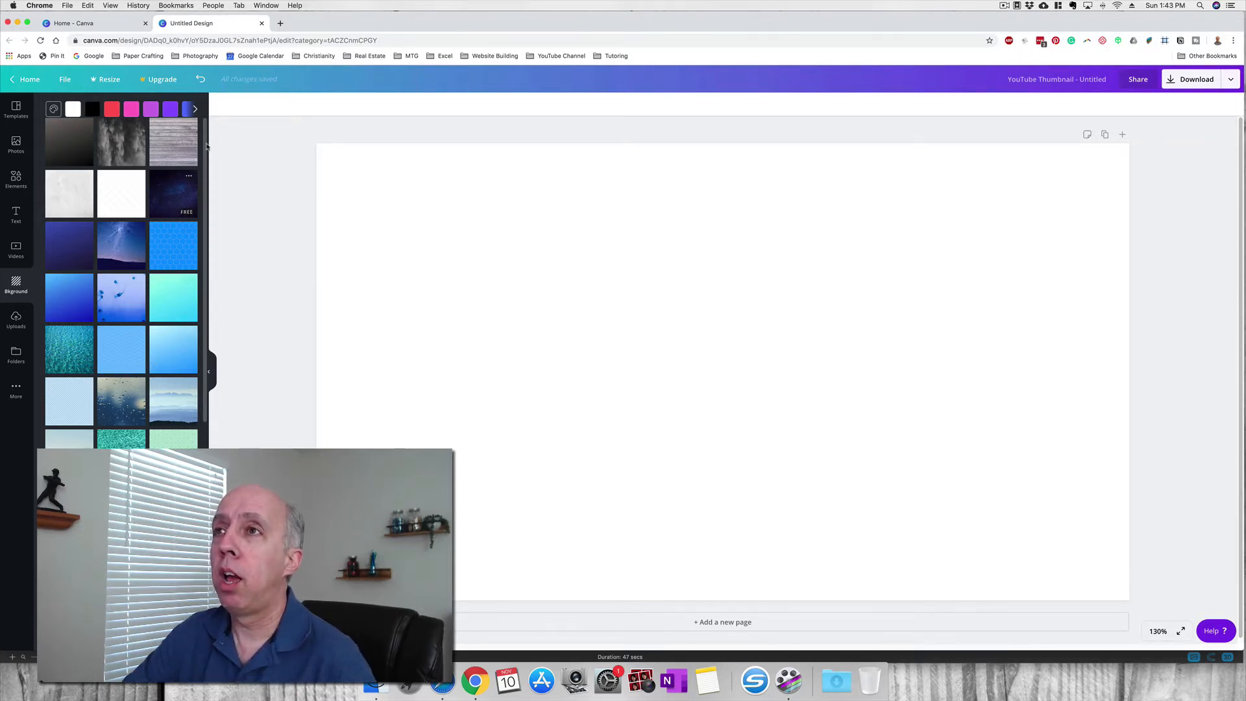
pyautogui.scroll(-3, 175, 328)
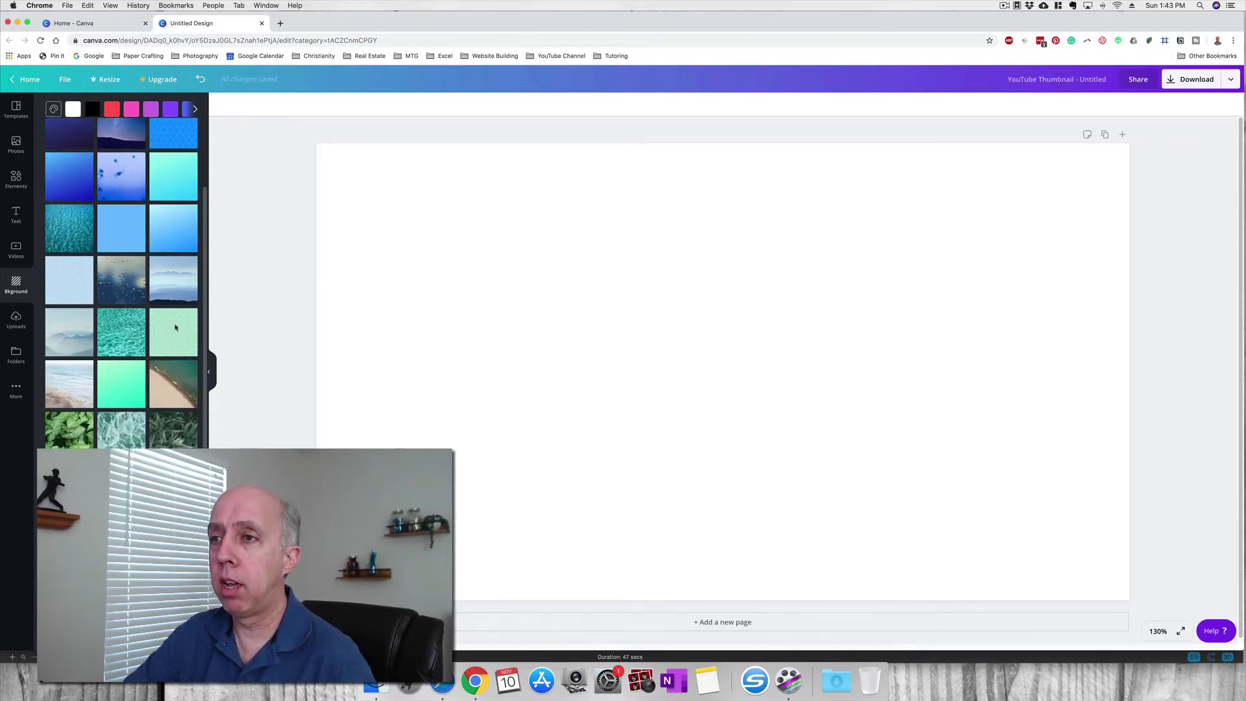
pyautogui.scroll(-2, 176, 328)
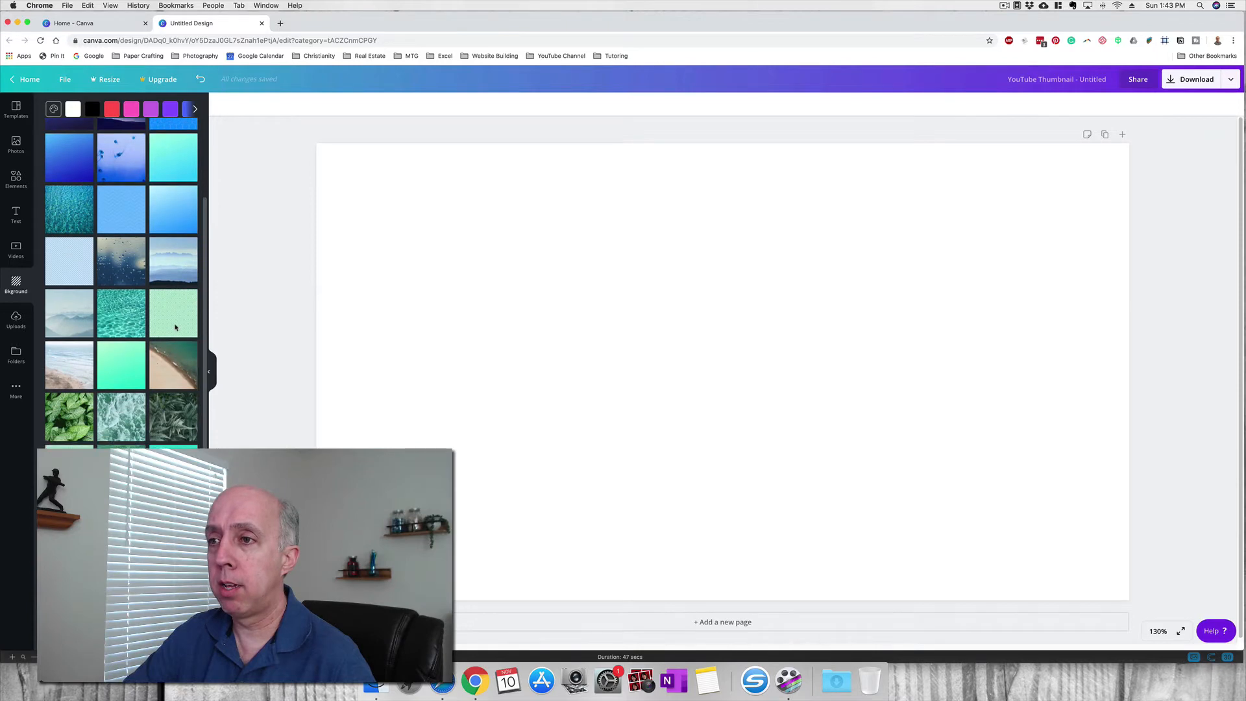
pyautogui.click(122, 340)
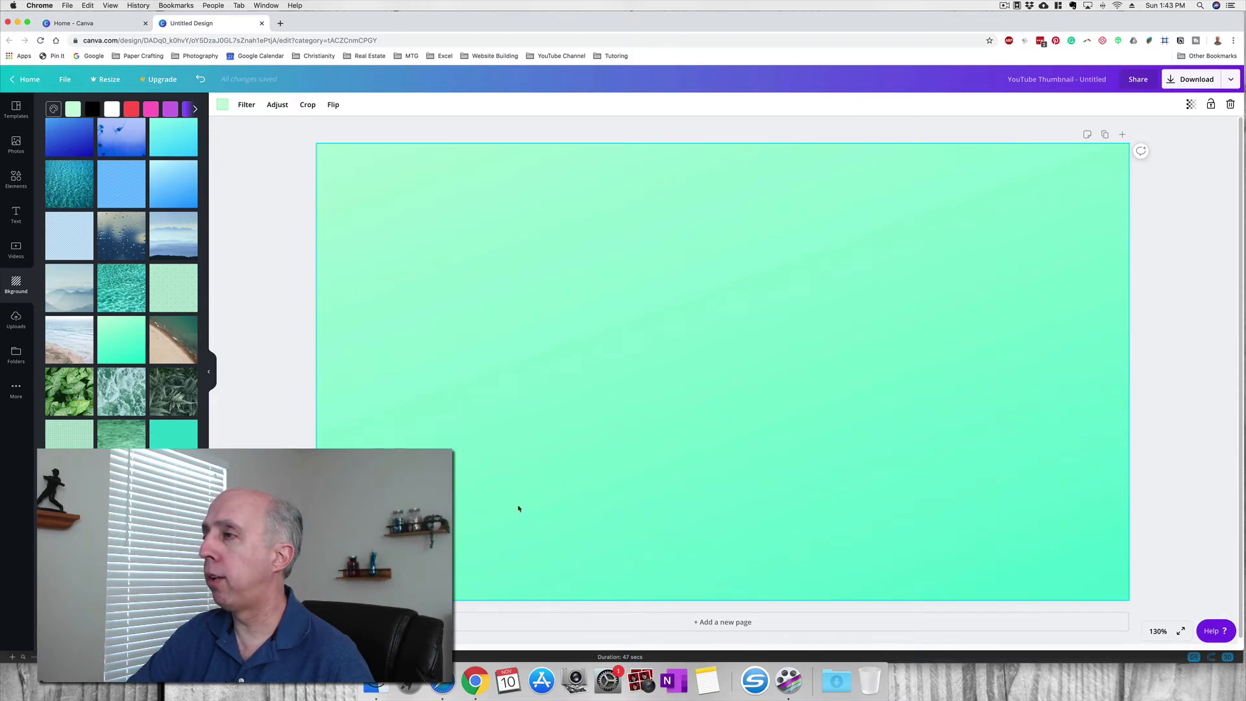
# Change the gradient background's light green colour to a custom light purple, #ae8cf1
pyautogui.click(223, 106)
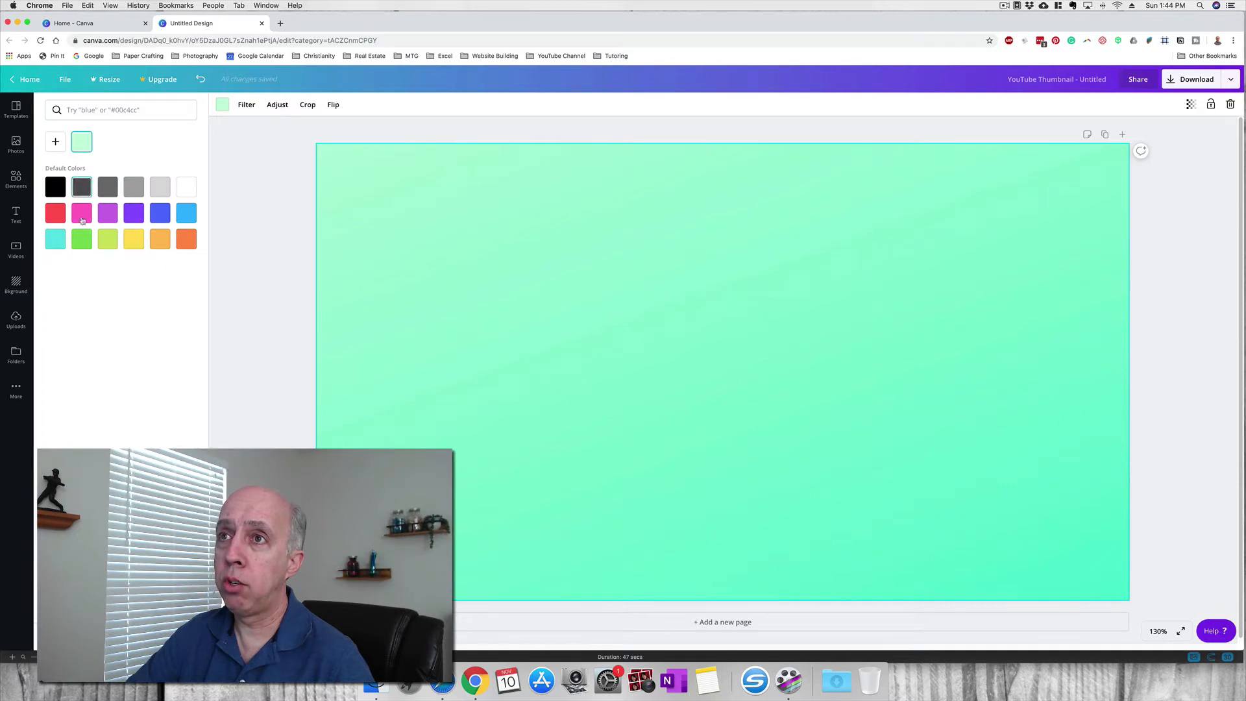
pyautogui.click(131, 220)
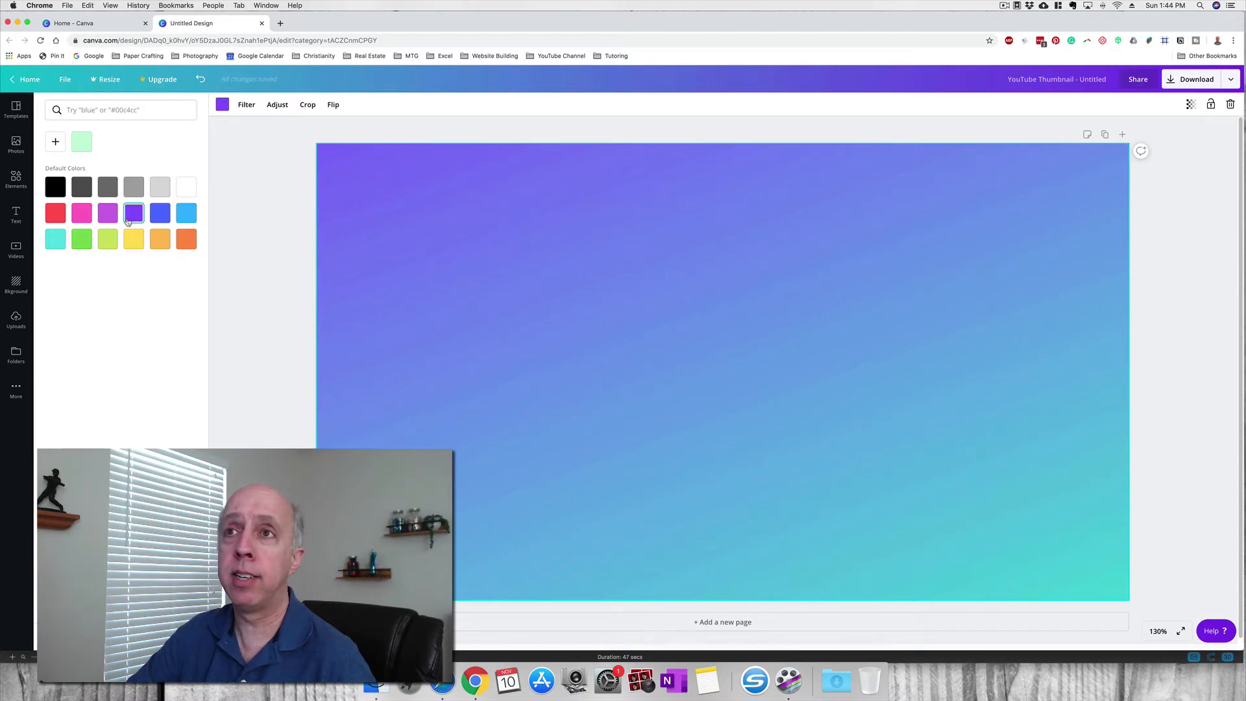
pyautogui.click(54, 143)
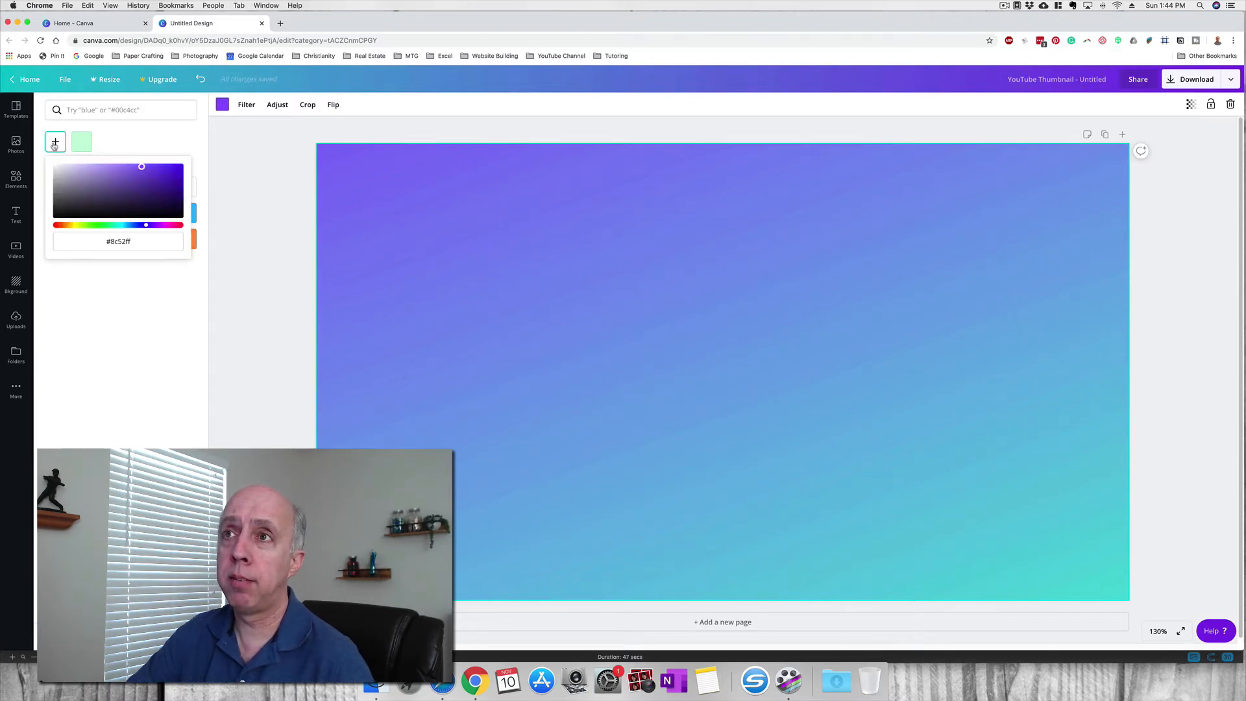
pyautogui.moveTo(142, 166)
pyautogui.mouseDown()
pyautogui.moveTo(120, 181)
pyautogui.moveTo(86, 176)
pyautogui.mouseUp()
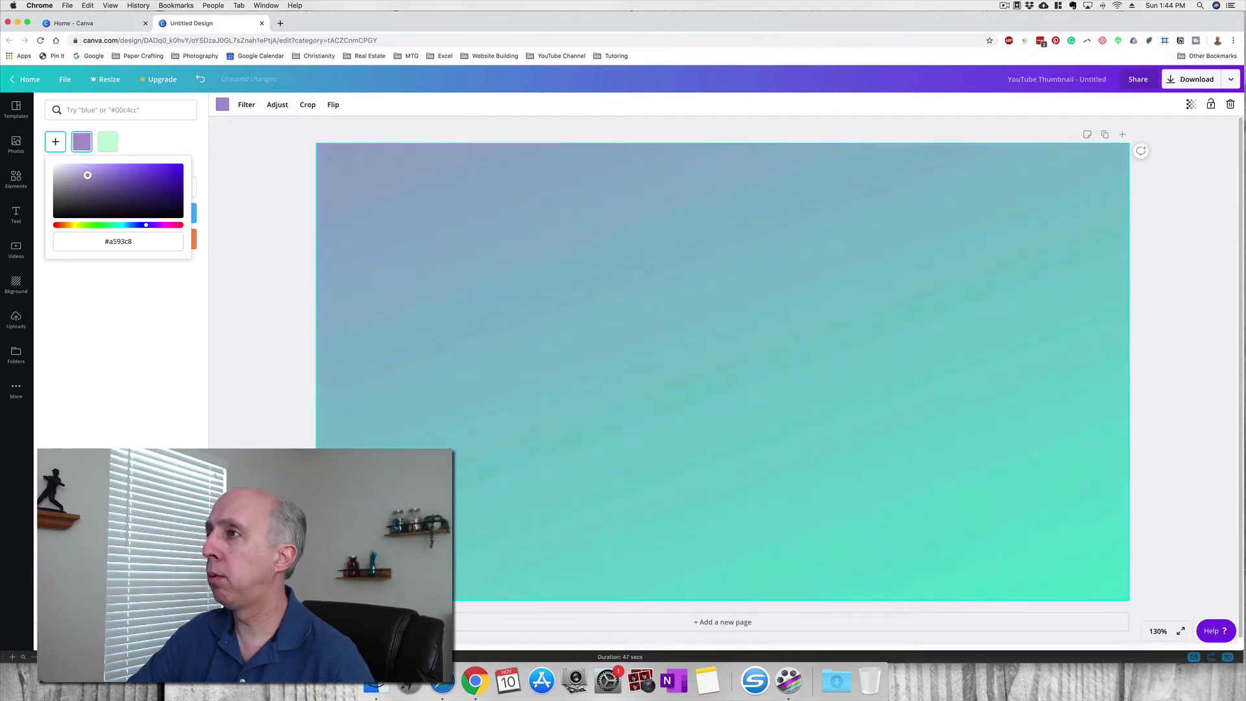
pyautogui.moveTo(86, 175); pyautogui.dragTo(108, 166)
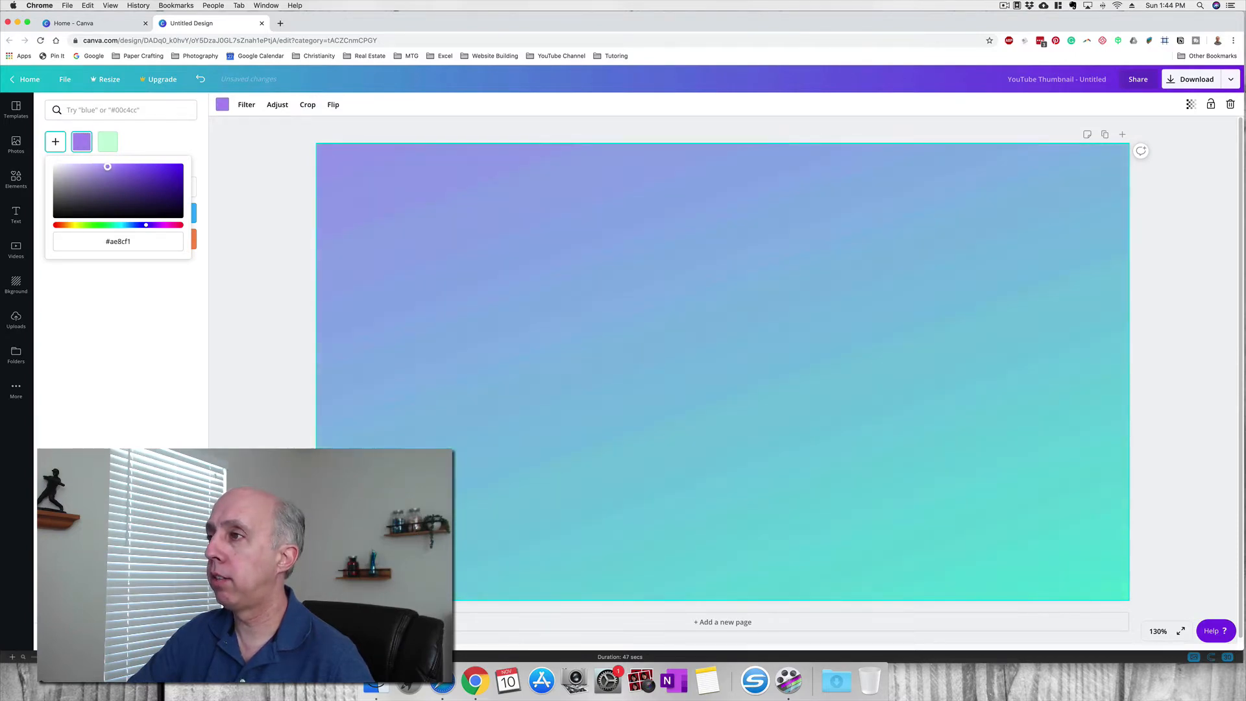
pyautogui.click(154, 372)
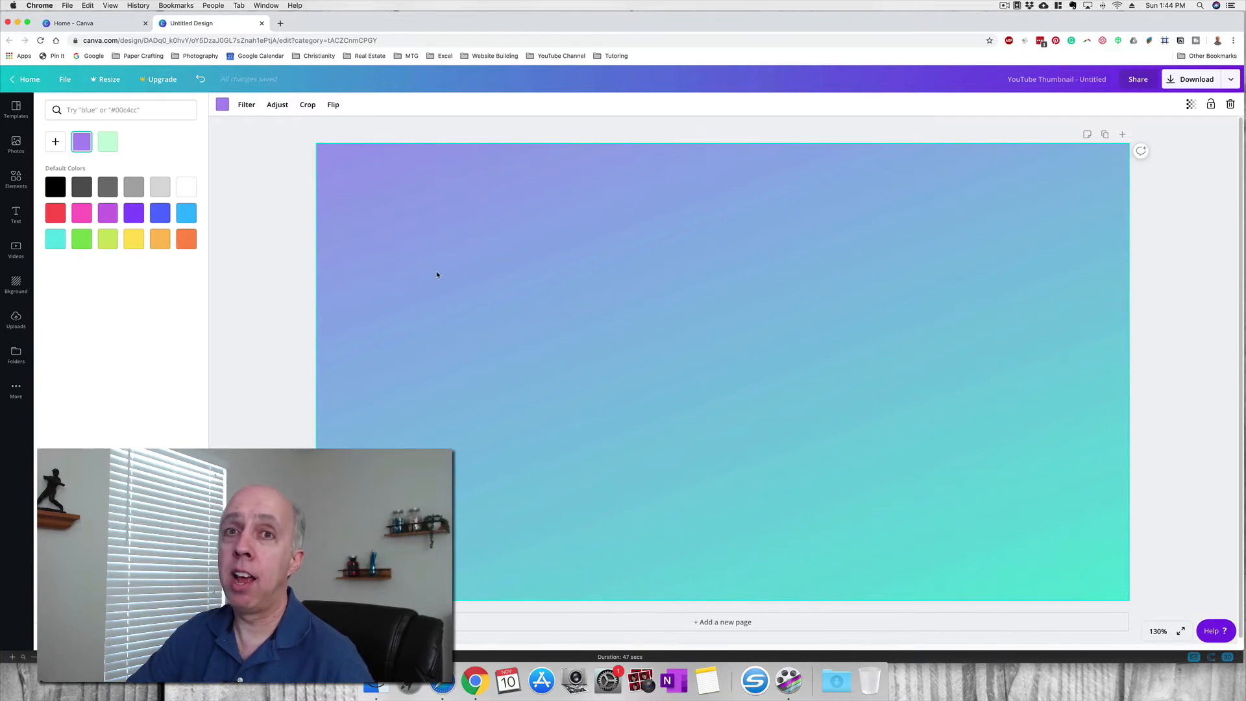
# Try out the transparency setting on the gradient background and return it to 100
pyautogui.click(1190, 105)
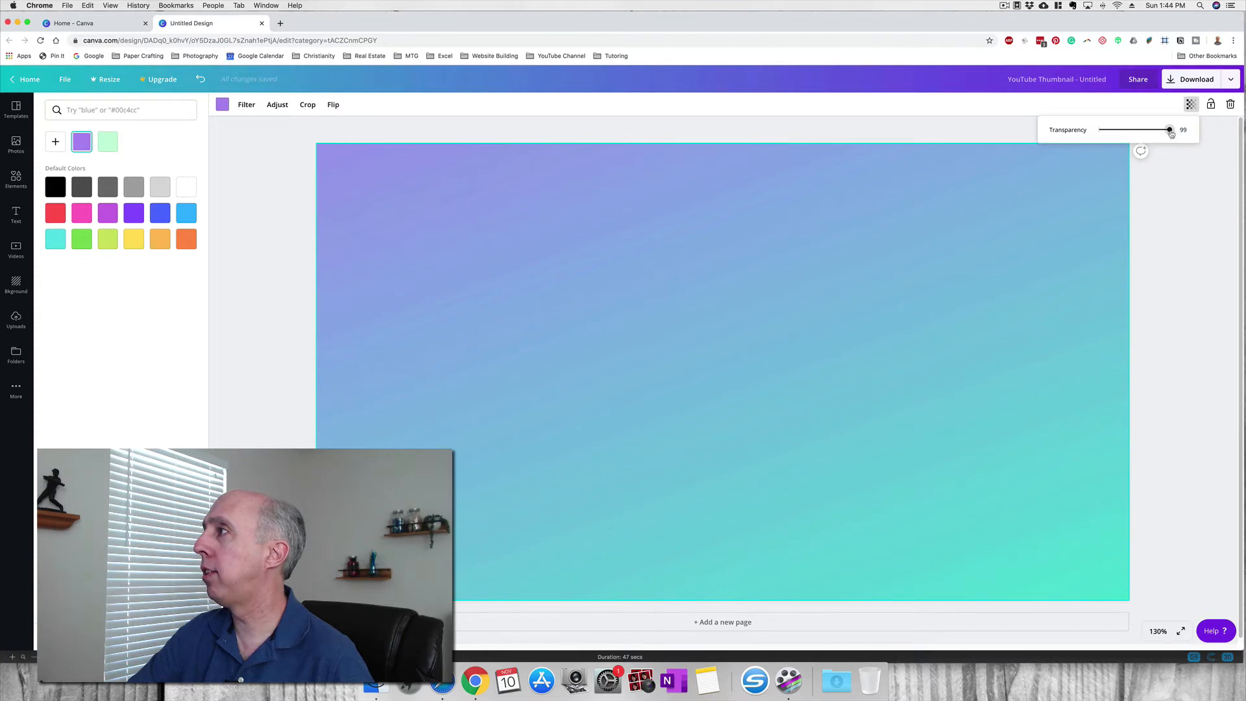
pyautogui.moveTo(1171, 132)
pyautogui.mouseDown()
pyautogui.moveTo(1129, 131)
pyautogui.moveTo(1171, 132)
pyautogui.mouseUp()
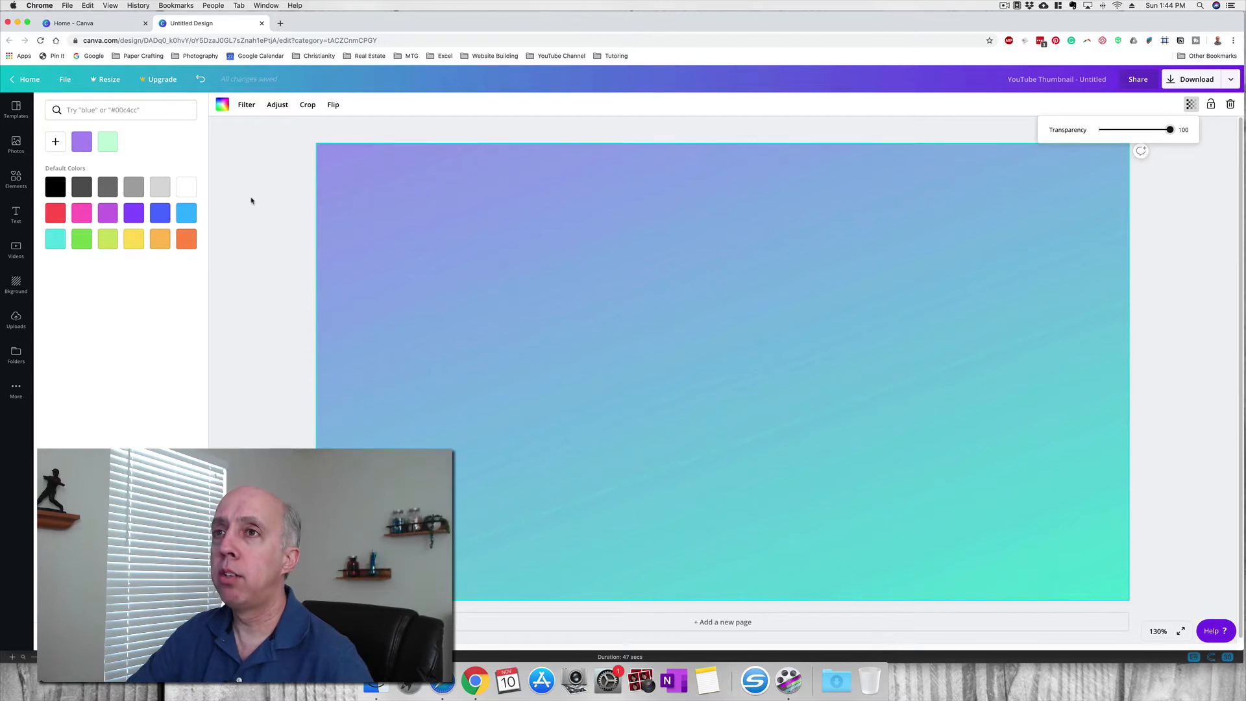
pyautogui.click(562, 312)
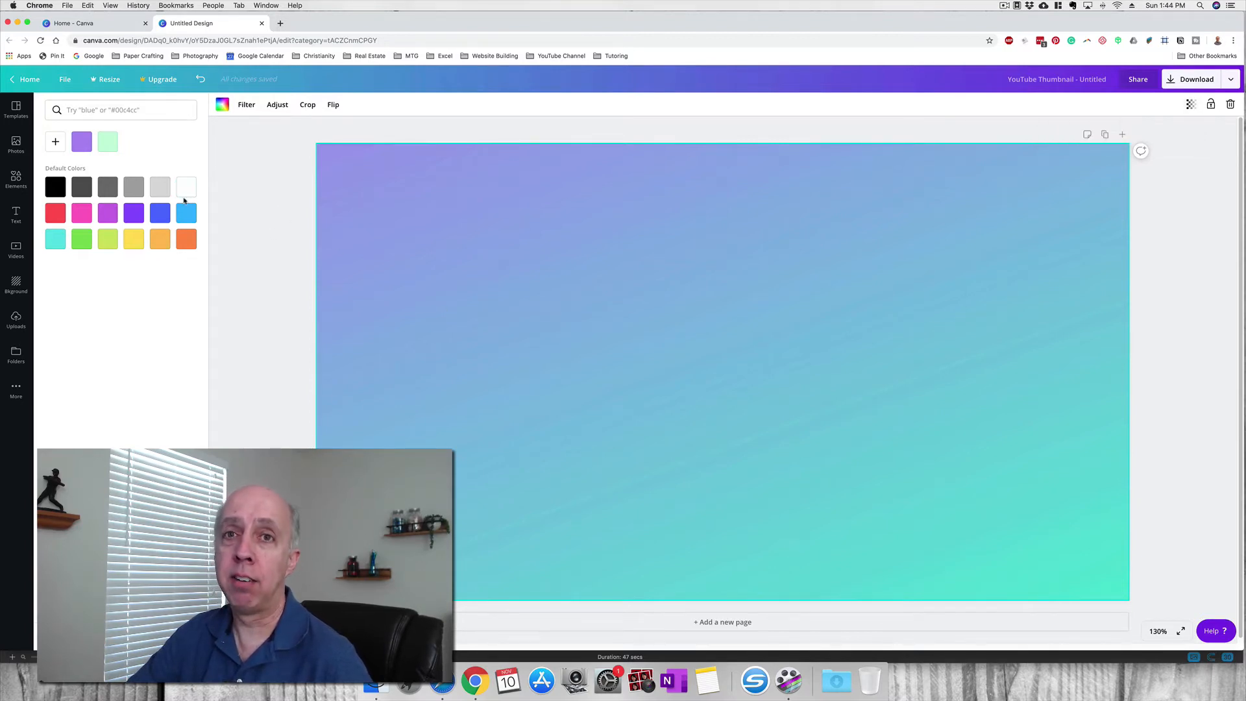
# Show all frames among the elements and add the desktop computer monitor frame to the page
pyautogui.click(15, 179)
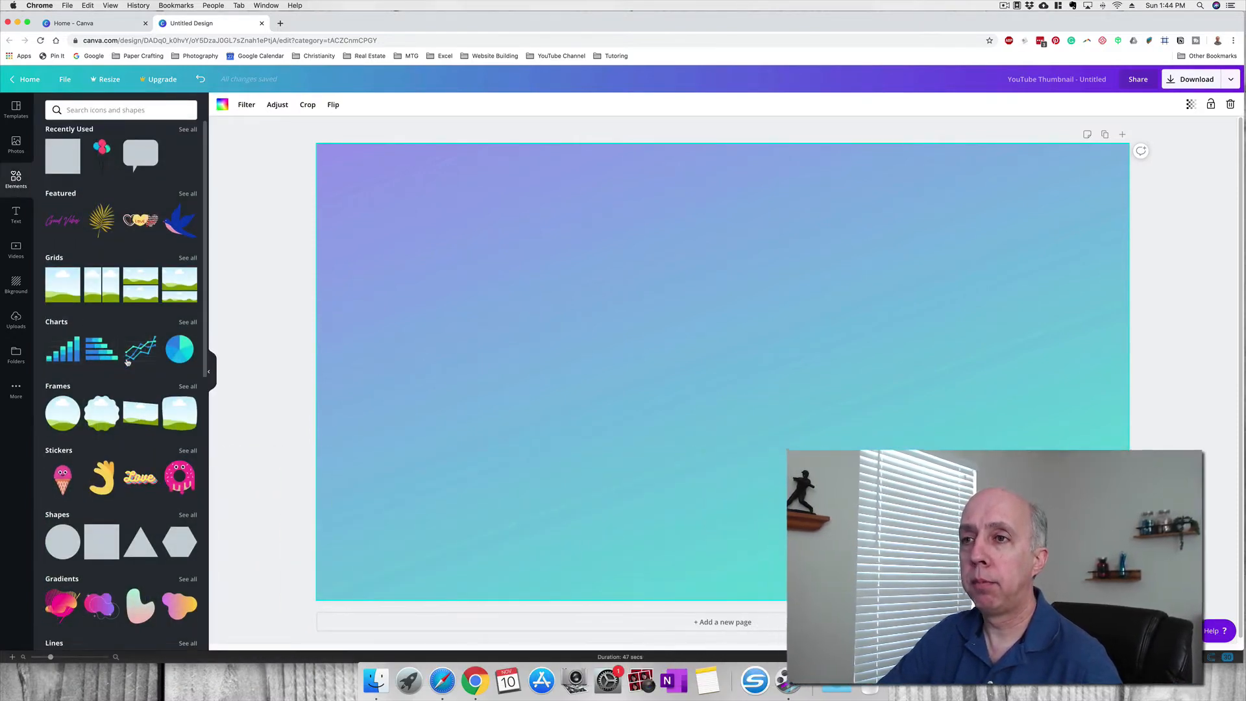
pyautogui.scroll(-2, 133, 357)
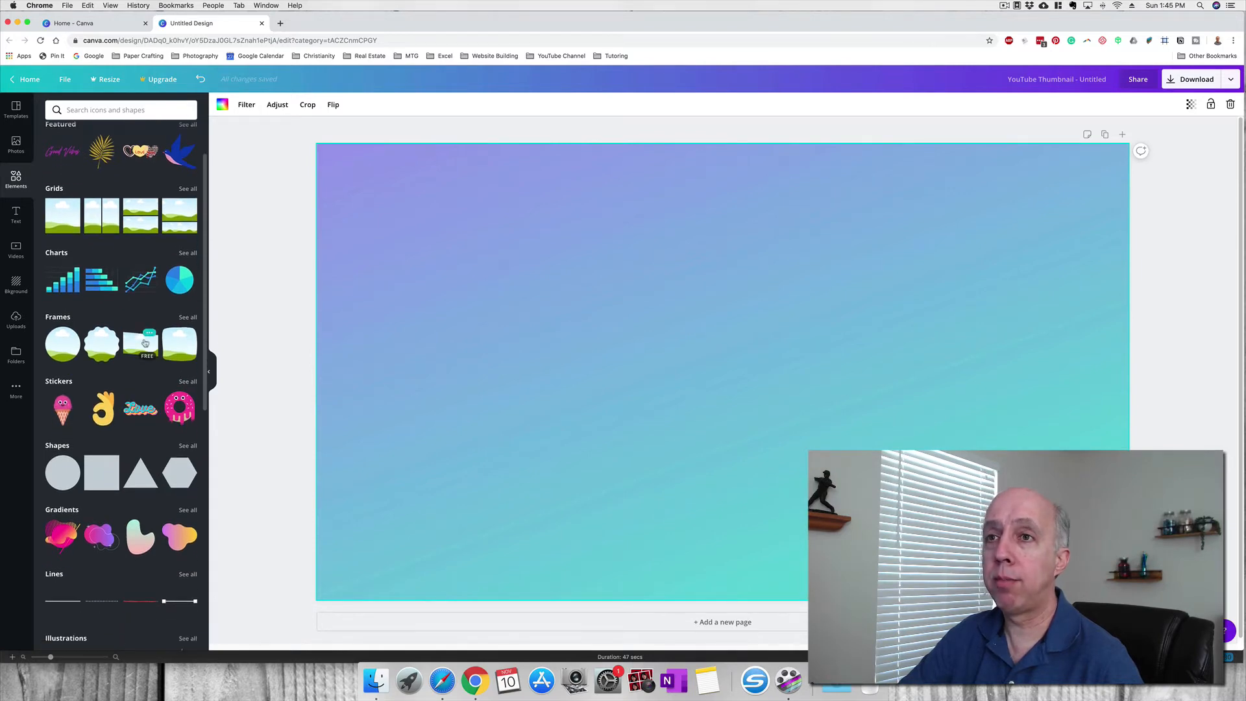
pyautogui.scroll(-1, 153, 329)
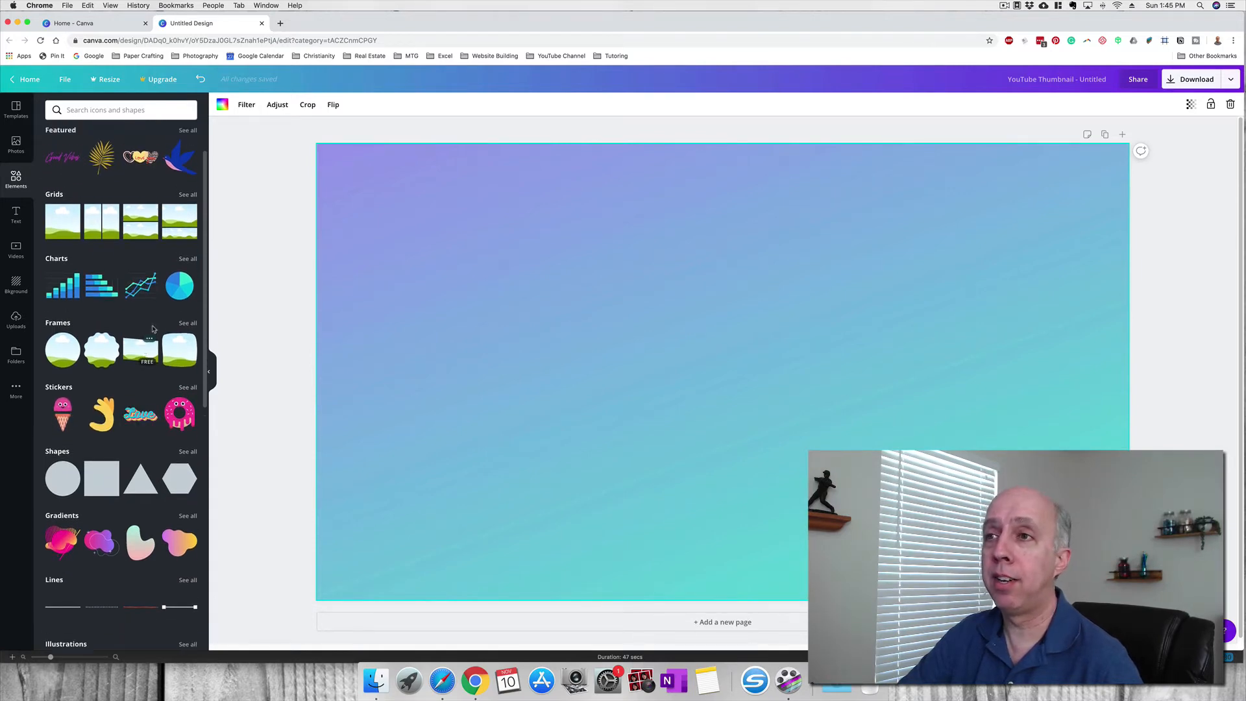
pyautogui.click(187, 323)
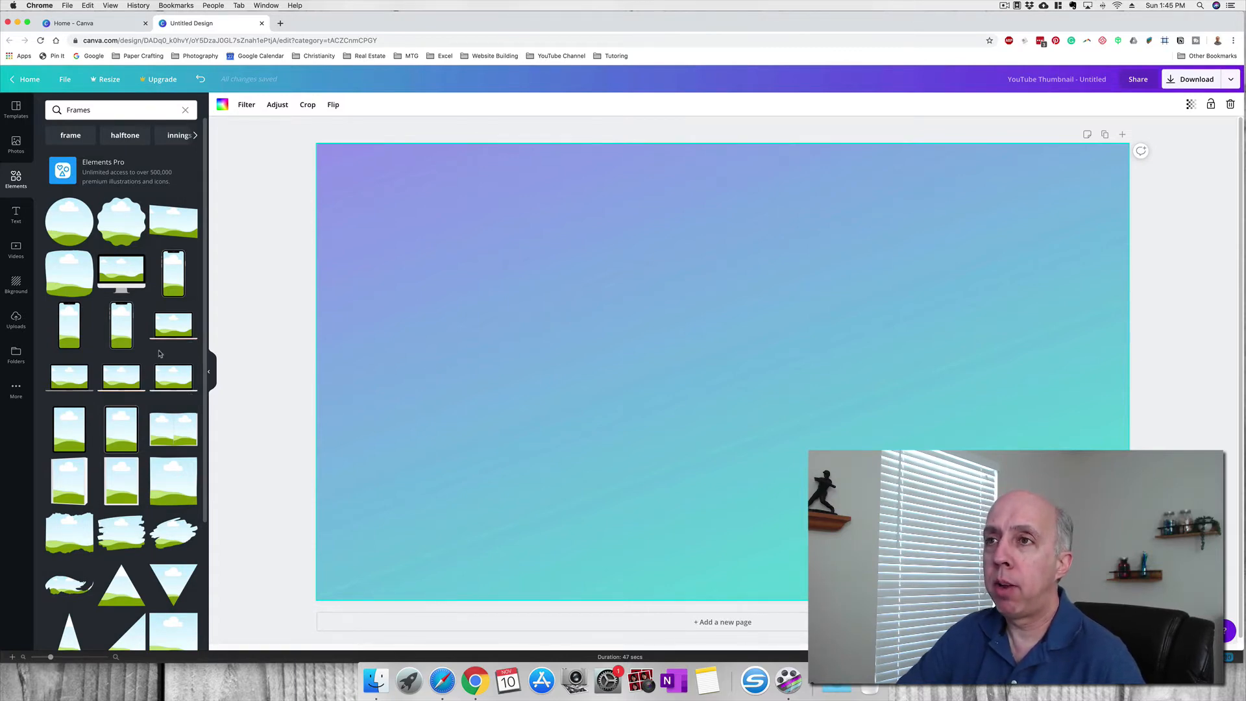
pyautogui.click(122, 272)
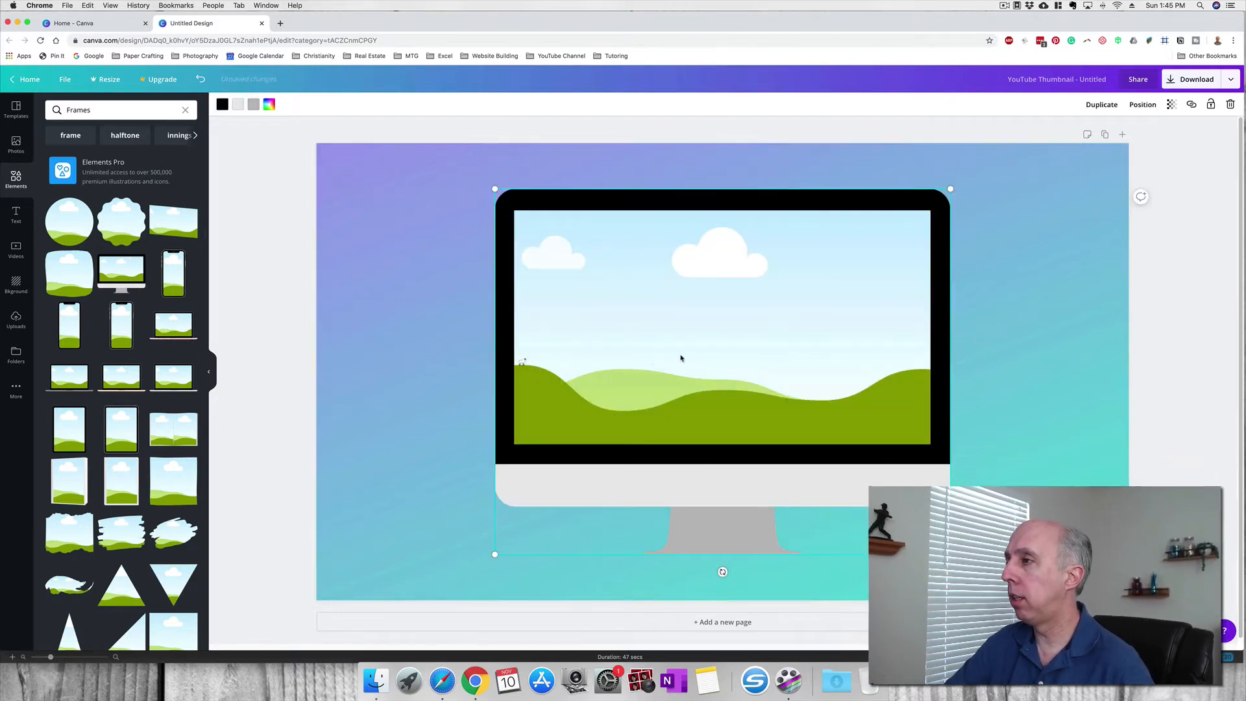
# Move the computer monitor frame to the right half of the page and shrink it slightly
pyautogui.moveTo(678, 357); pyautogui.dragTo(830, 370)
pyautogui.click(799, 361)
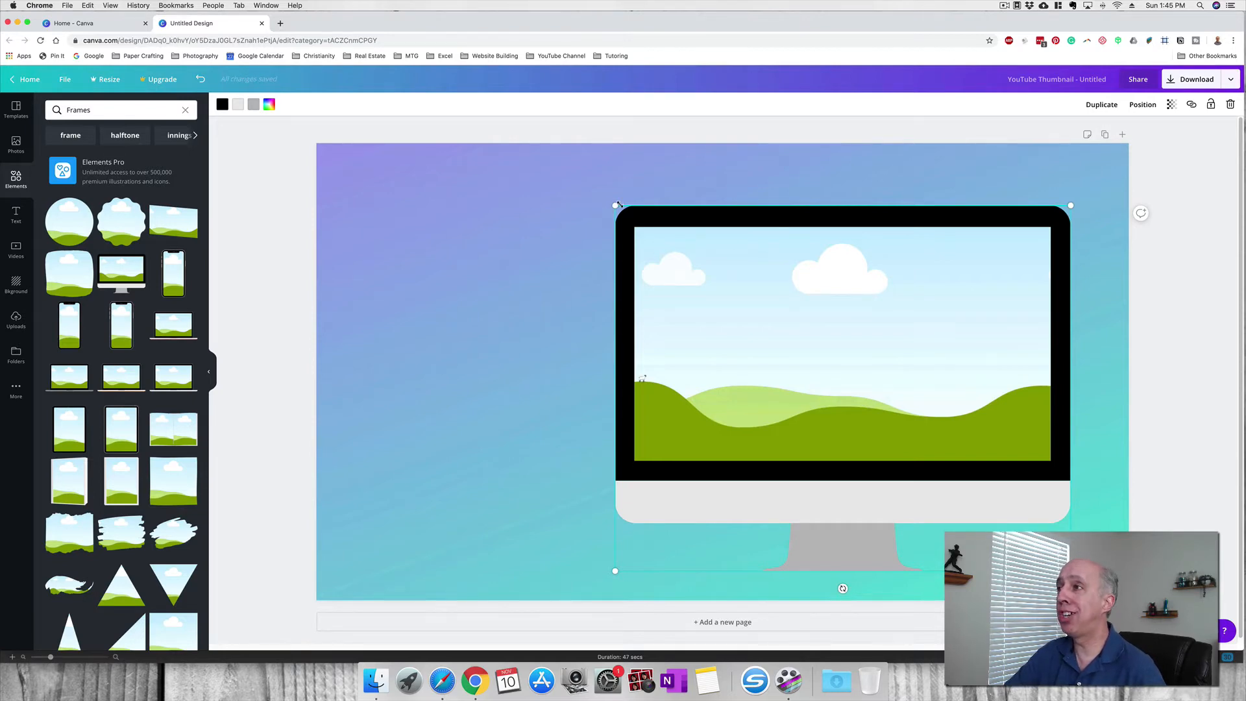
pyautogui.moveTo(615, 207); pyautogui.dragTo(638, 239)
pyautogui.moveTo(725, 227); pyautogui.dragTo(715, 225)
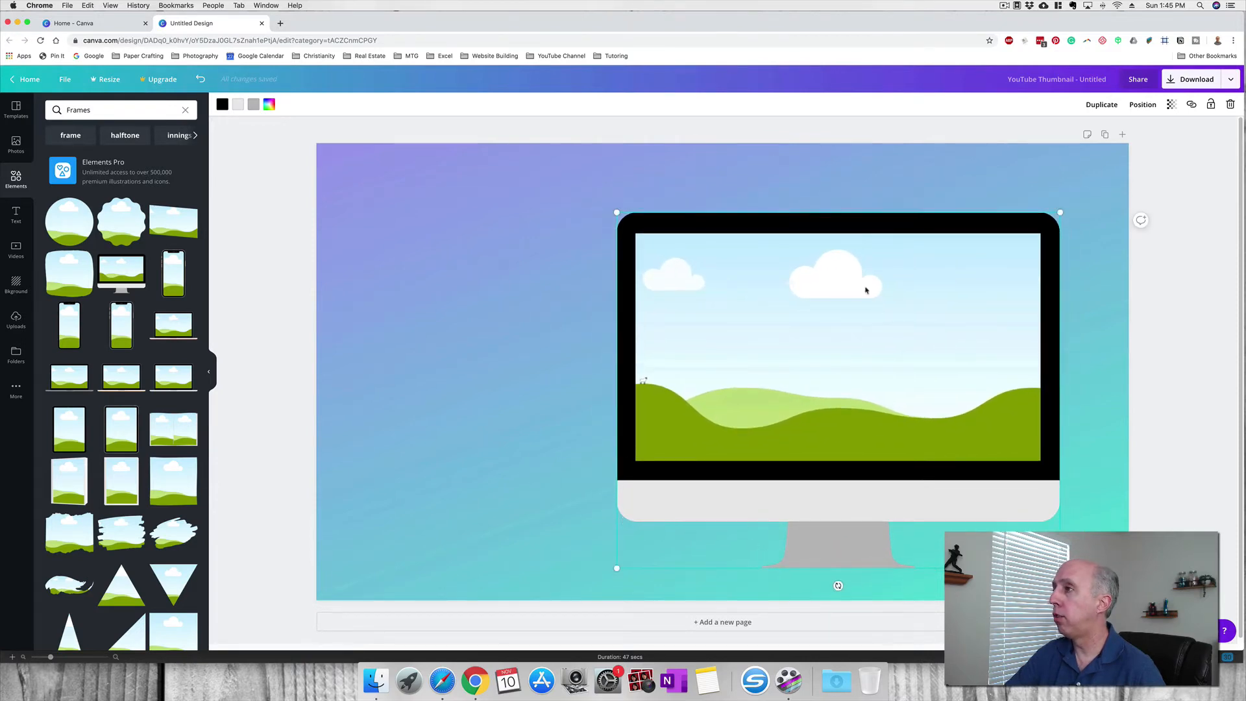
pyautogui.moveTo(800, 224); pyautogui.dragTo(802, 223)
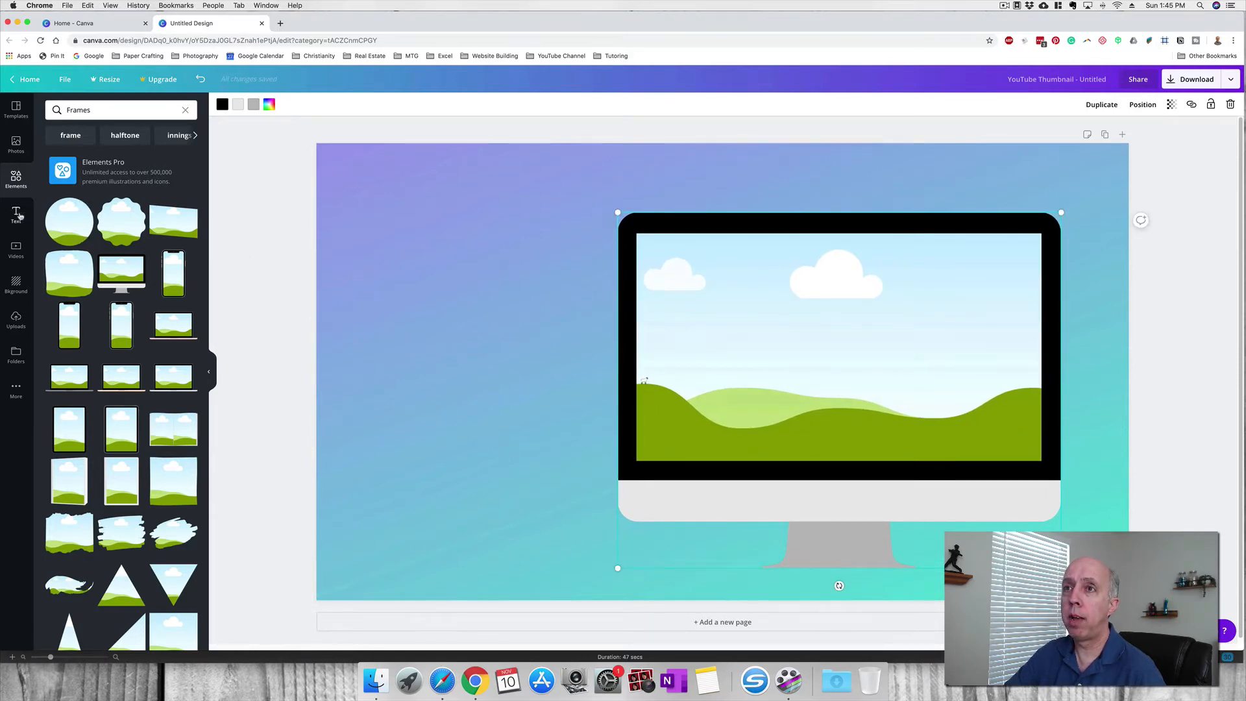
# Fill the computer monitor frame with the uploaded cupcake photo and shift the monitor slightly down and to the right
pyautogui.click(15, 319)
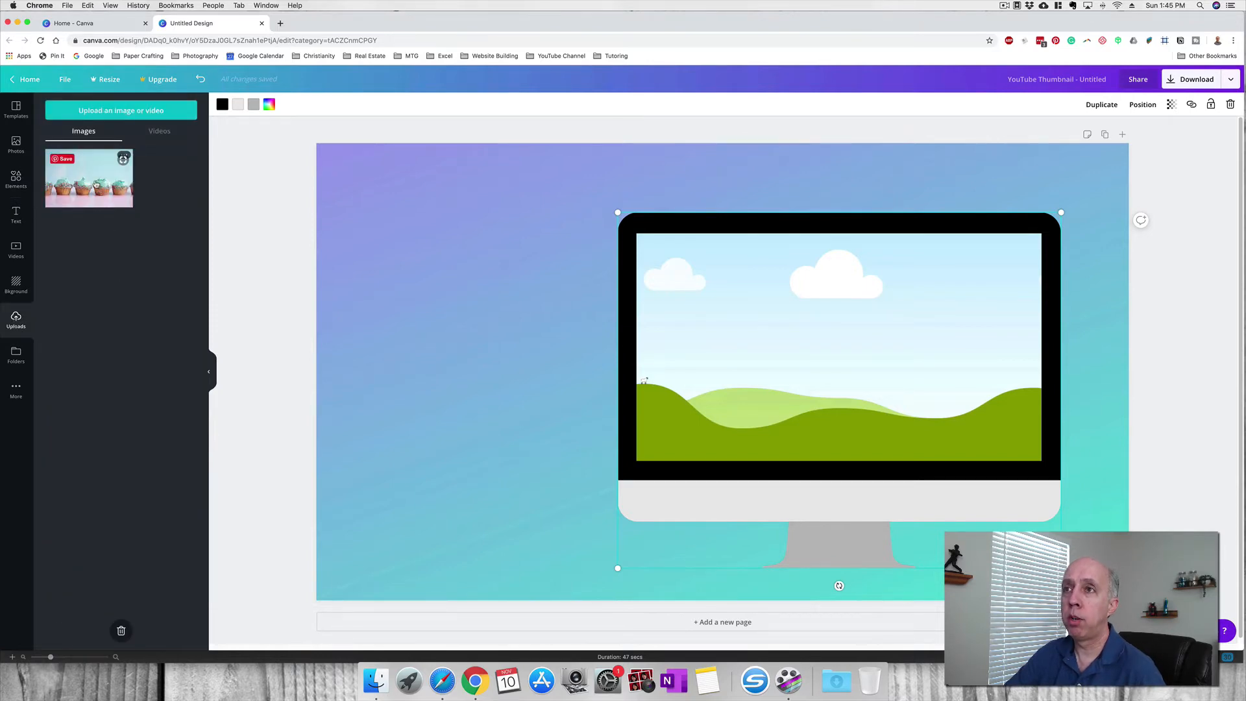
pyautogui.moveTo(96, 185); pyautogui.dragTo(679, 277)
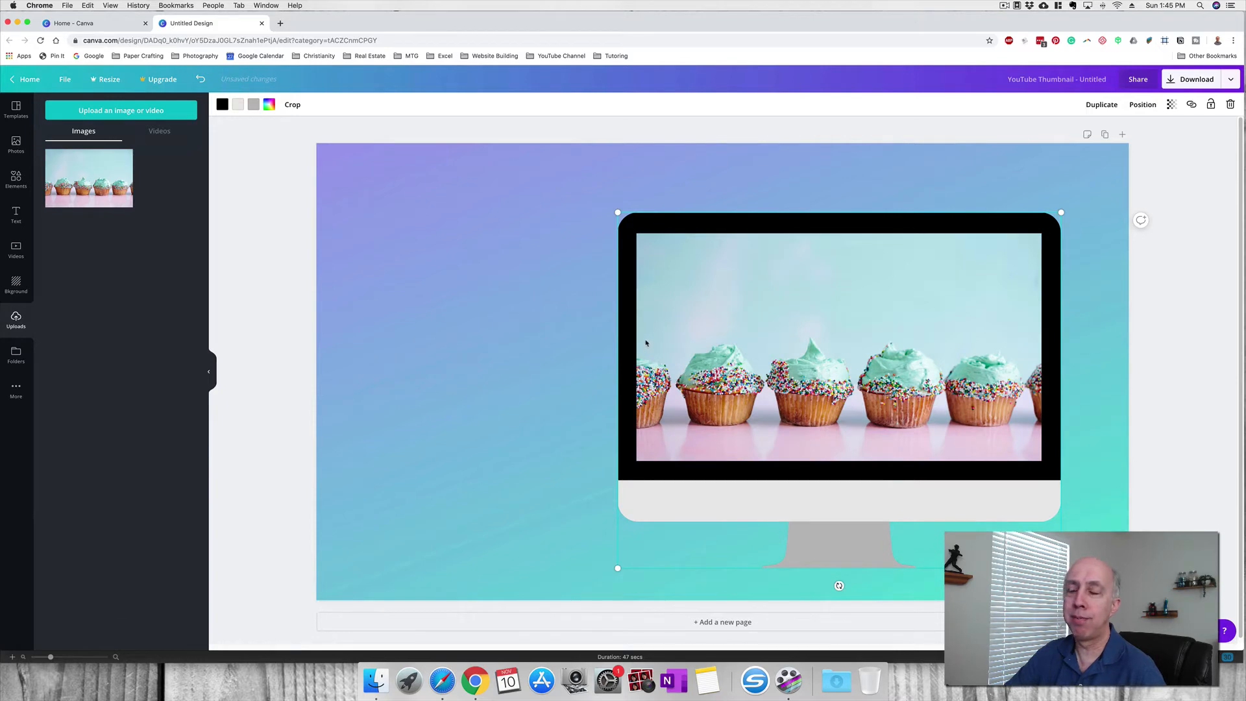
pyautogui.moveTo(783, 221); pyautogui.dragTo(804, 245)
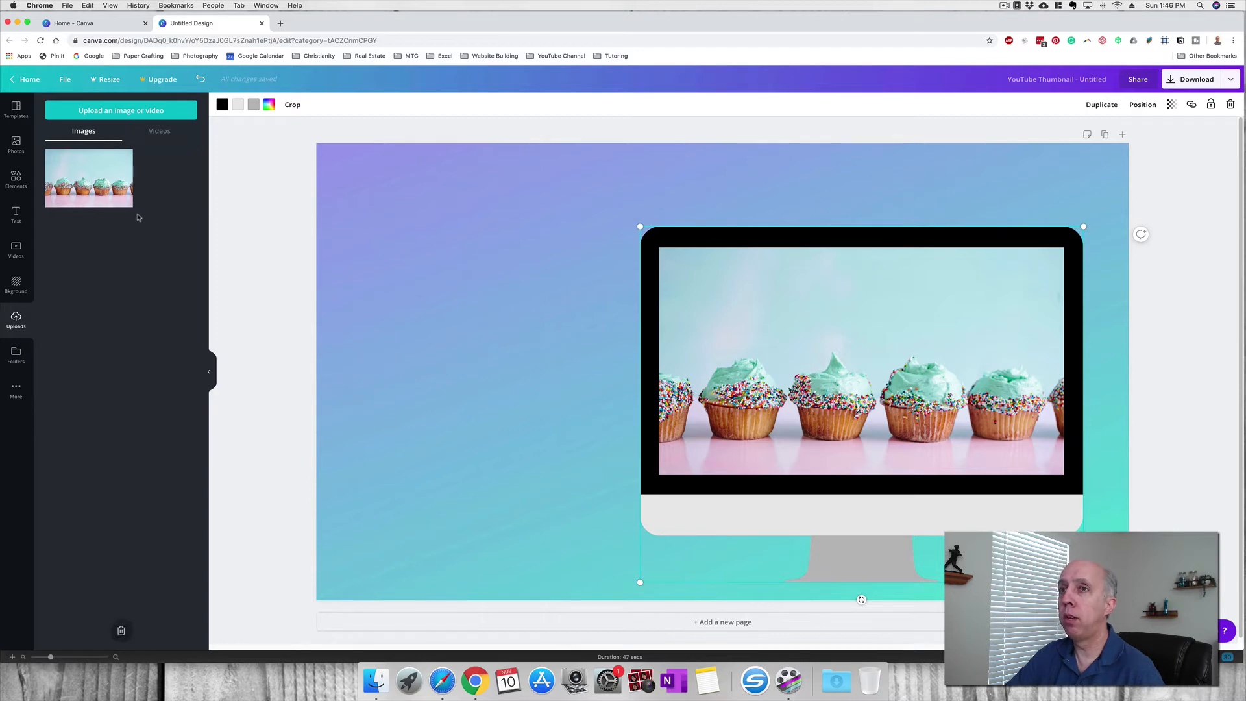
# Add a default heading text to the page and place it in the upper-left area beside the monitor
pyautogui.click(11, 217)
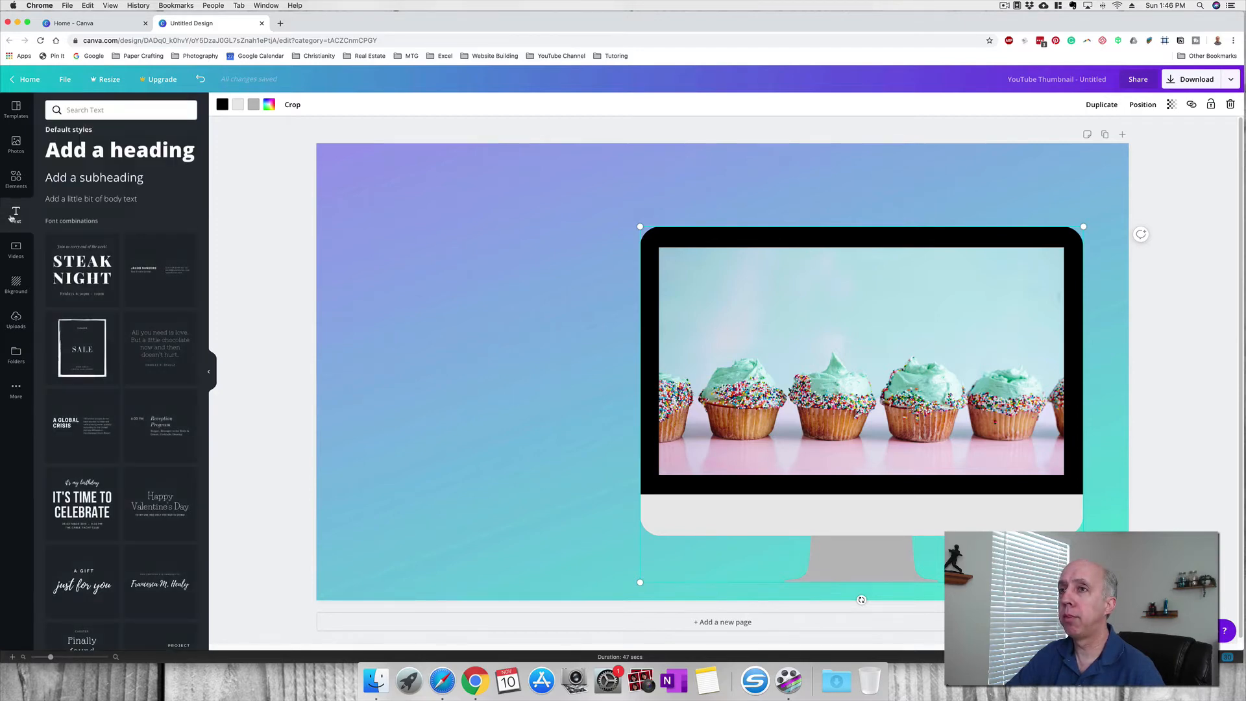
pyautogui.scroll(-2, 116, 268)
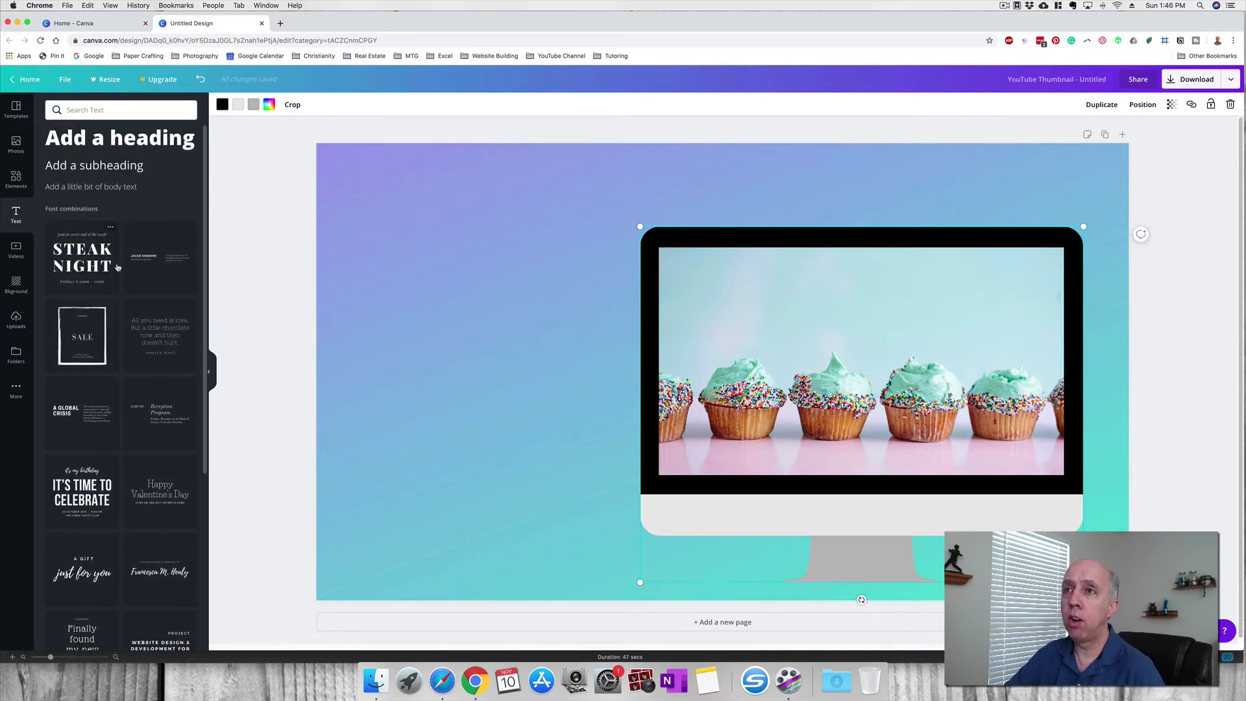
pyautogui.scroll(-5, 118, 268)
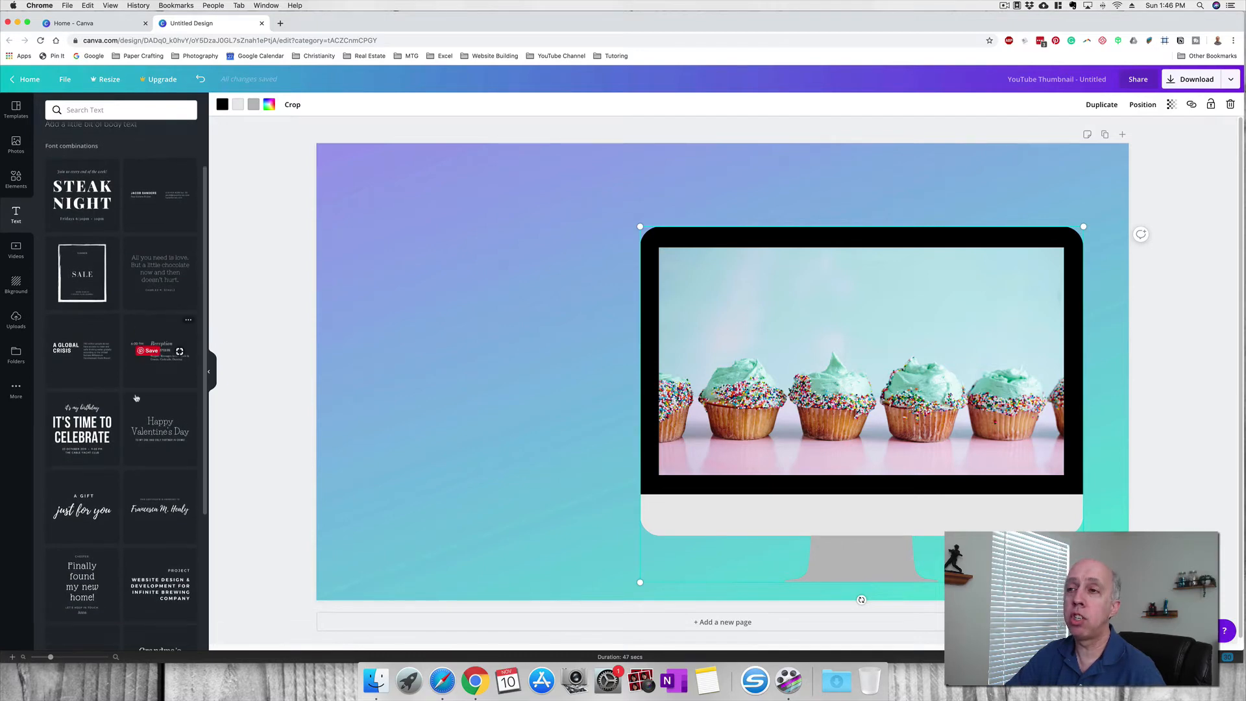
pyautogui.scroll(-3, 137, 398)
pyautogui.scroll(5, 138, 382)
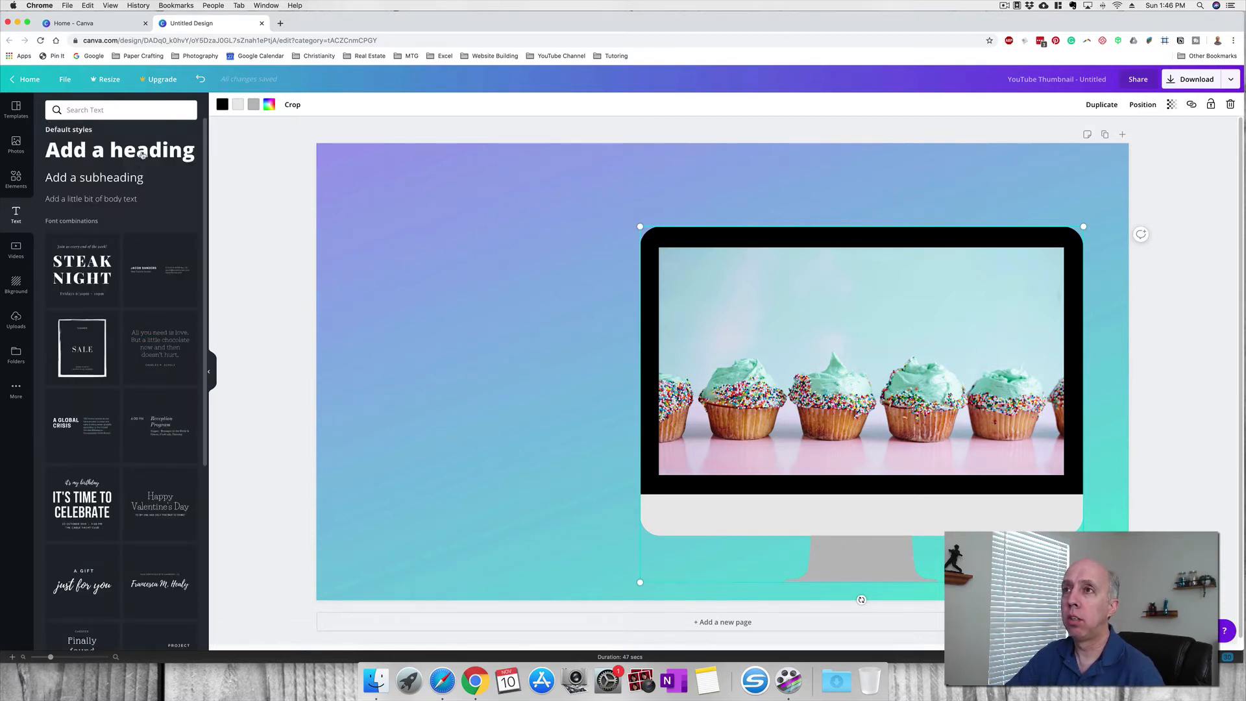
pyautogui.click(142, 155)
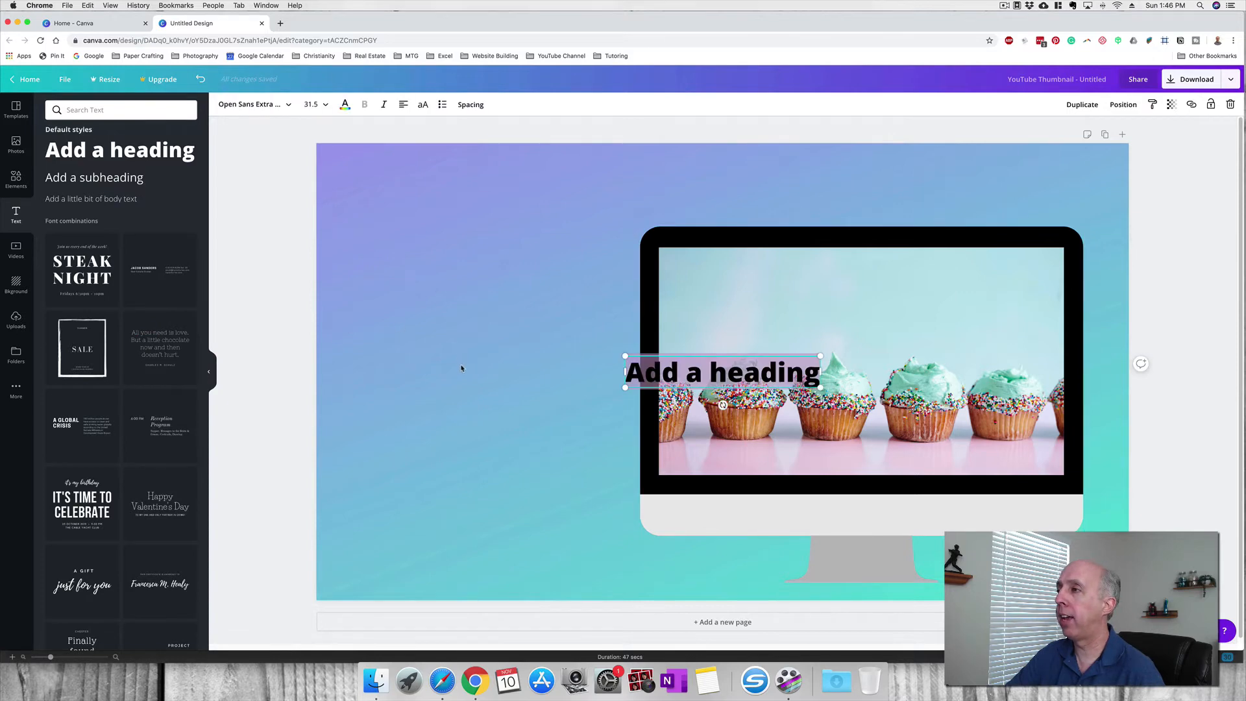
pyautogui.click(575, 397)
pyautogui.moveTo(645, 377); pyautogui.dragTo(417, 253)
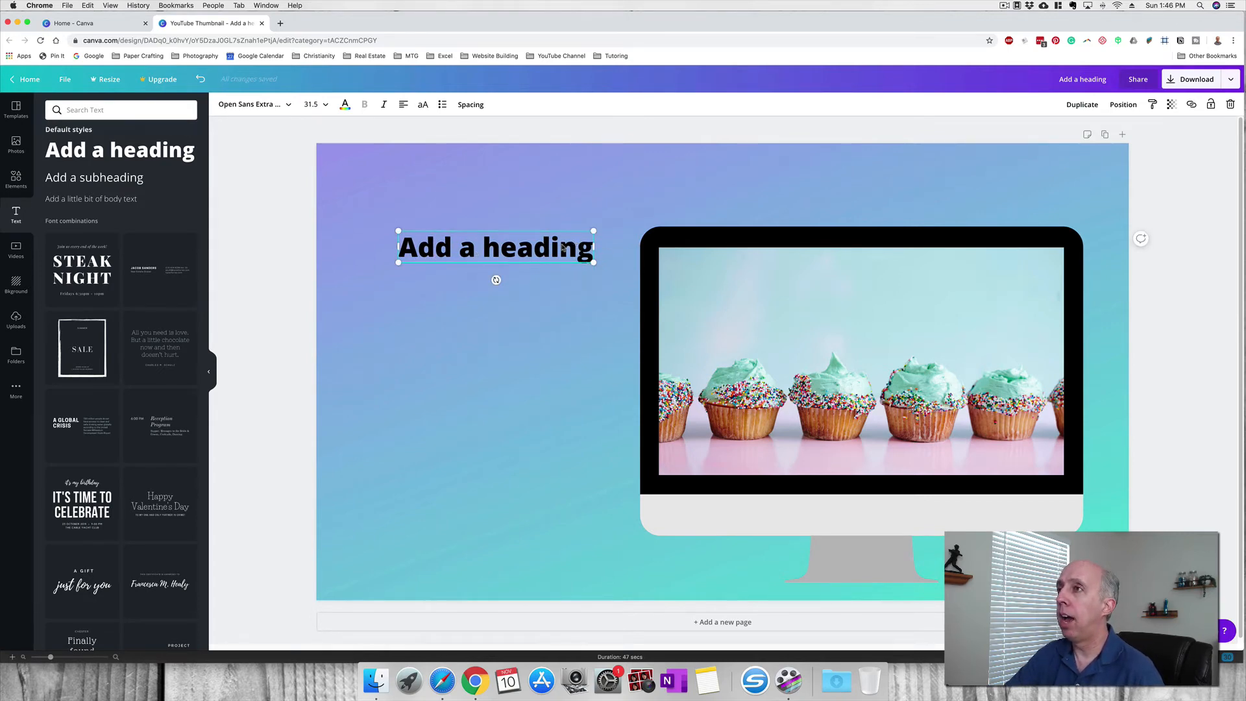
# Try the Adumu Regular font on the heading
pyautogui.click(282, 111)
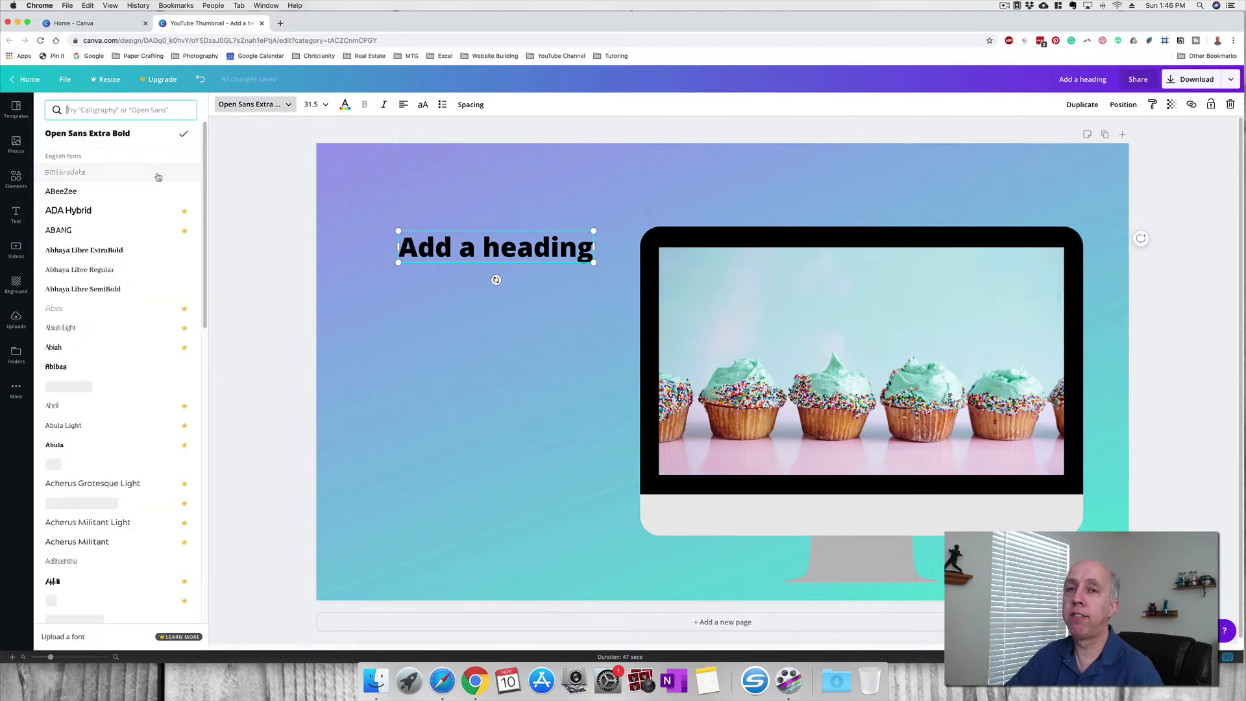
pyautogui.scroll(-5, 112, 305)
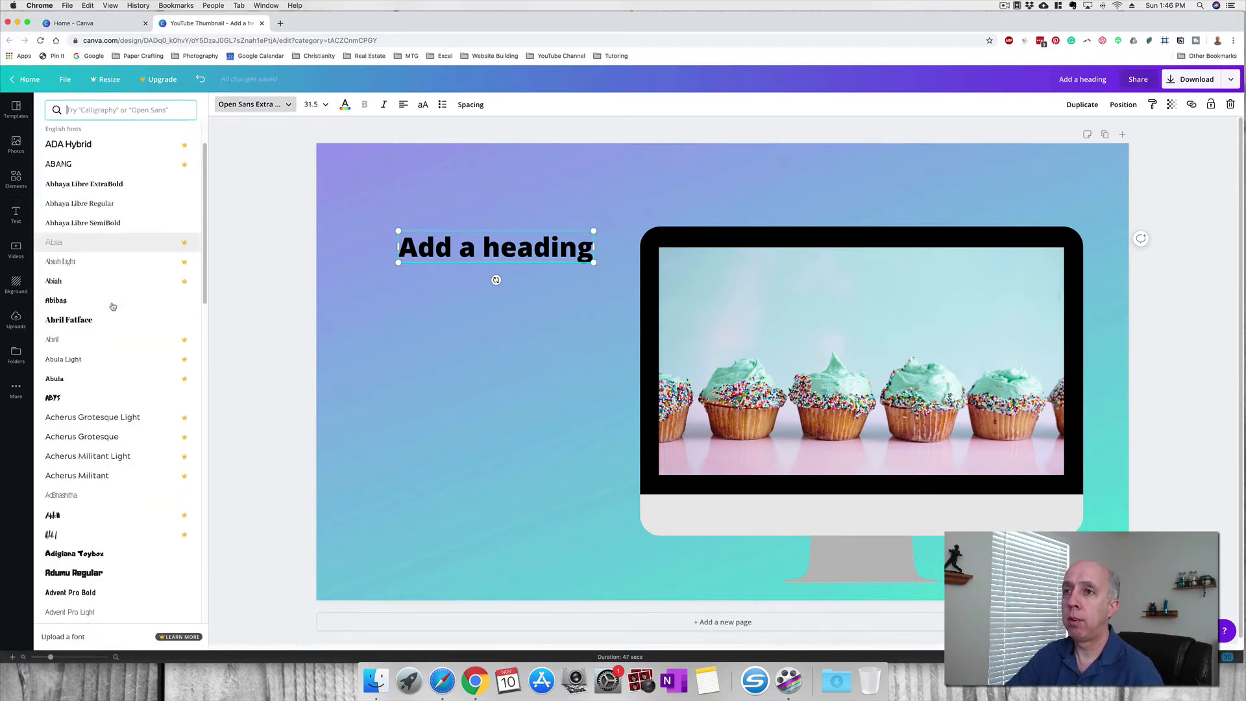
pyautogui.scroll(-3, 113, 305)
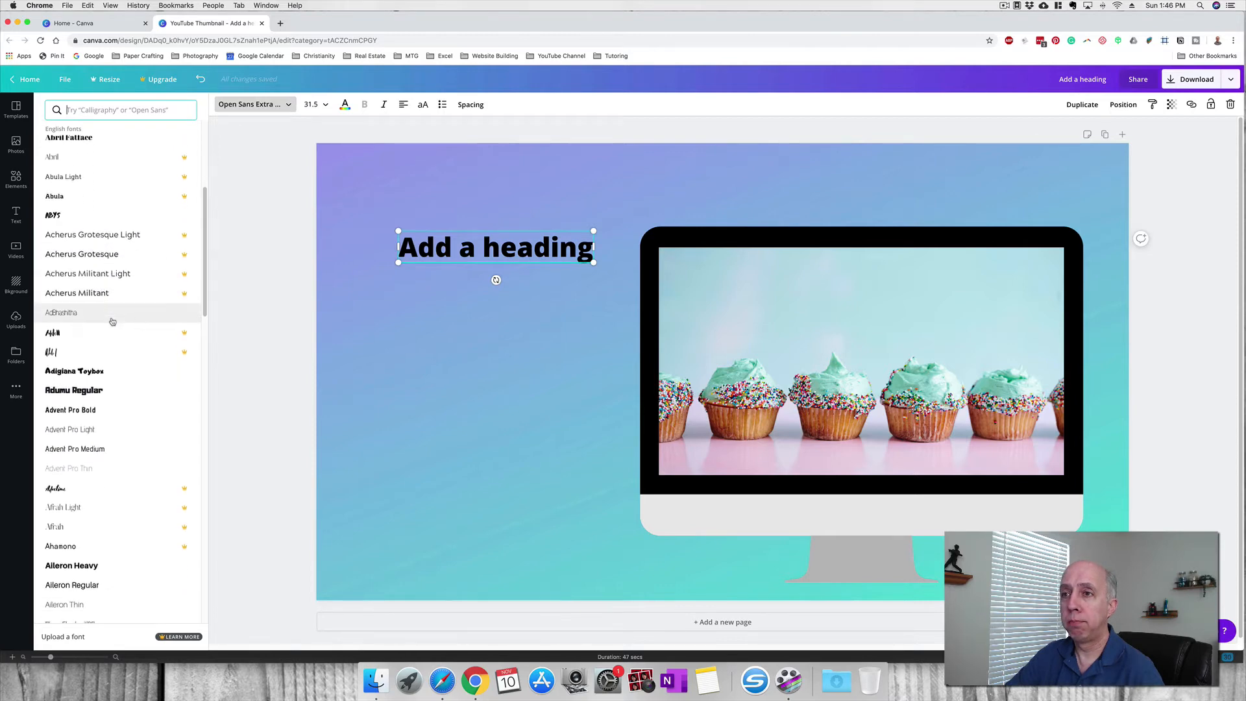
pyautogui.scroll(-1, 102, 357)
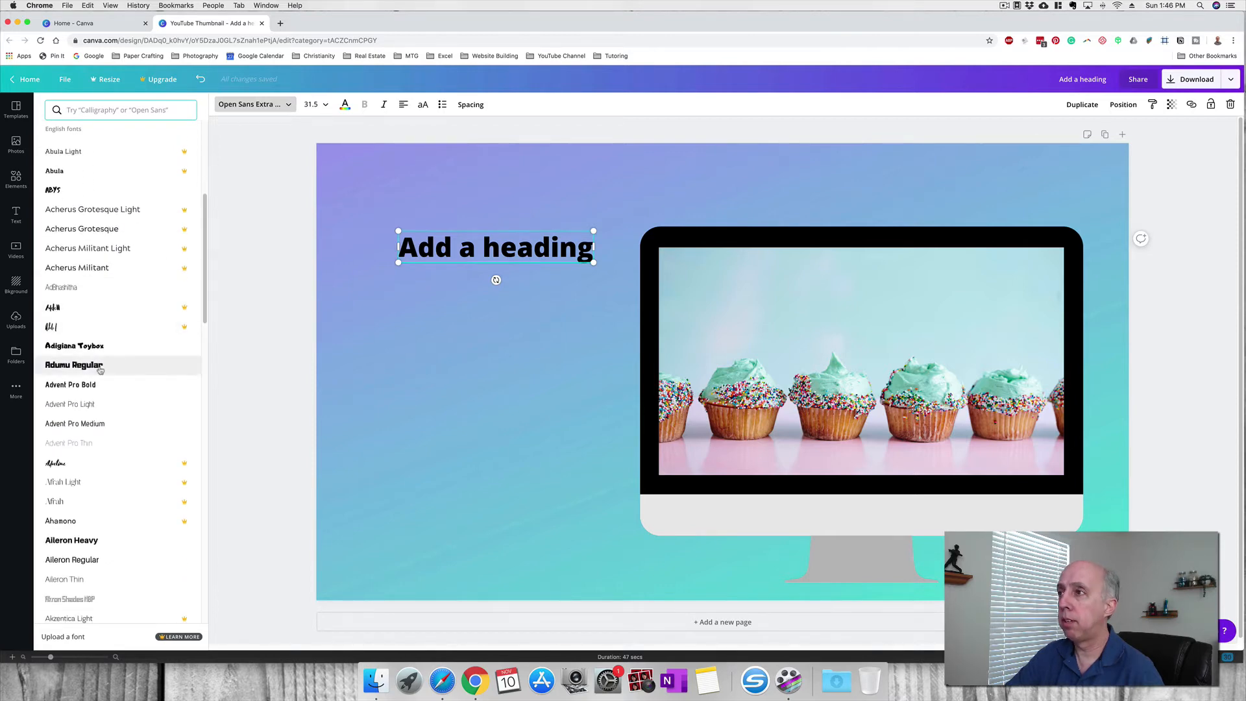
pyautogui.click(101, 368)
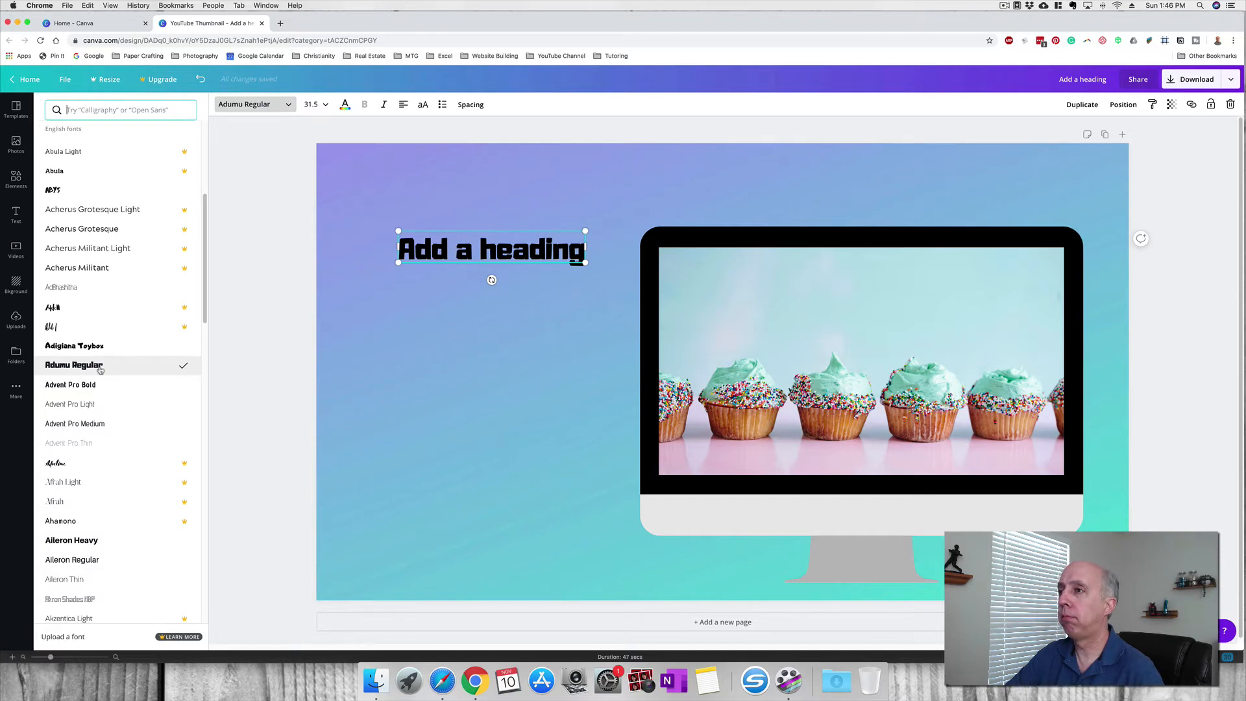
# Set the heading's font to Alfa Slab One and nudge the heading slightly to the left
pyautogui.scroll(-5, 100, 367)
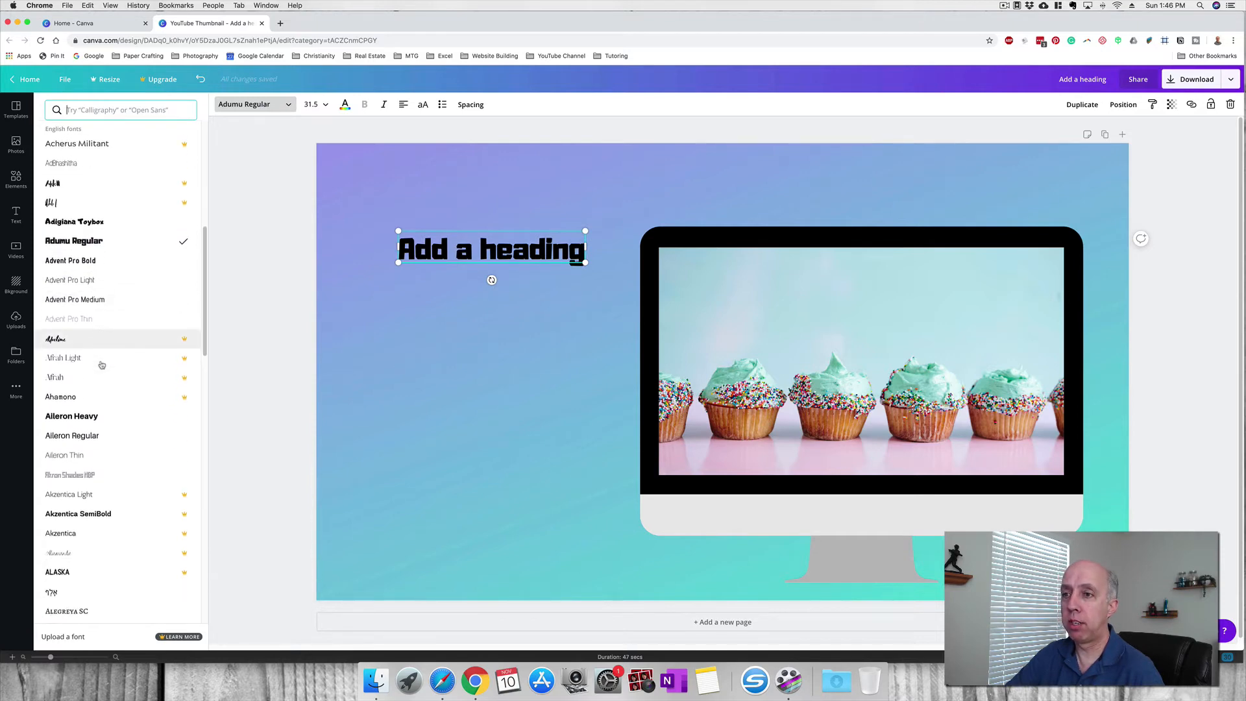
pyautogui.scroll(-10, 100, 364)
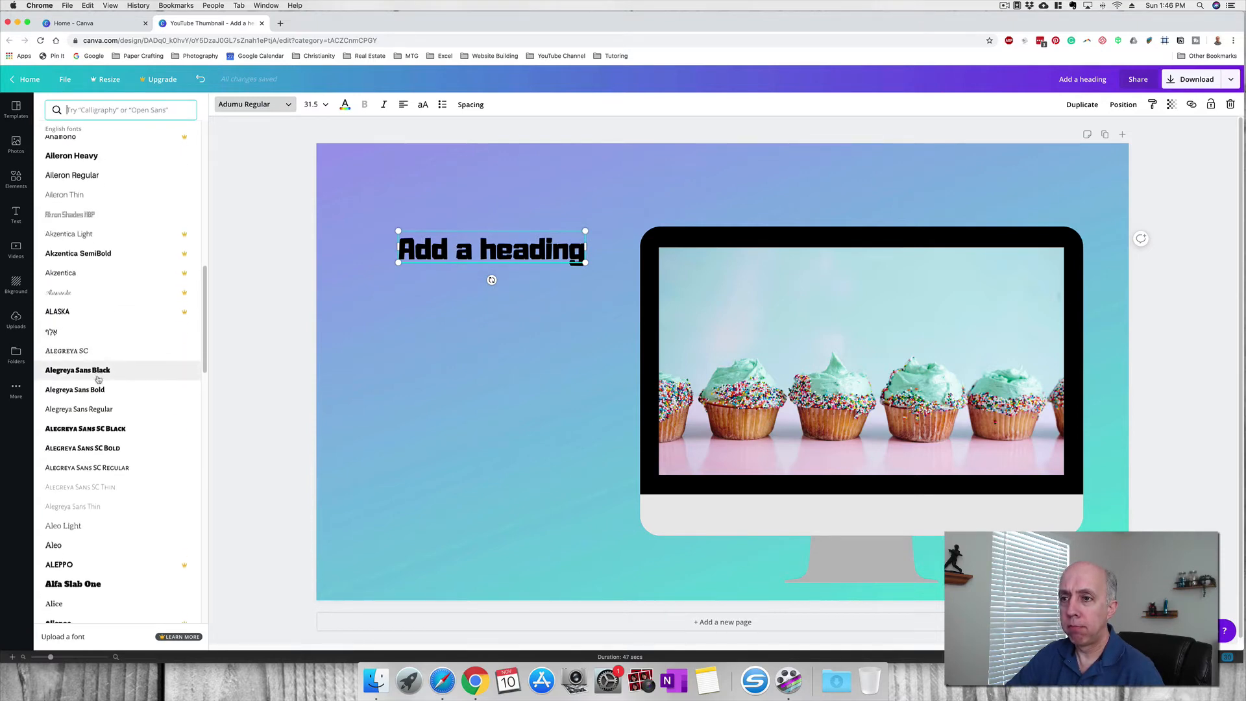
pyautogui.scroll(-3, 98, 379)
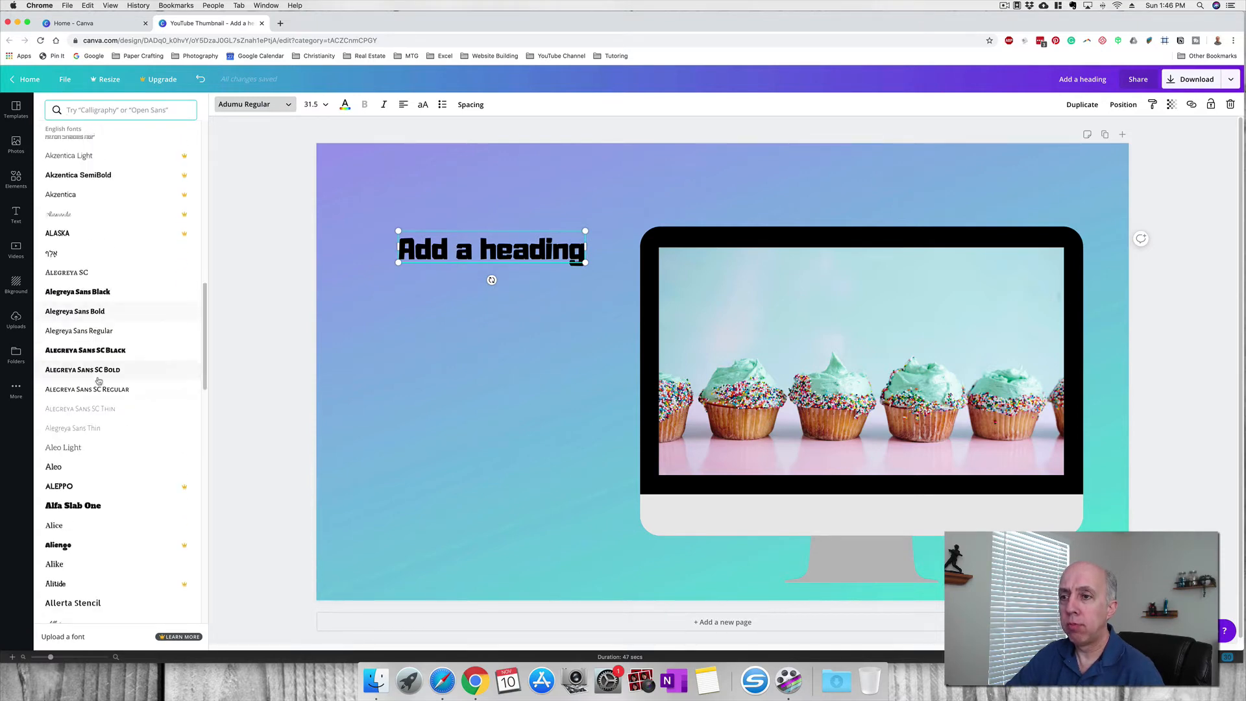
pyautogui.click(73, 507)
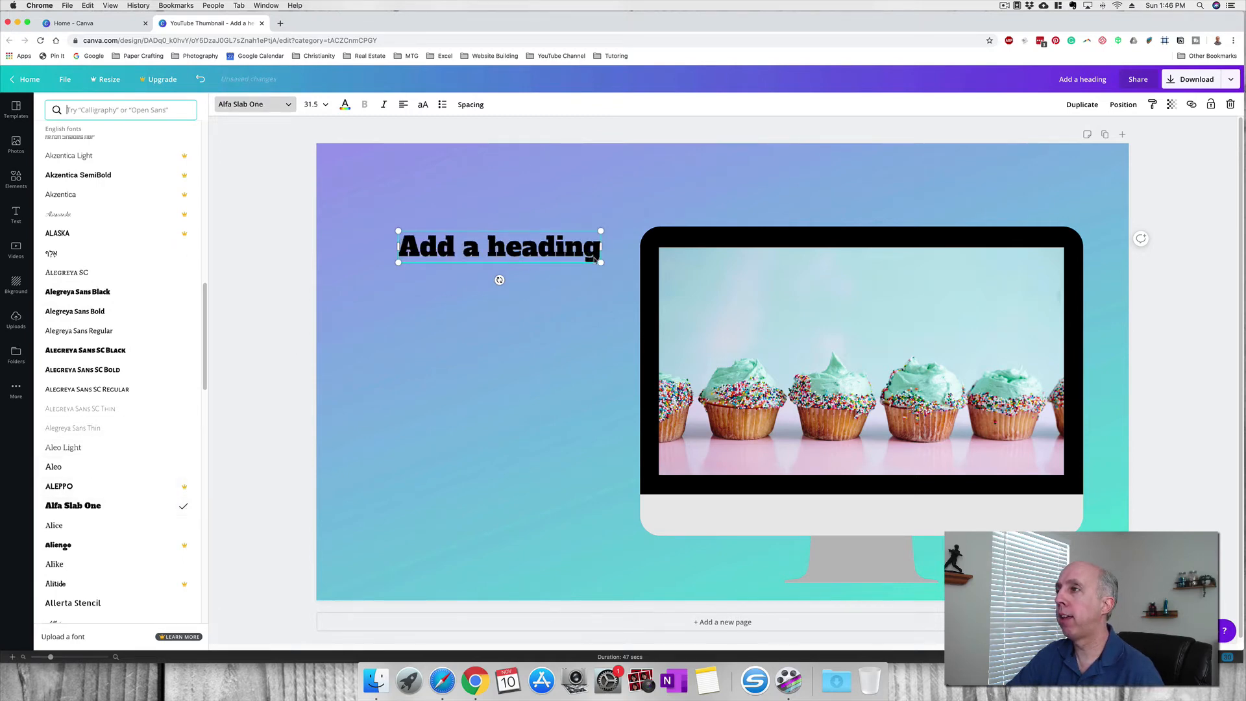
pyautogui.click(536, 306)
pyautogui.moveTo(541, 249)
pyautogui.mouseDown()
pyautogui.moveTo(547, 268)
pyautogui.moveTo(530, 252)
pyautogui.mouseUp()
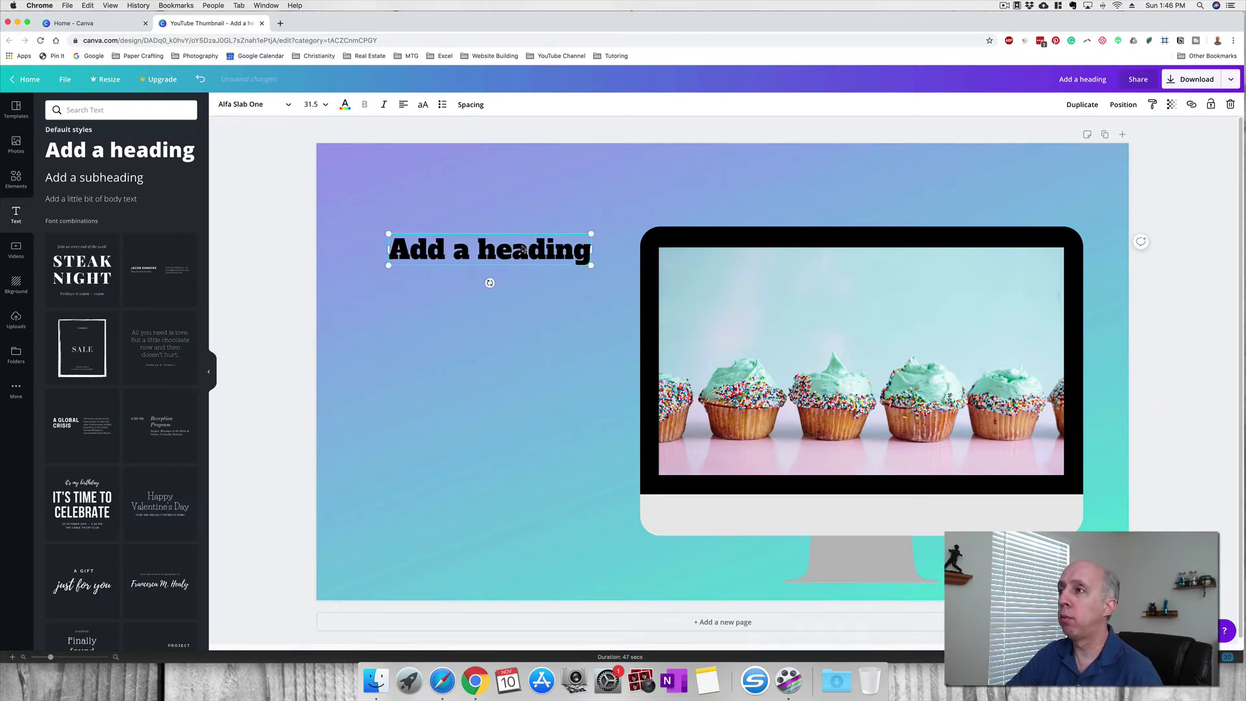
# Enlarge the heading to font size 104 and move it up near the top edge of the page
pyautogui.click(326, 105)
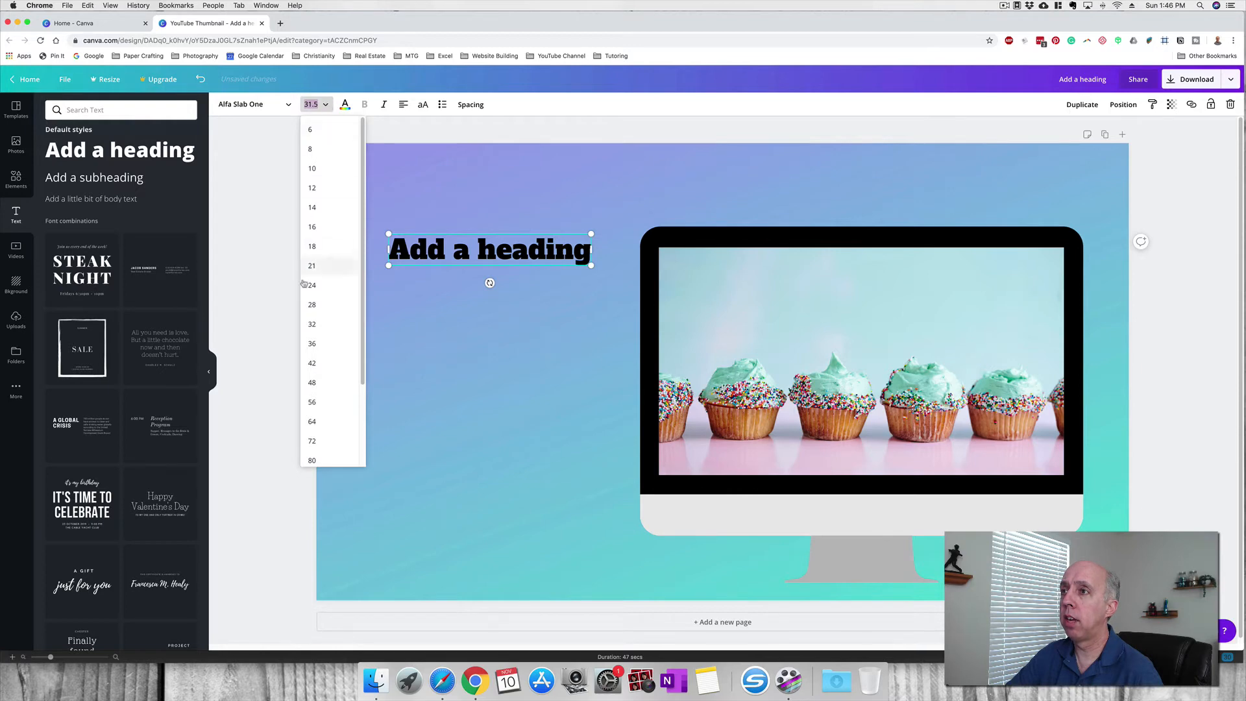
pyautogui.click(314, 362)
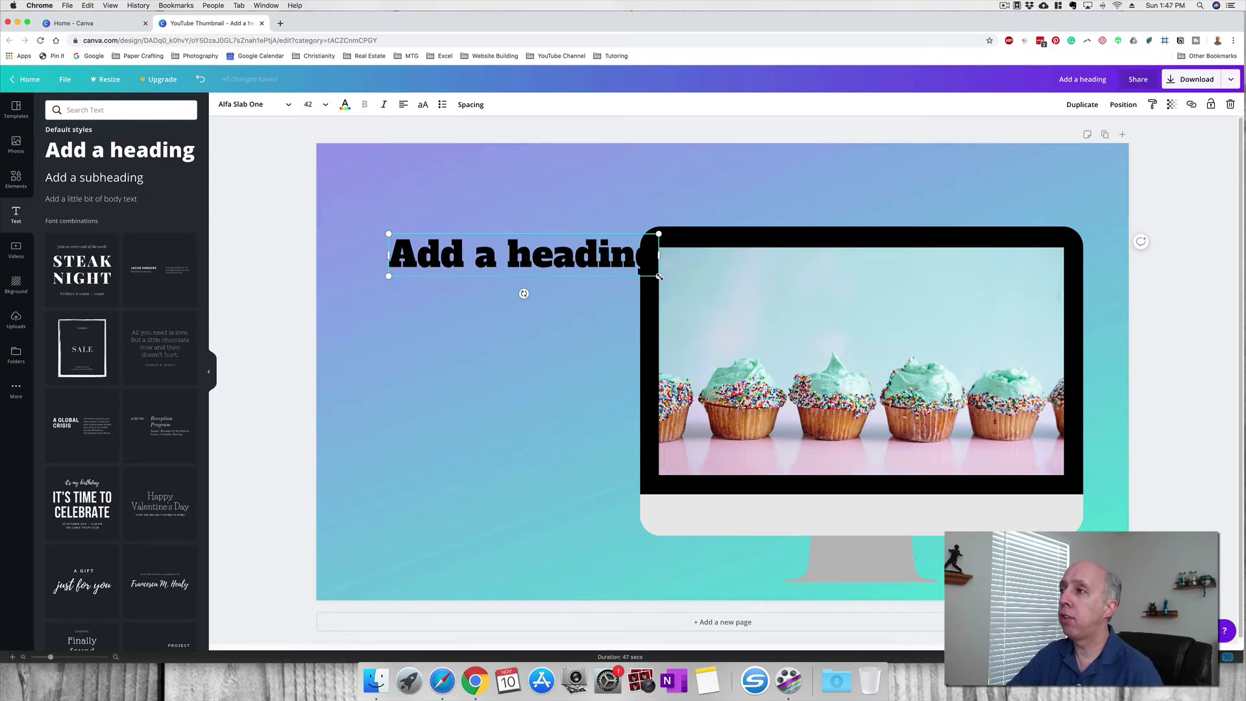
pyautogui.moveTo(662, 278); pyautogui.dragTo(830, 304)
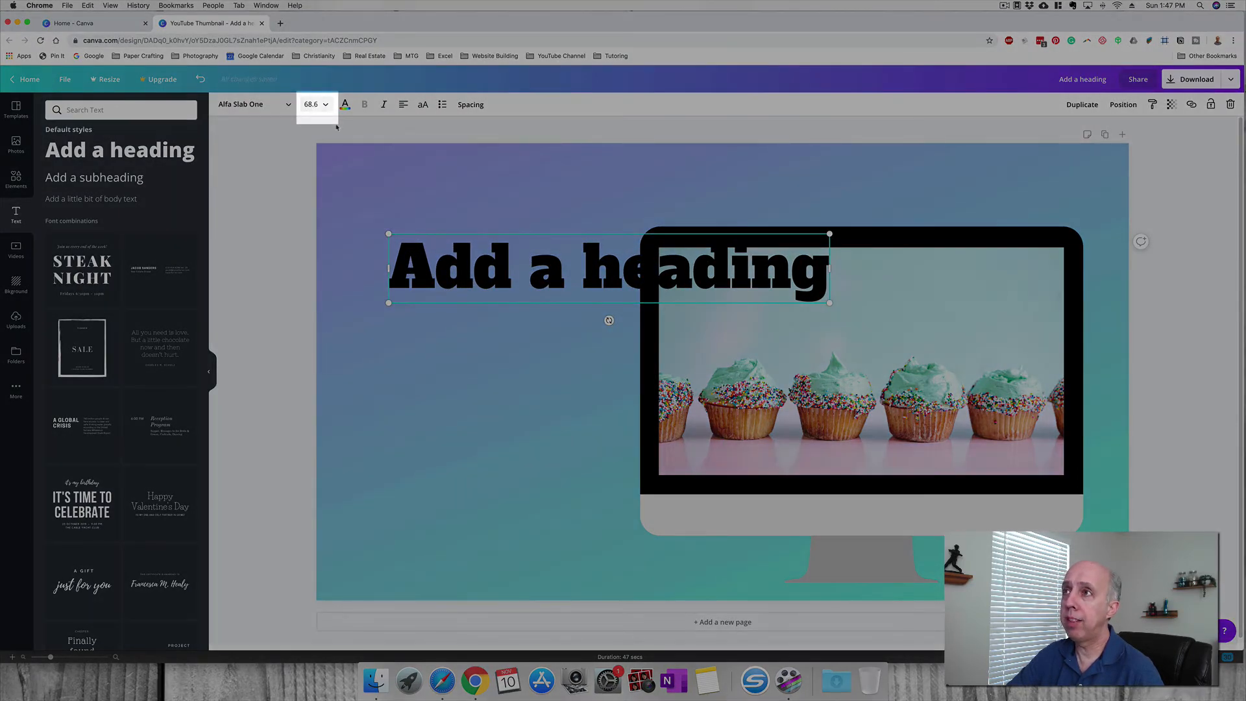
pyautogui.moveTo(828, 304); pyautogui.dragTo(1051, 356)
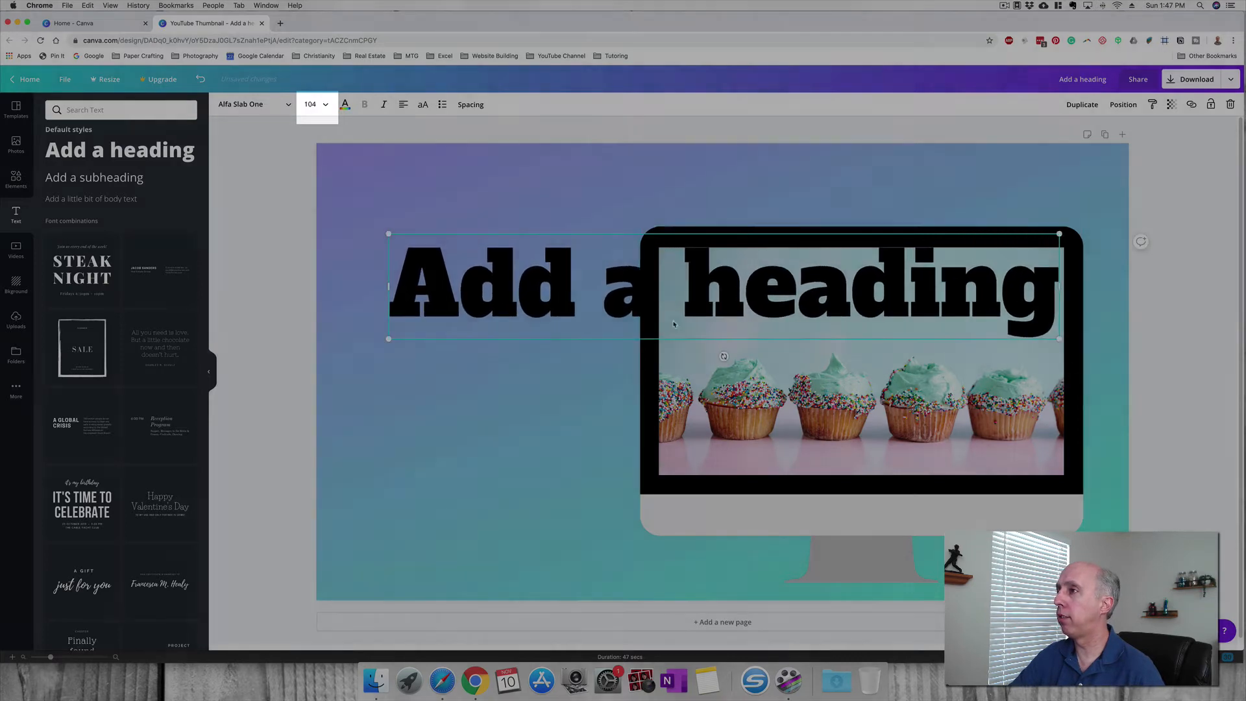
pyautogui.moveTo(606, 296); pyautogui.dragTo(589, 231)
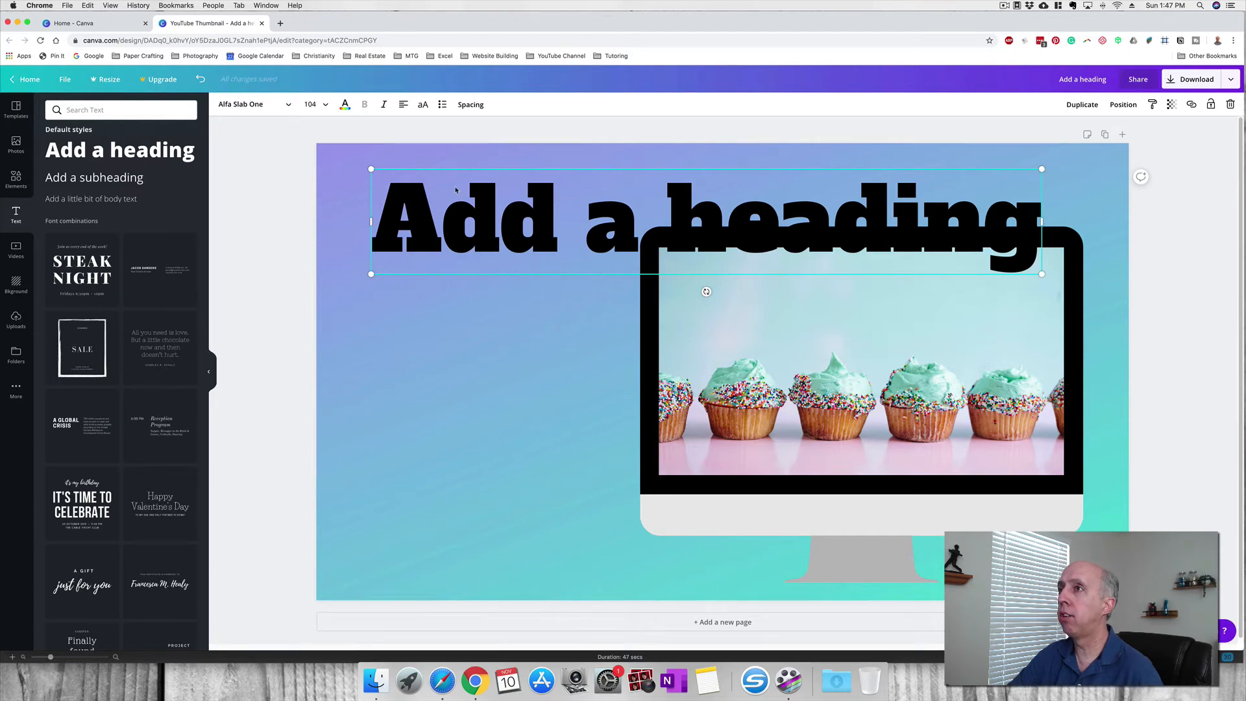
# Replace the heading's placeholder text with "Create Yummy Cupcakes!"
pyautogui.click(648, 226)
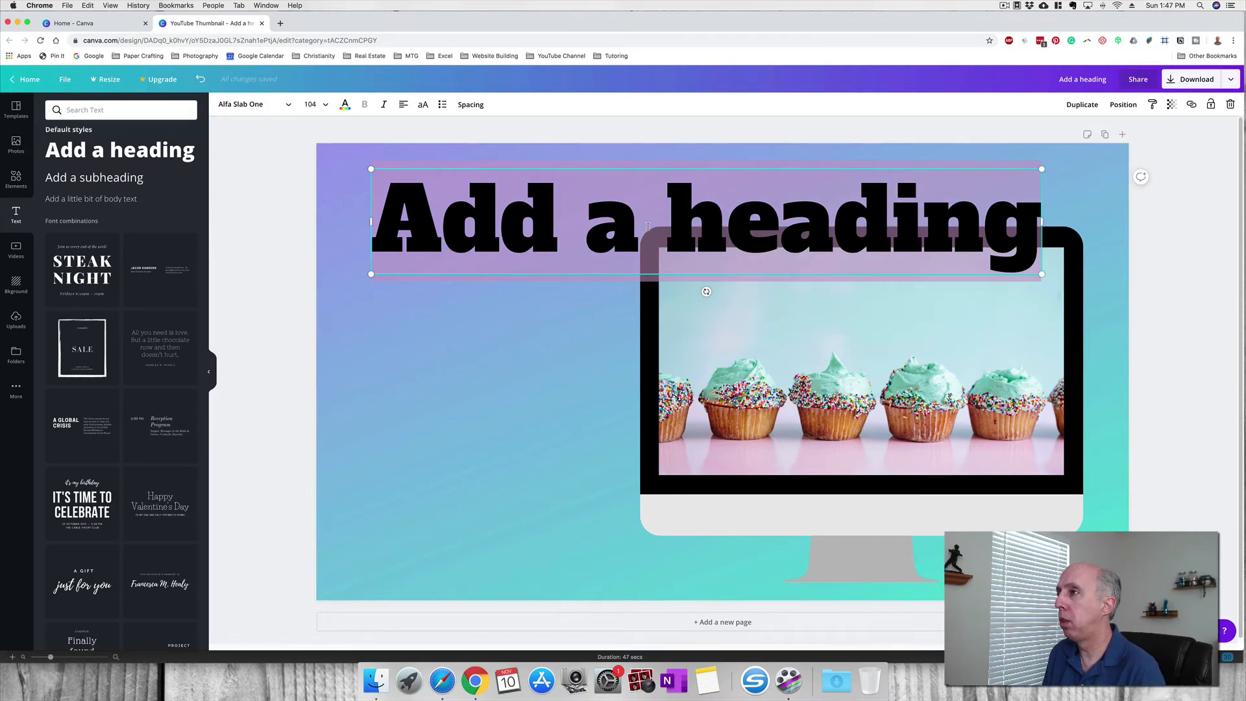
pyautogui.write('Create y')
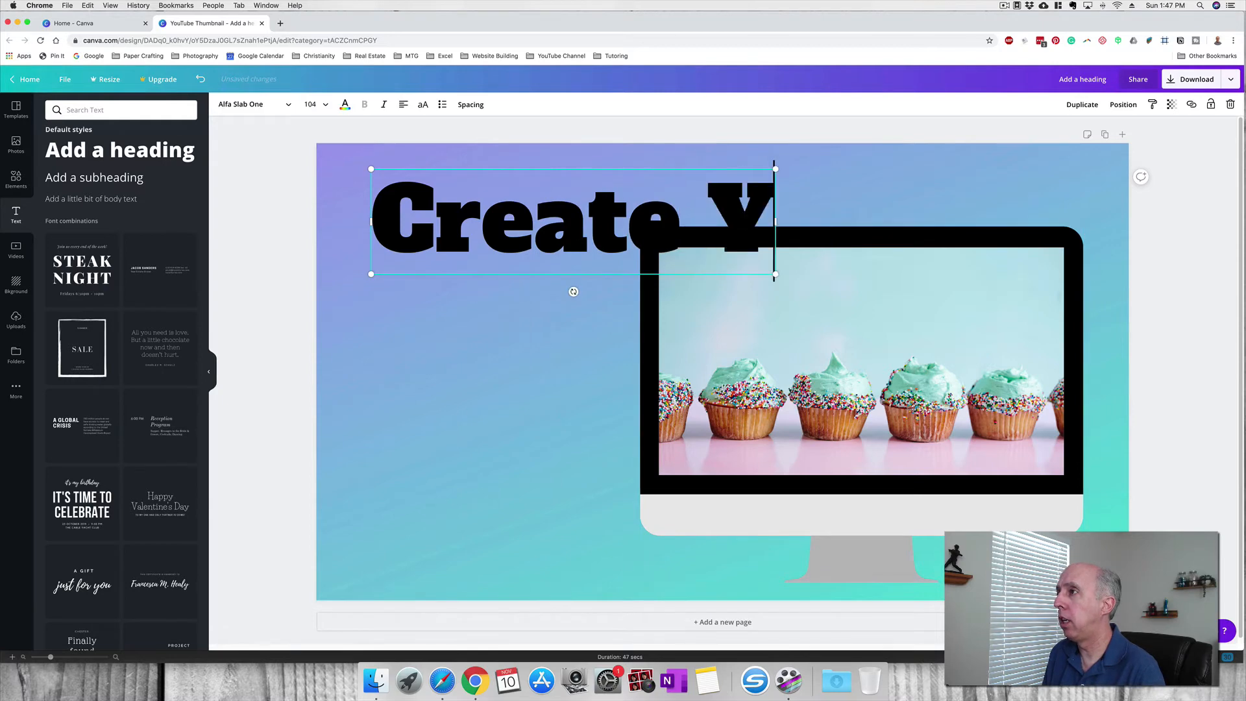
pyautogui.write('ummy Cupcake')
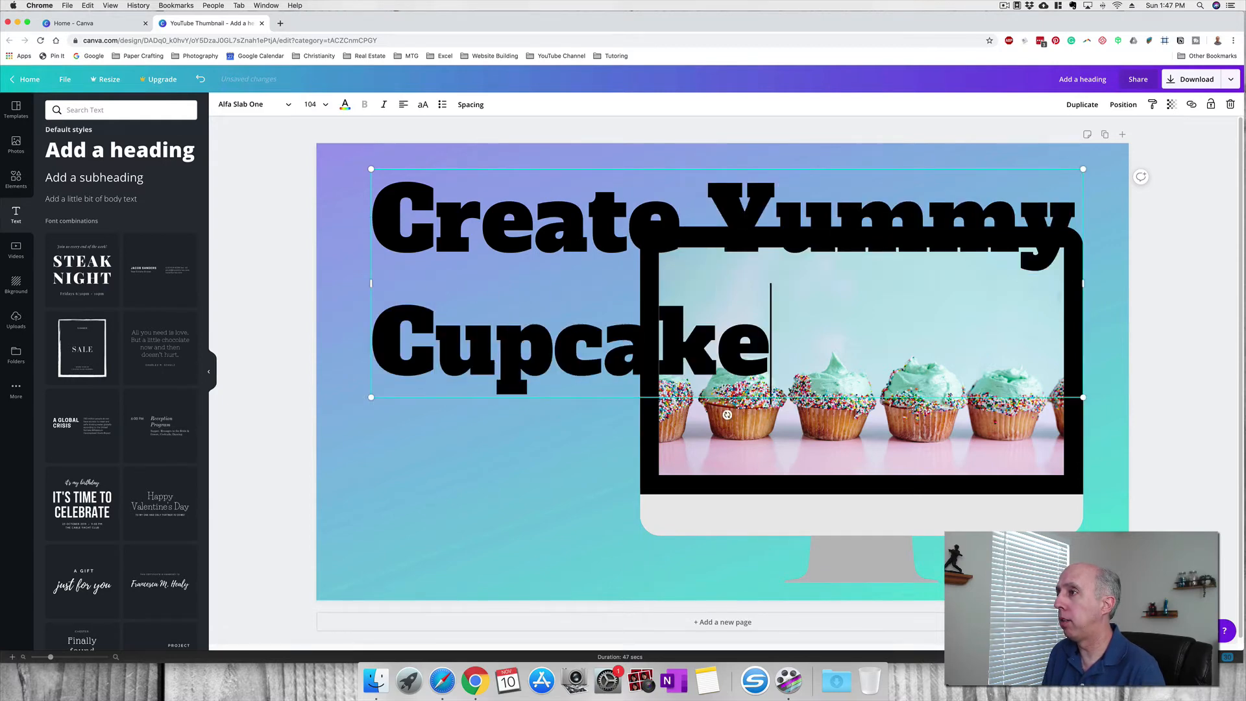
pyautogui.write('s!')
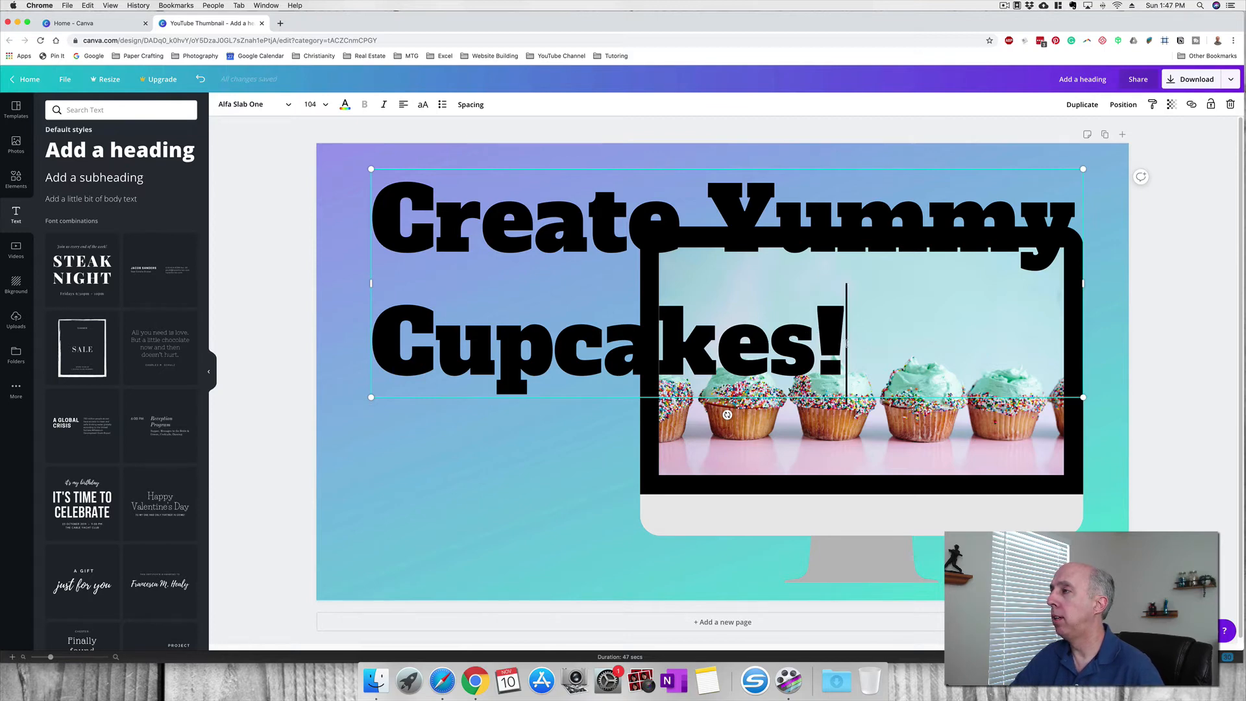
# Centre-align both lines of the "Create Yummy Cupcakes!" heading and deselect it
pyautogui.moveTo(844, 344); pyautogui.dragTo(515, 246)
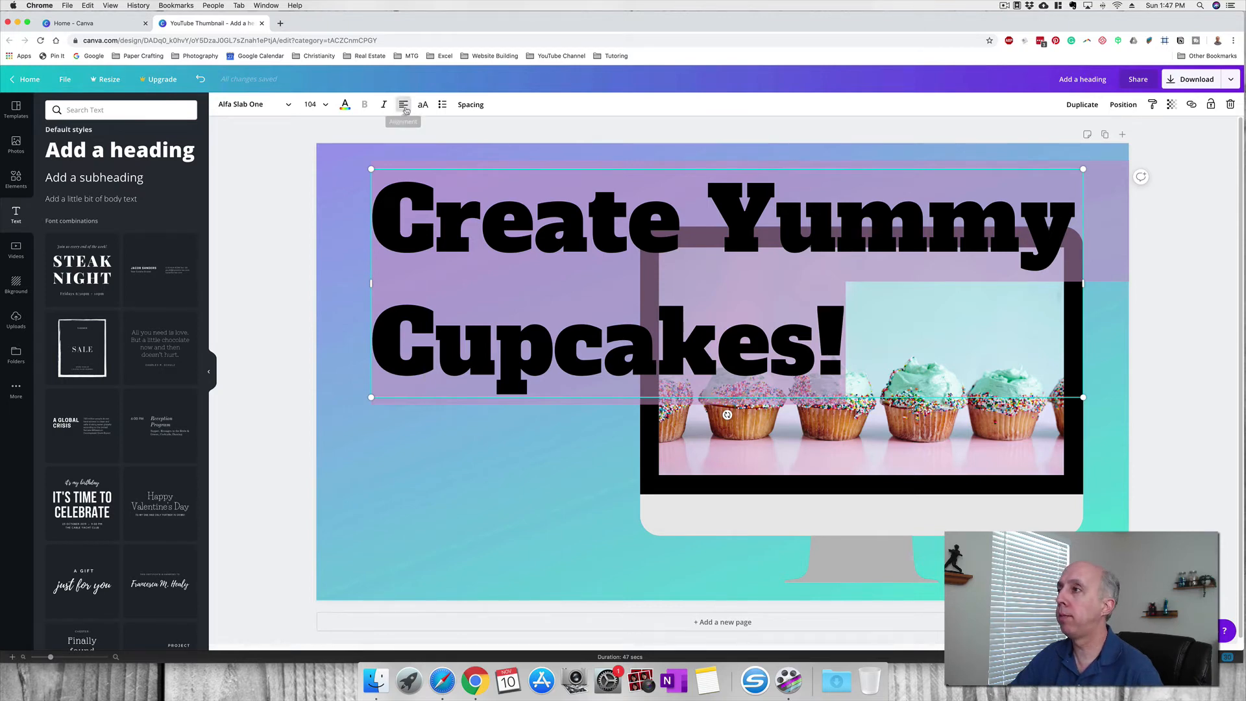
pyautogui.click(404, 104)
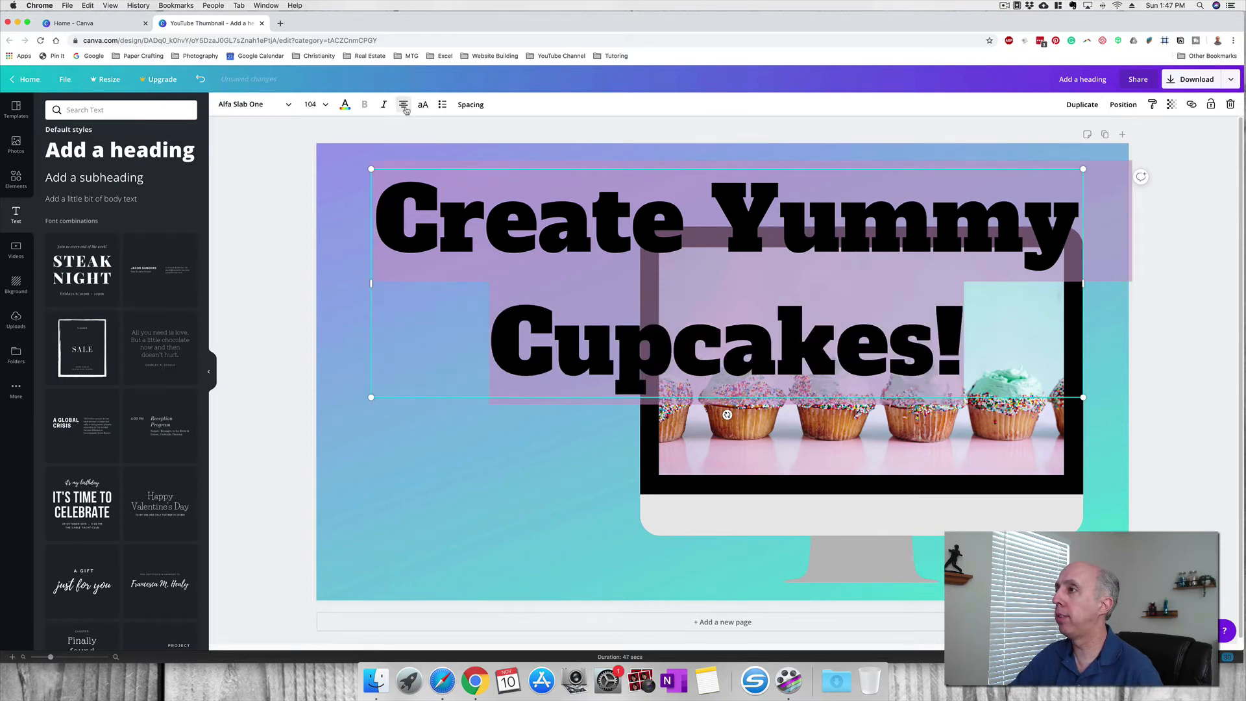
pyautogui.click(467, 409)
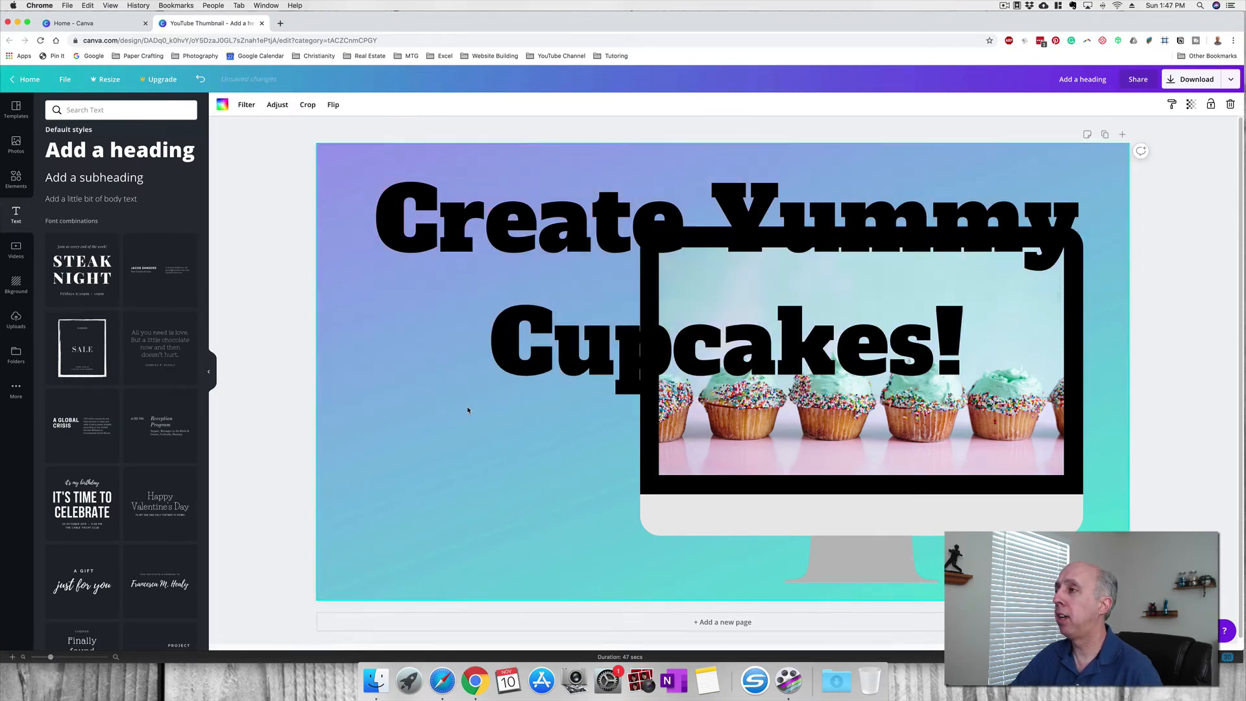
# Try blue as the heading's text colour, then change it to light orange from the default colours
pyautogui.click(588, 231)
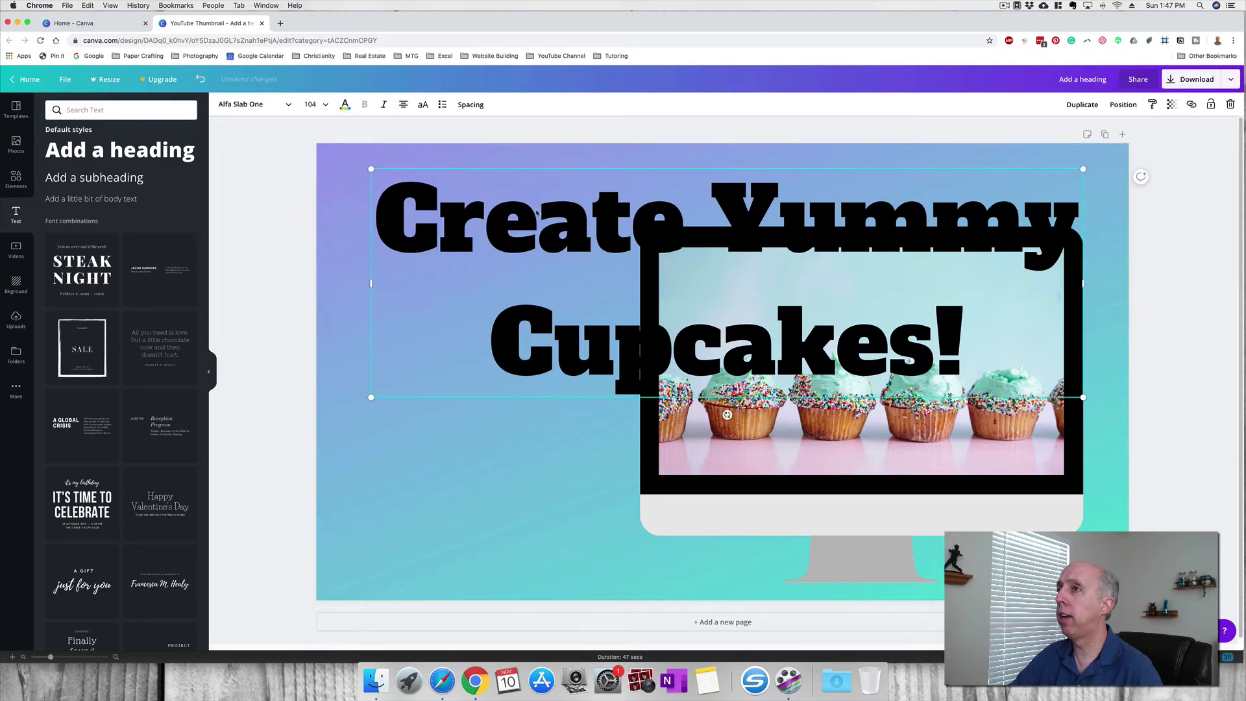
pyautogui.click(345, 105)
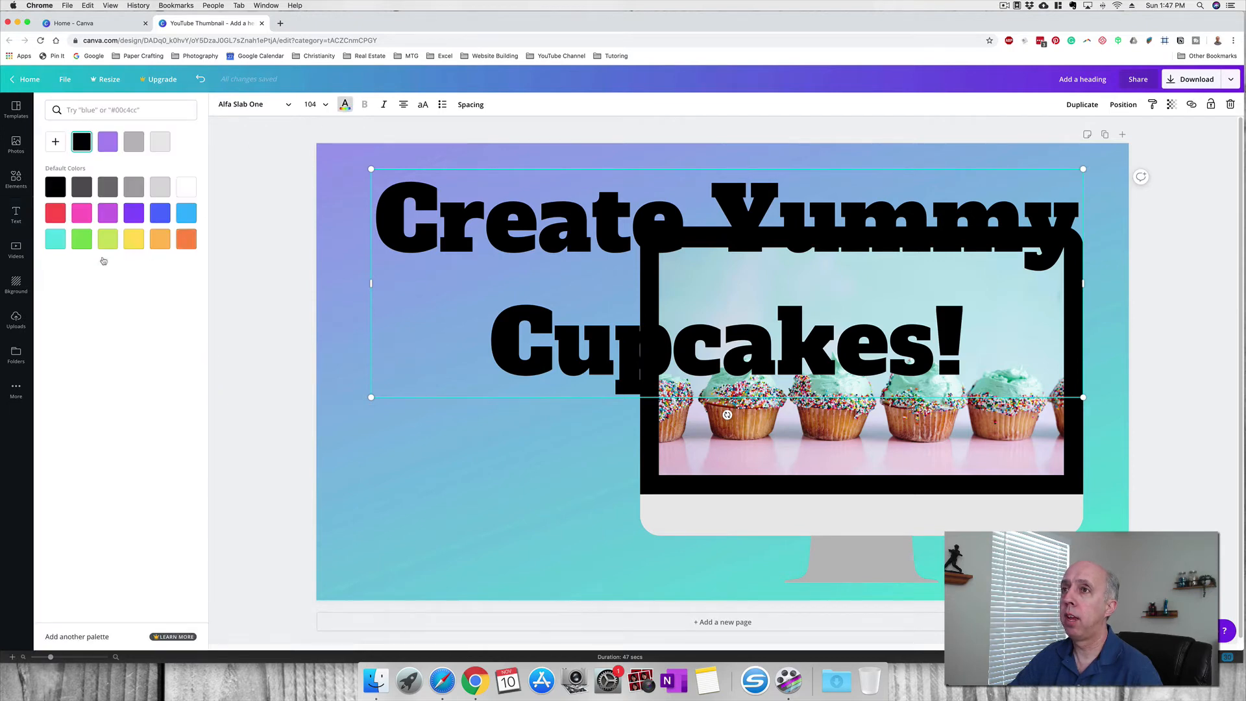
pyautogui.click(158, 214)
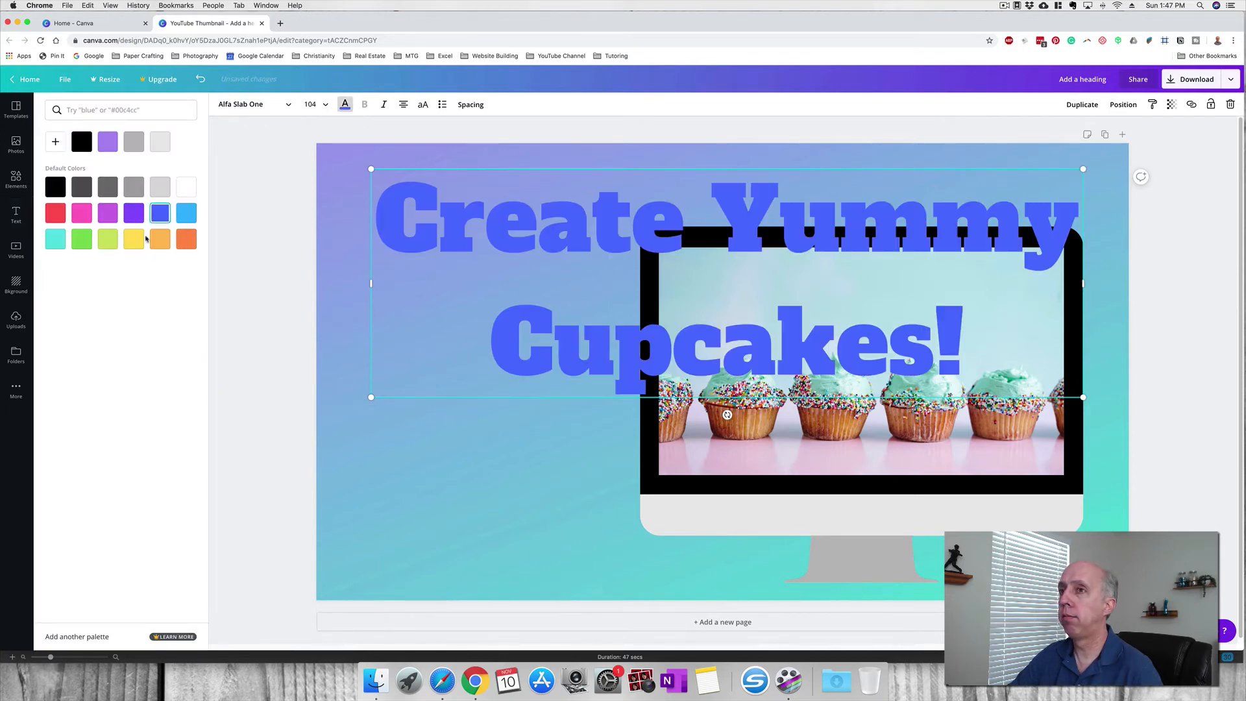
pyautogui.click(156, 241)
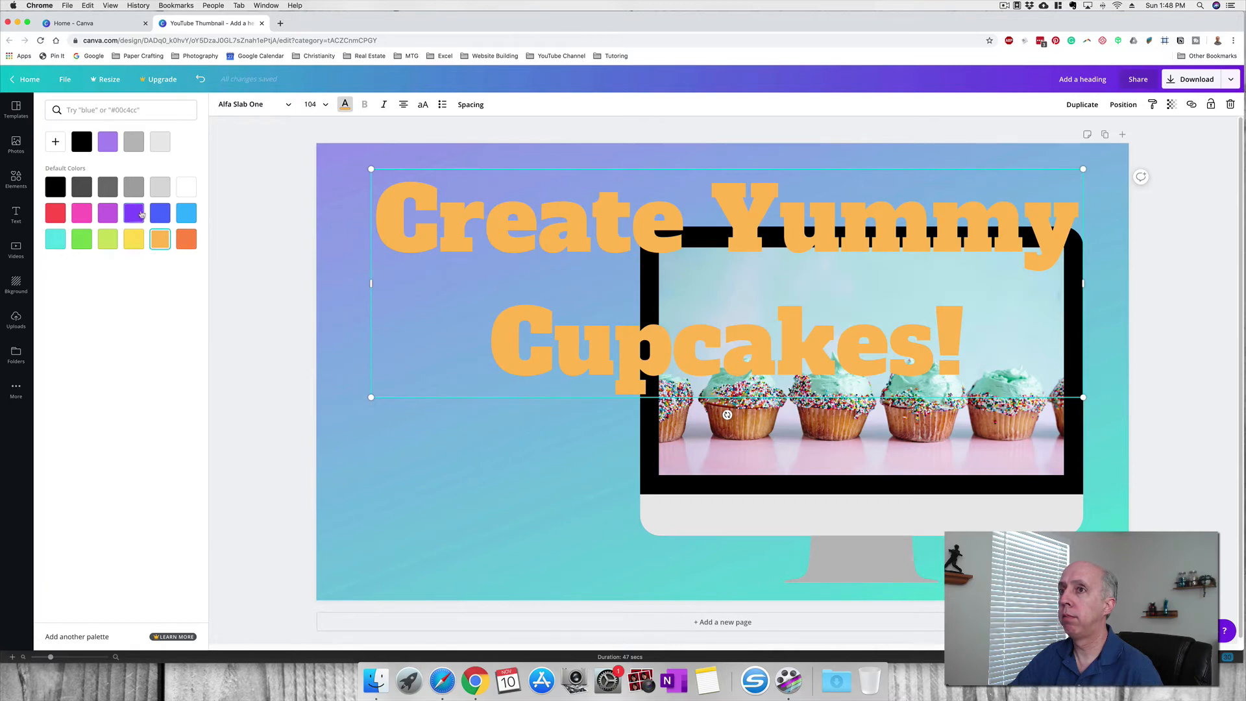
# Try purple and light green as the heading's text colour, then set a custom dark green, #32860e
pyautogui.click(139, 214)
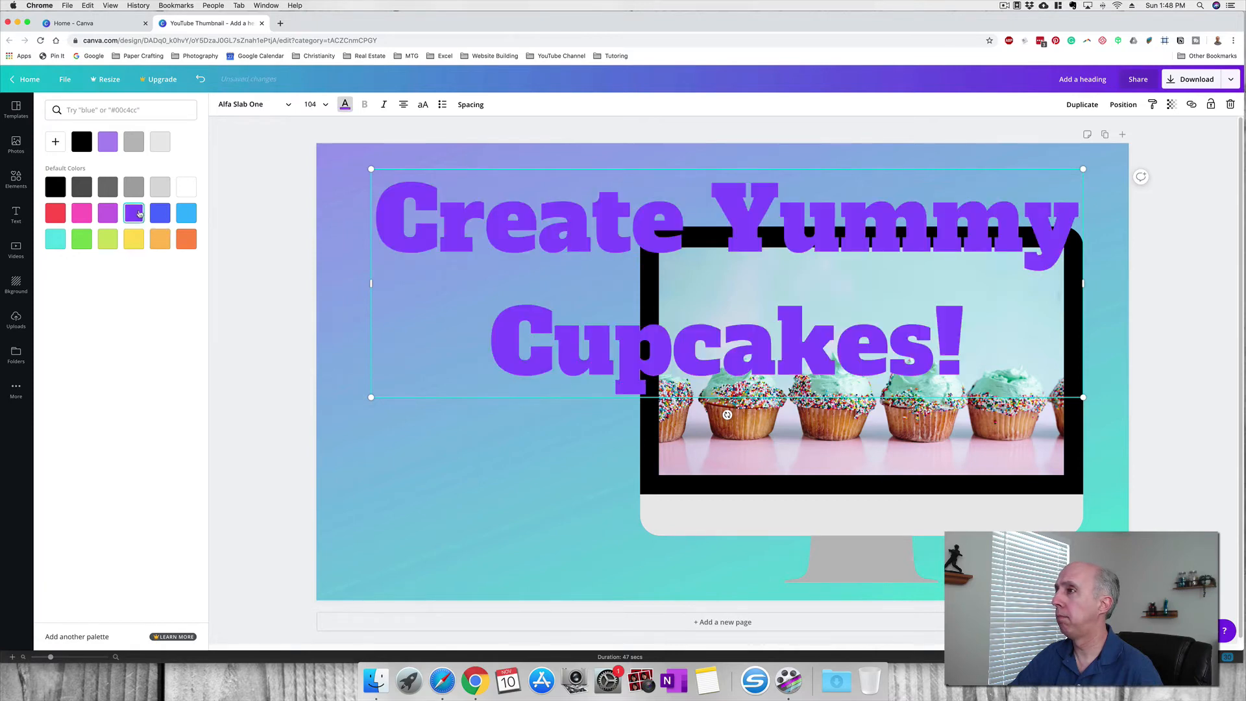
pyautogui.click(83, 241)
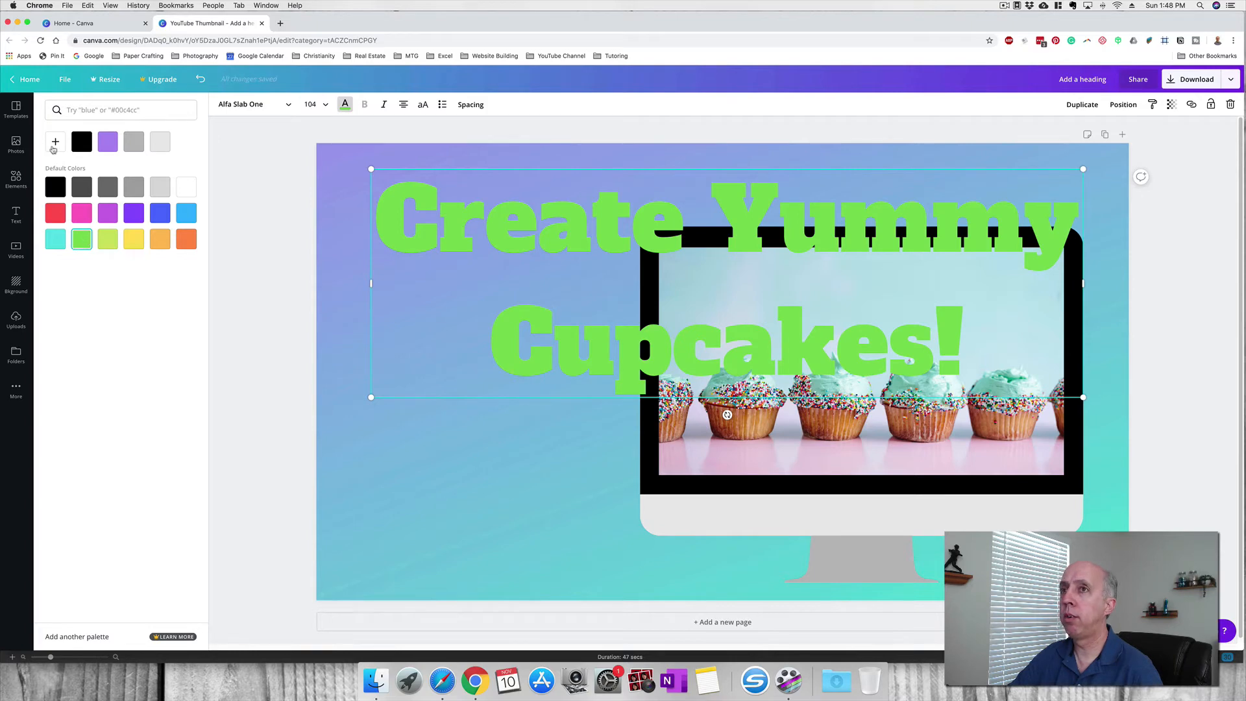
pyautogui.click(54, 147)
pyautogui.moveTo(133, 177); pyautogui.dragTo(169, 188)
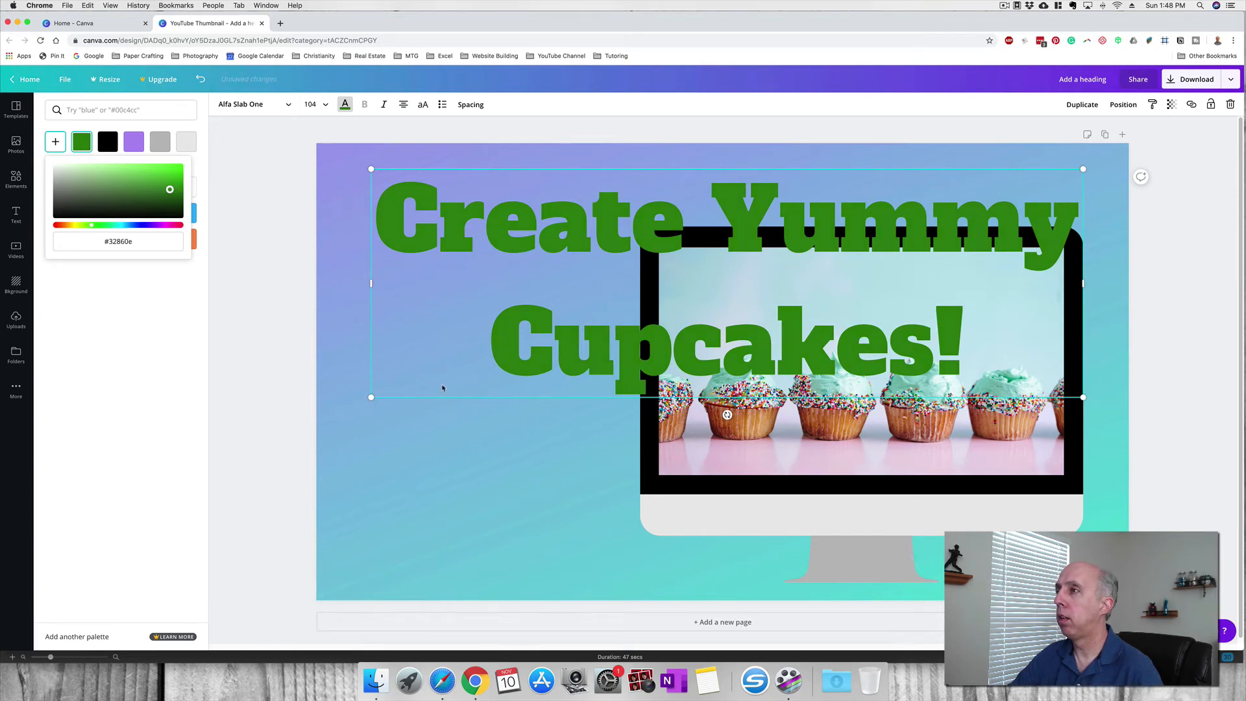
# Set the heading's letter spacing to 2 and its line height to 1.02, then deselect it
pyautogui.click(475, 105)
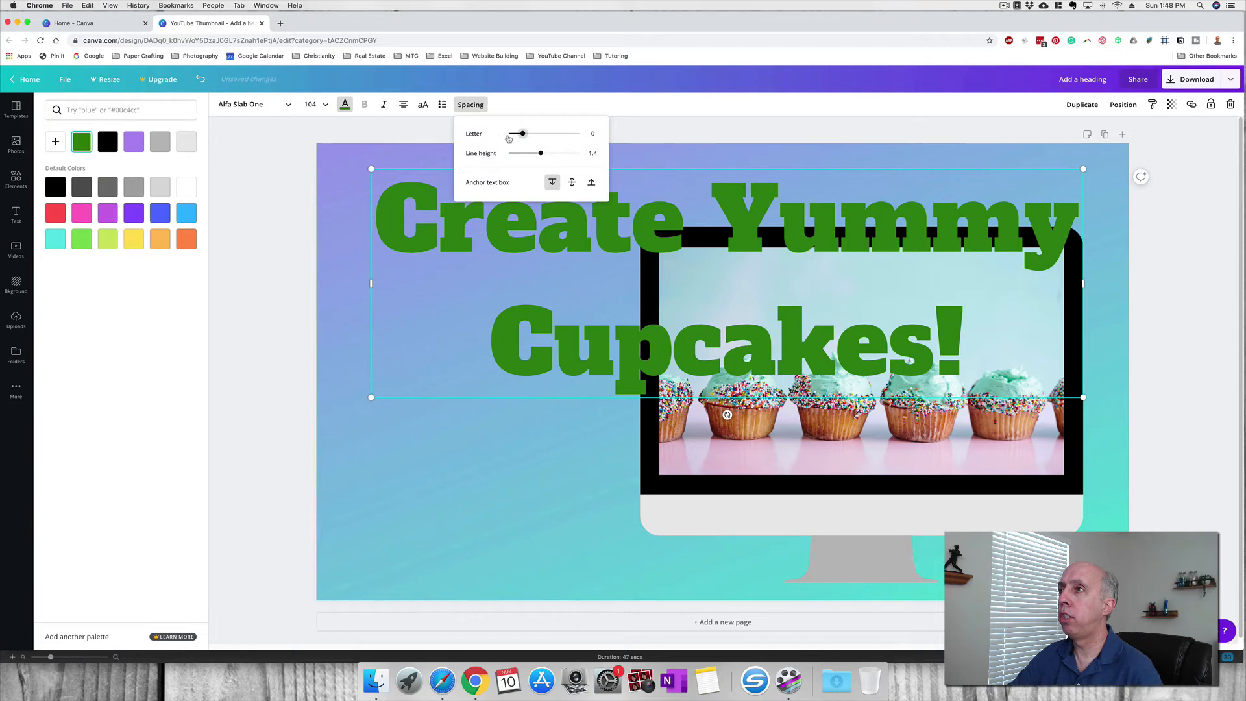
pyautogui.moveTo(524, 136)
pyautogui.mouseDown()
pyautogui.moveTo(558, 153)
pyautogui.moveTo(516, 152)
pyautogui.moveTo(526, 152)
pyautogui.mouseUp()
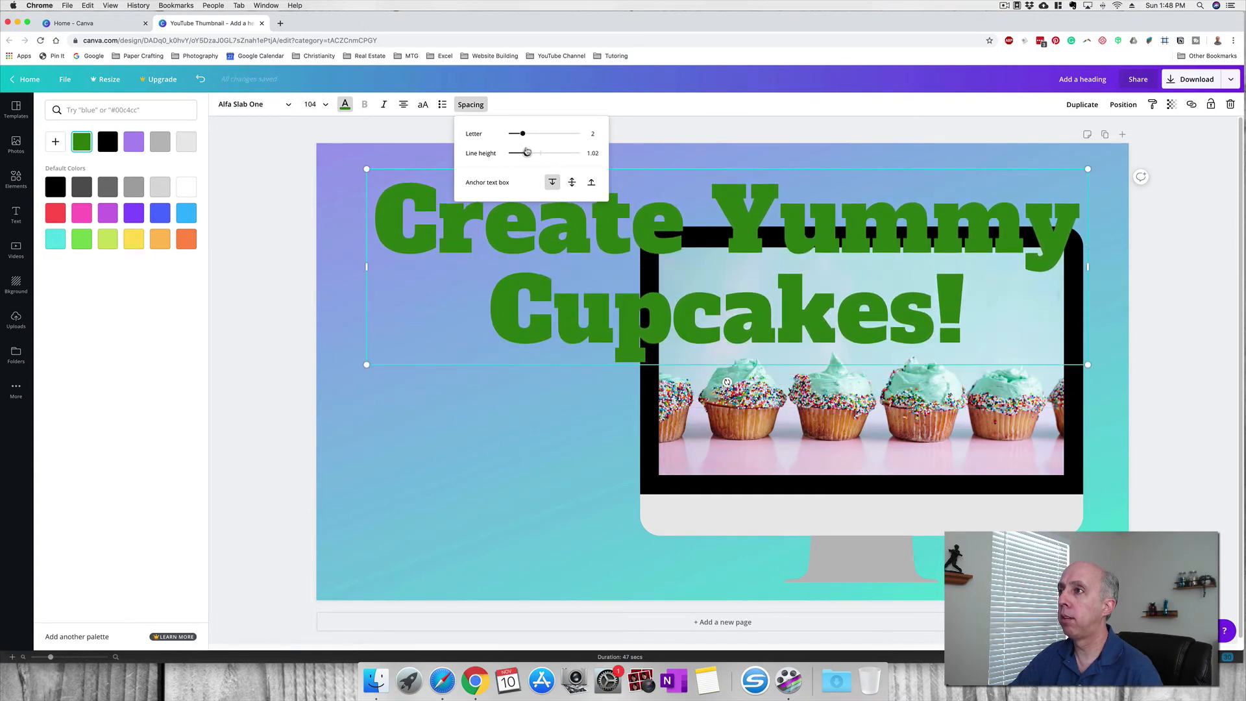
pyautogui.click(451, 395)
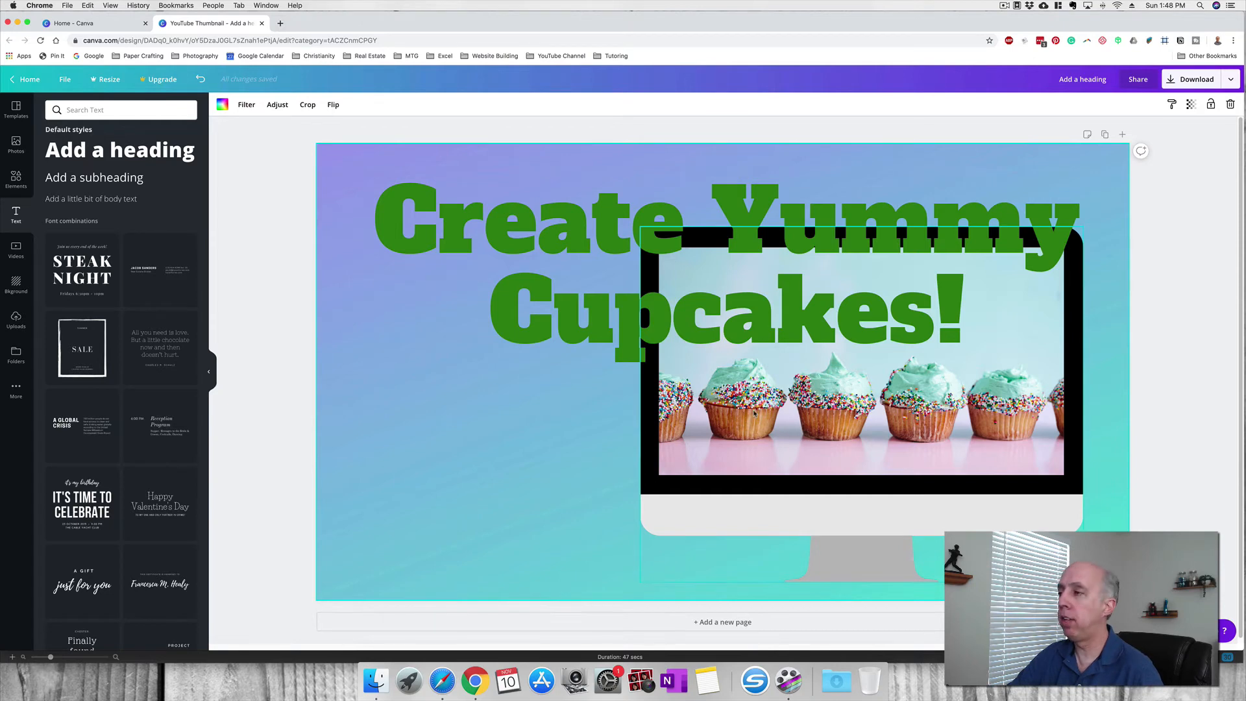
# Bring the monitor frame forward in front of the heading and deselect it
pyautogui.click(740, 513)
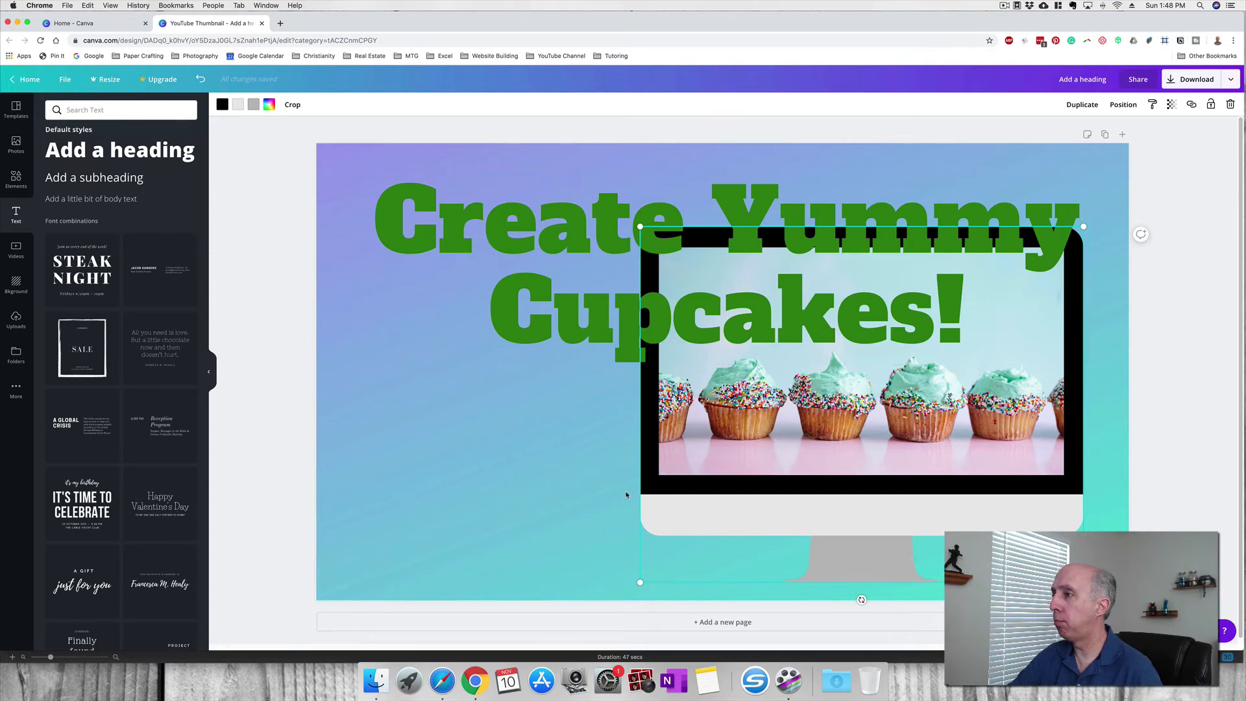
pyautogui.click(1125, 105)
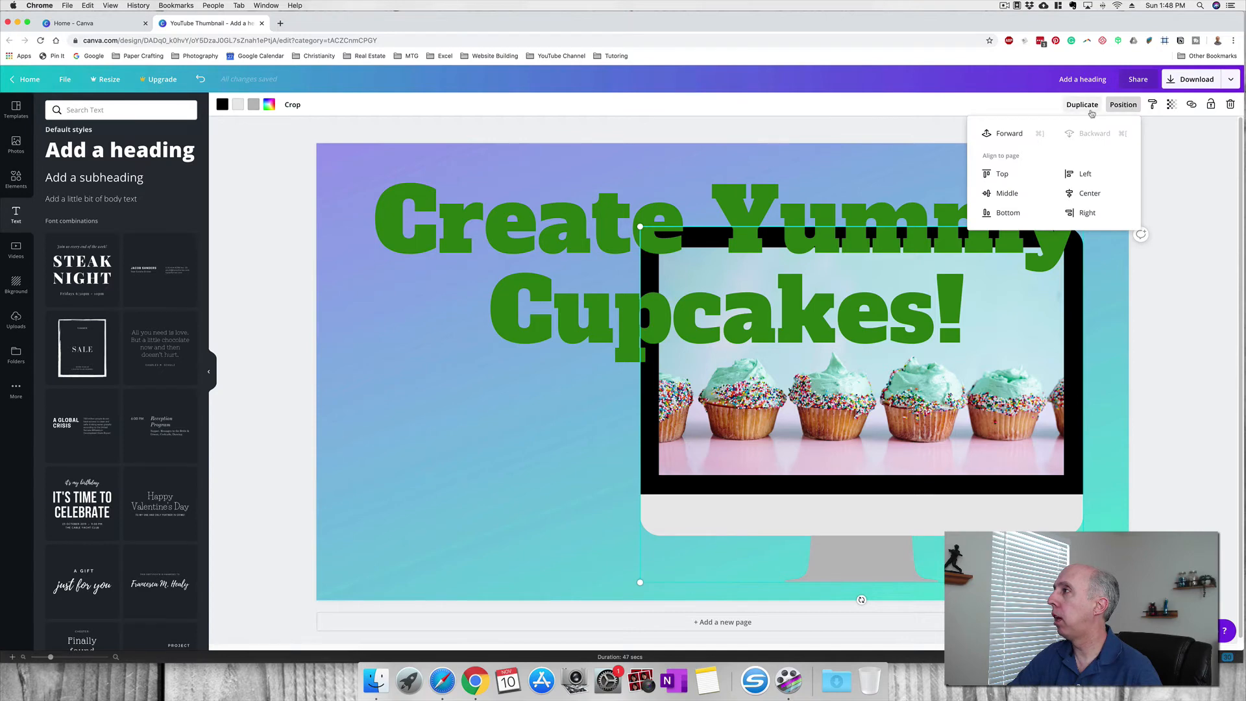
pyautogui.click(1008, 135)
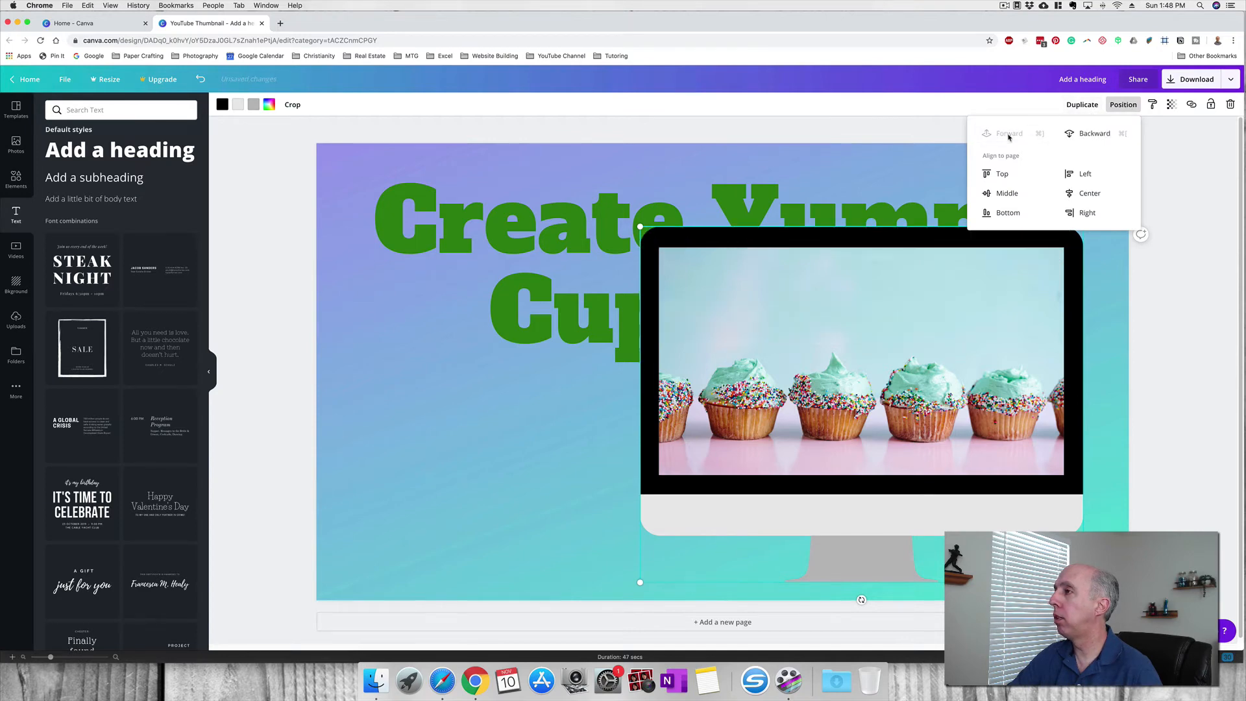
pyautogui.click(572, 426)
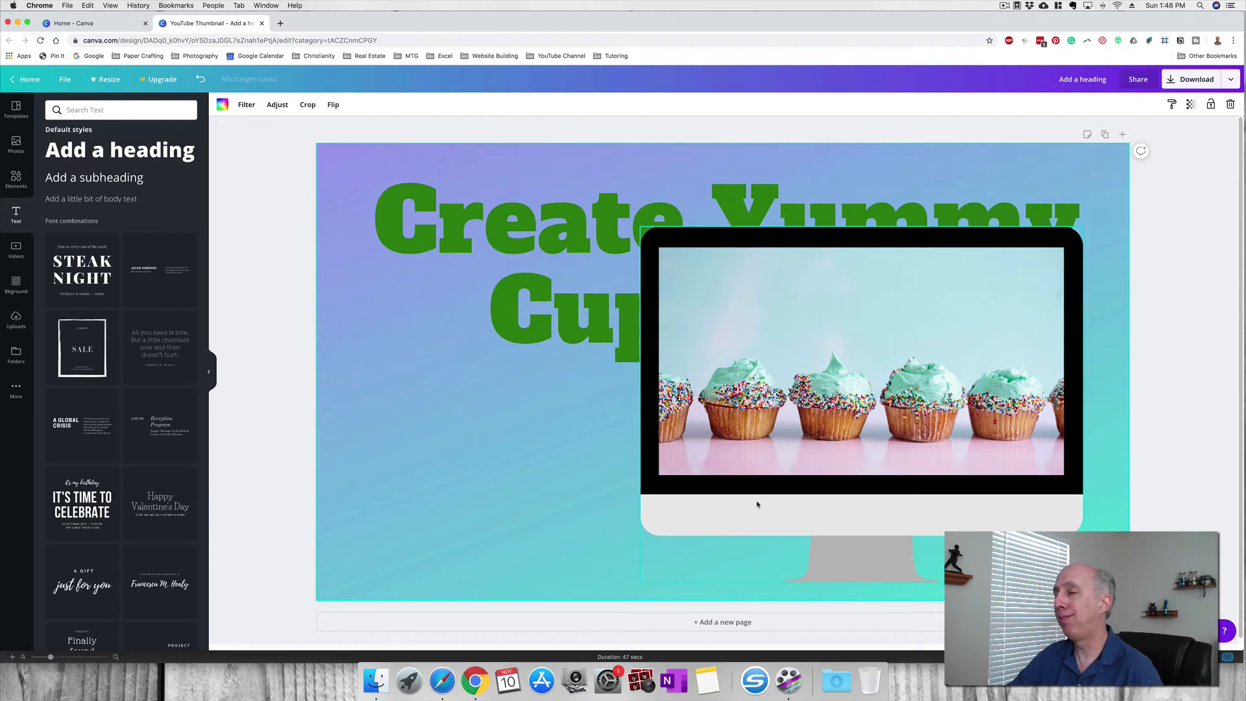
# Bring the heading forward so it sits in front of the monitor frame
pyautogui.click(582, 222)
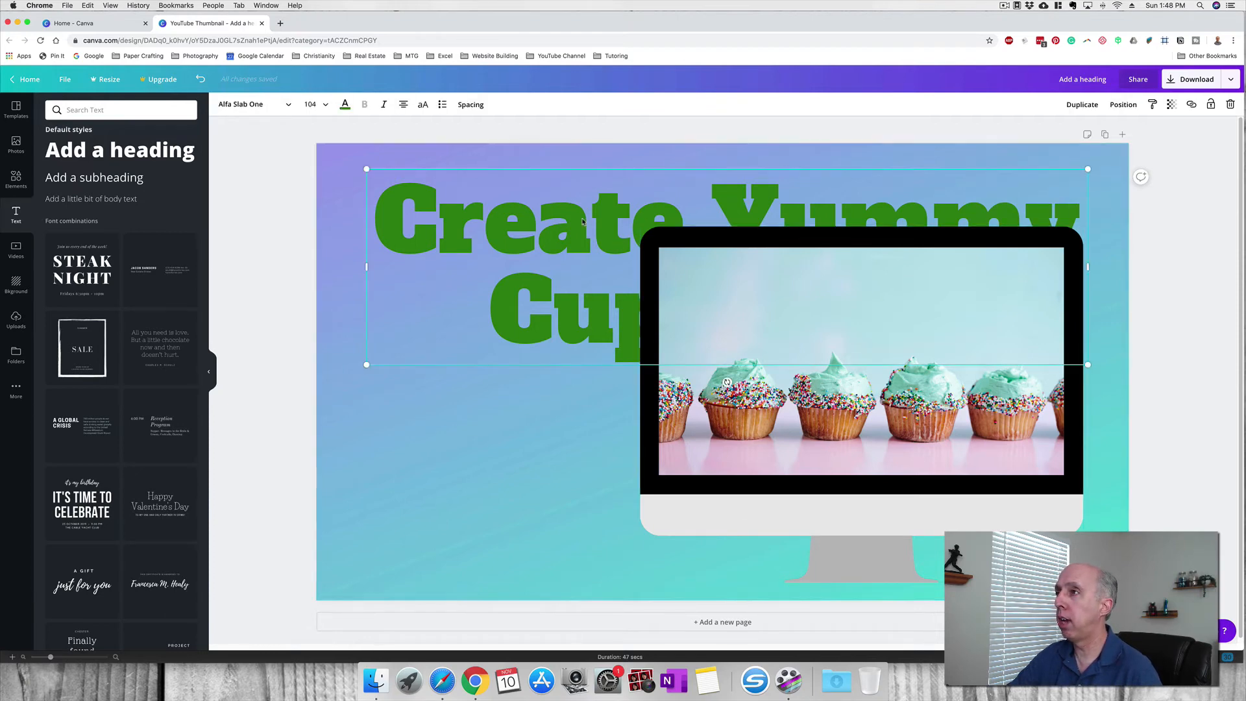
pyautogui.click(1123, 105)
pyautogui.click(1010, 134)
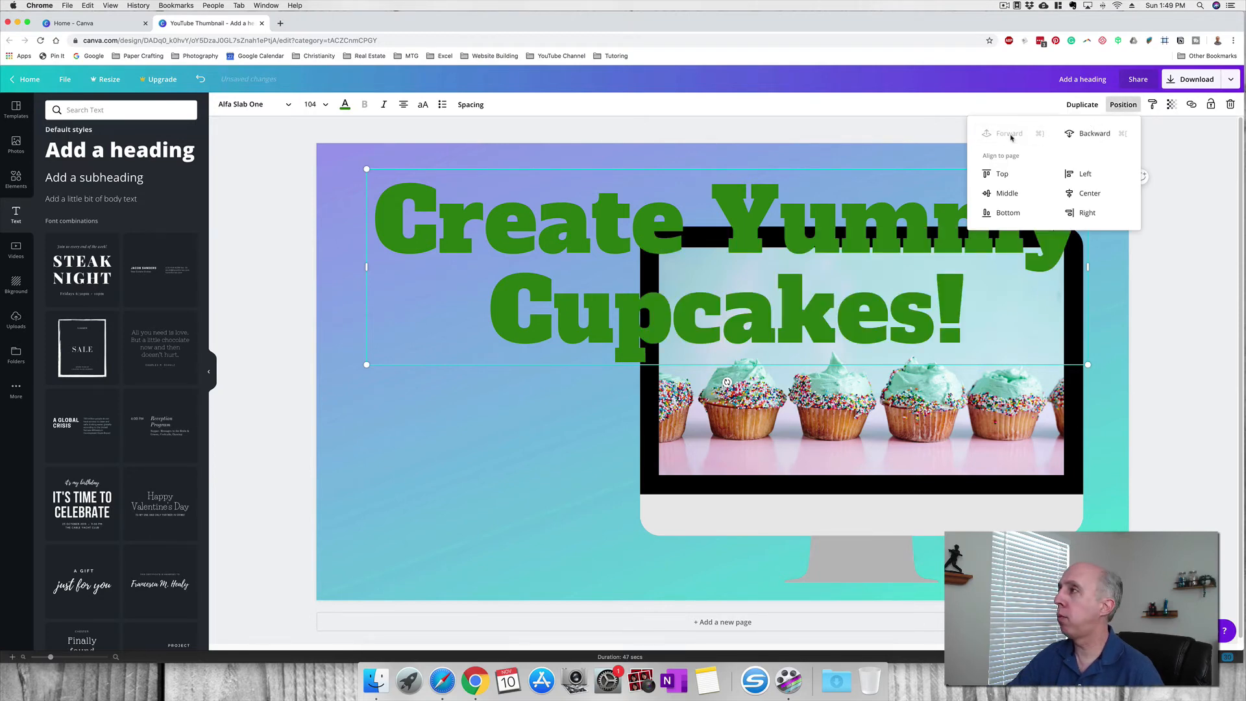
# Try aligning the heading to the page's top, middle, bottom and right edge
pyautogui.click(1000, 175)
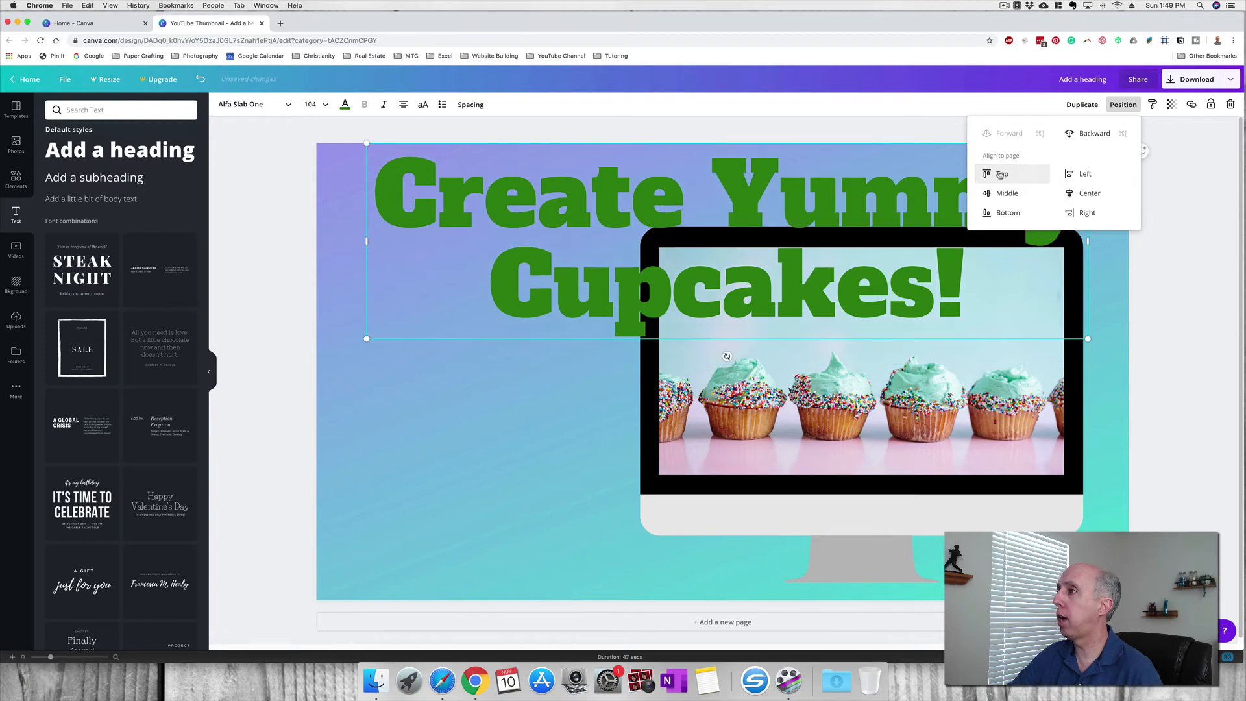
pyautogui.click(1003, 194)
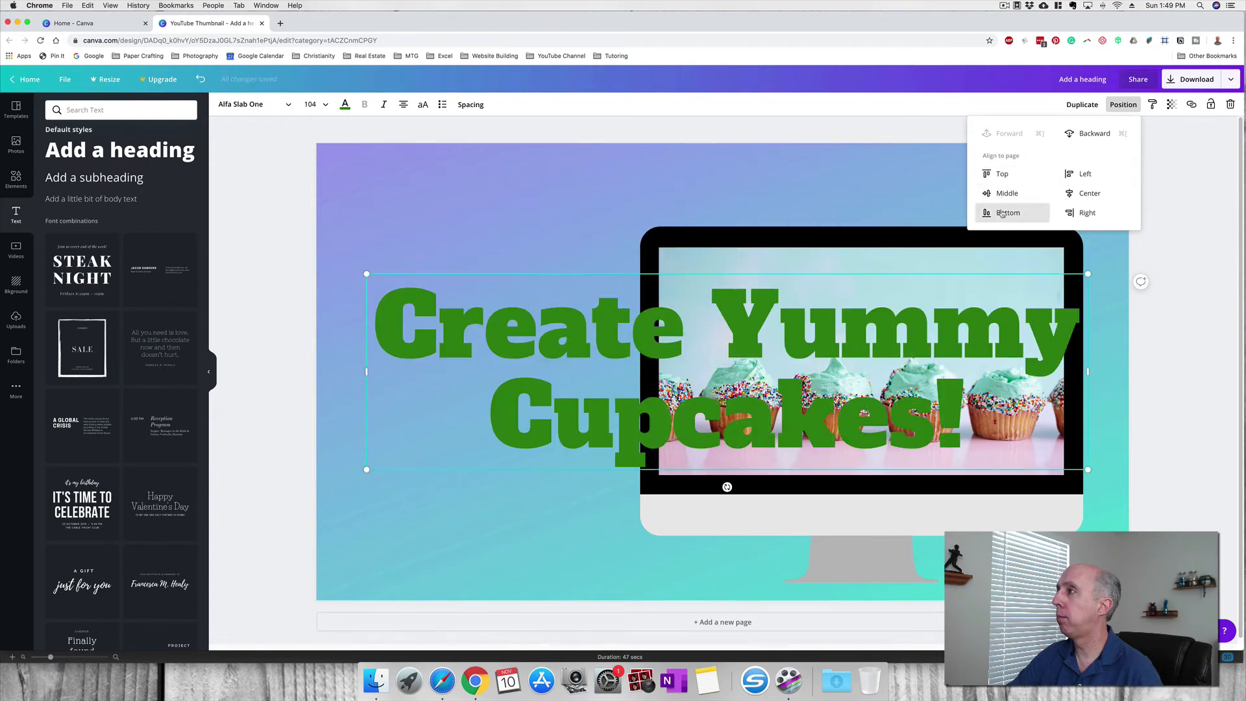
pyautogui.click(1002, 213)
pyautogui.click(1085, 214)
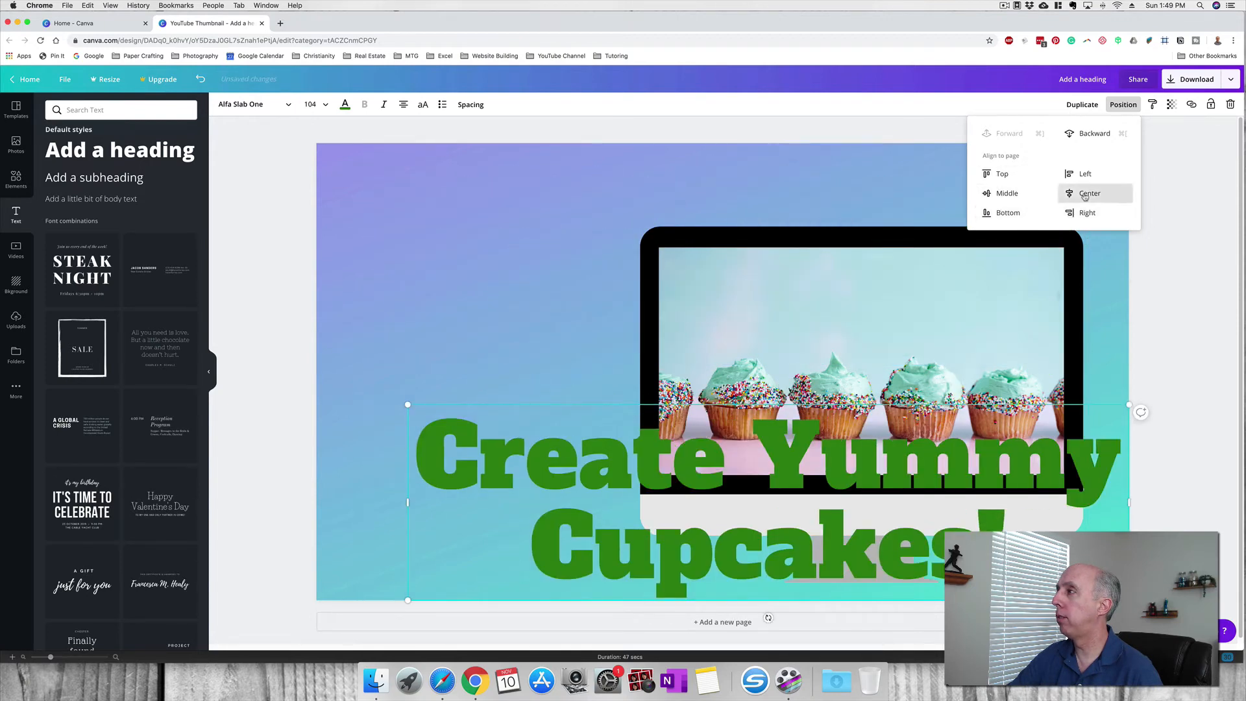
# Centre the heading horizontally, align it to the top of the page, and move it slightly down from the edge
pyautogui.click(1085, 196)
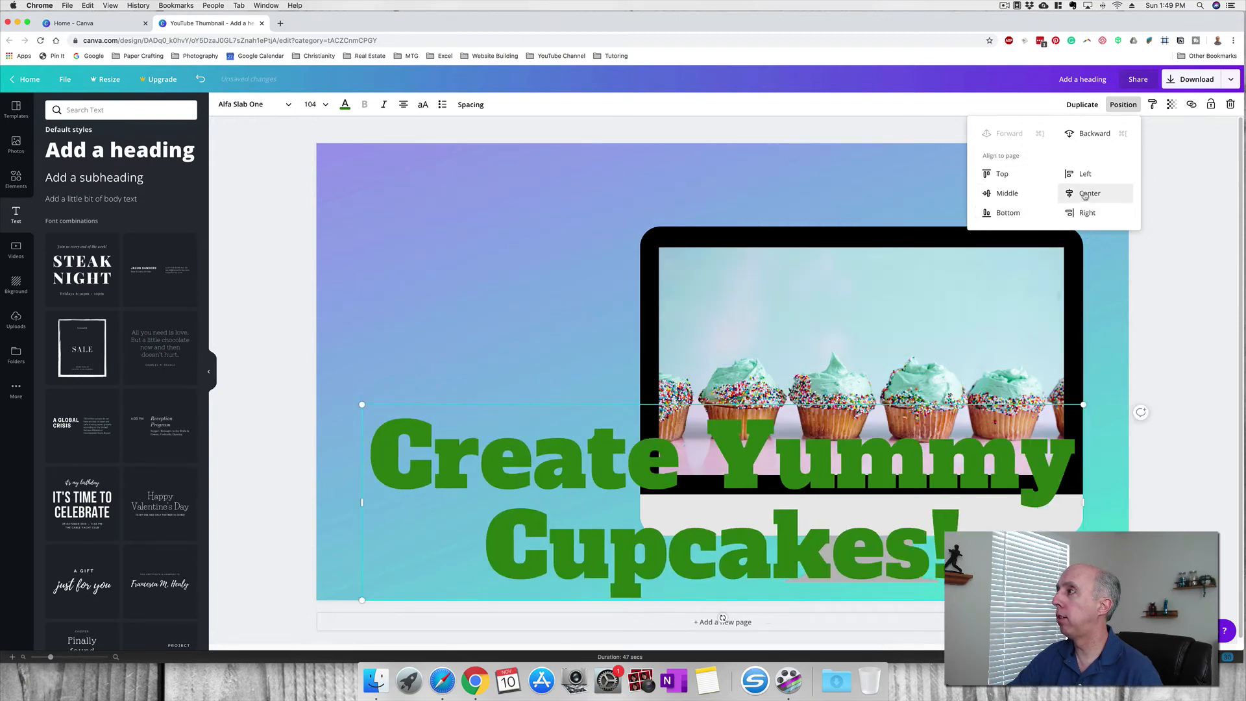
pyautogui.click(1016, 196)
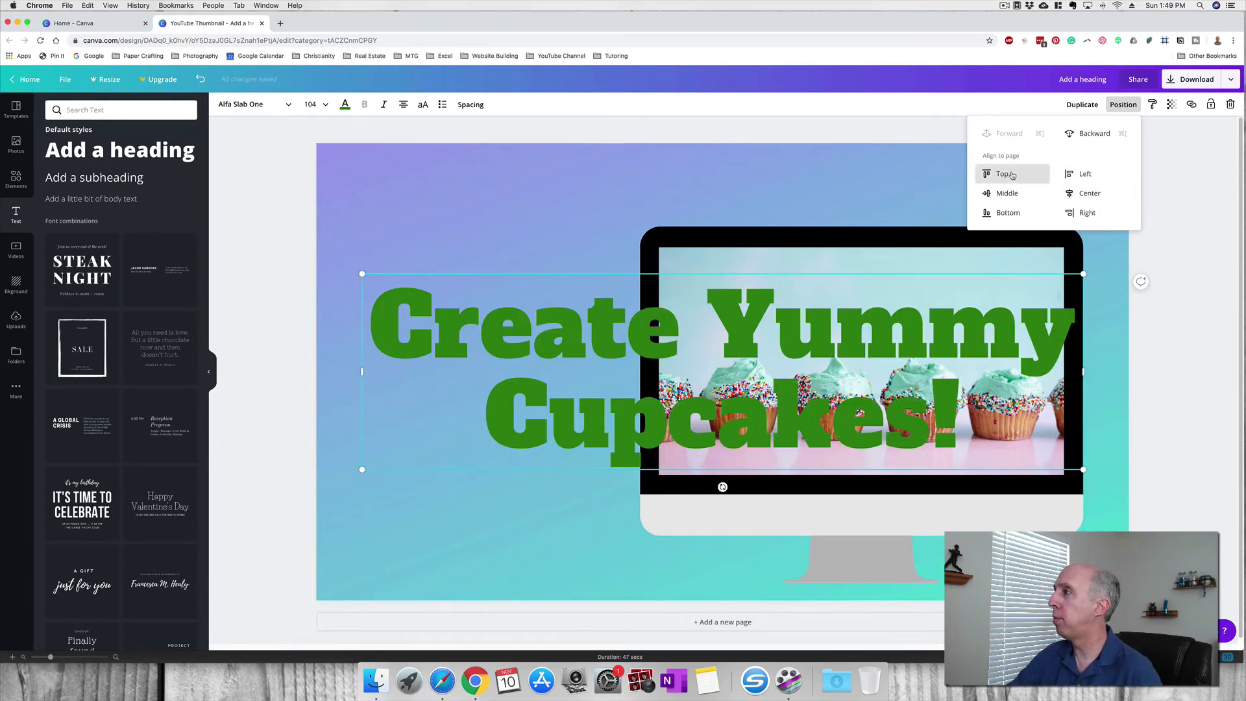
pyautogui.click(1012, 174)
pyautogui.click(544, 398)
pyautogui.moveTo(604, 223); pyautogui.dragTo(598, 244)
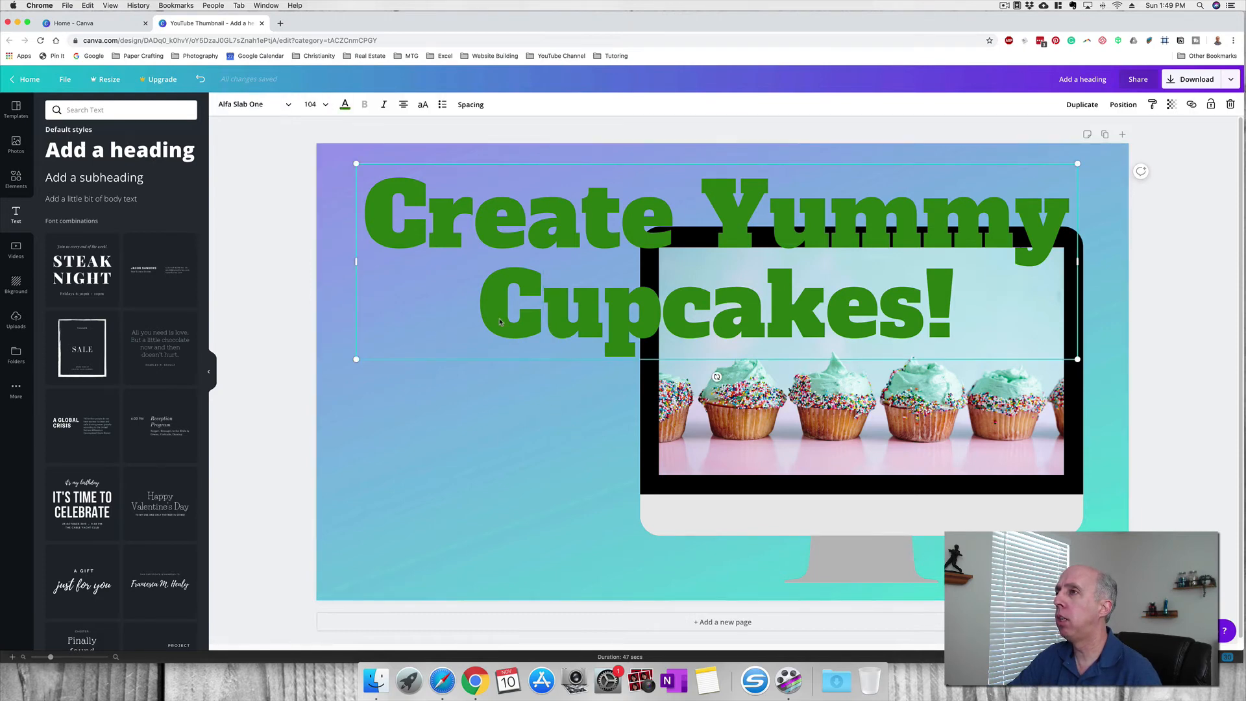
# Duplicate the green heading, place the copy lower on the page and colour it white
pyautogui.click(1081, 104)
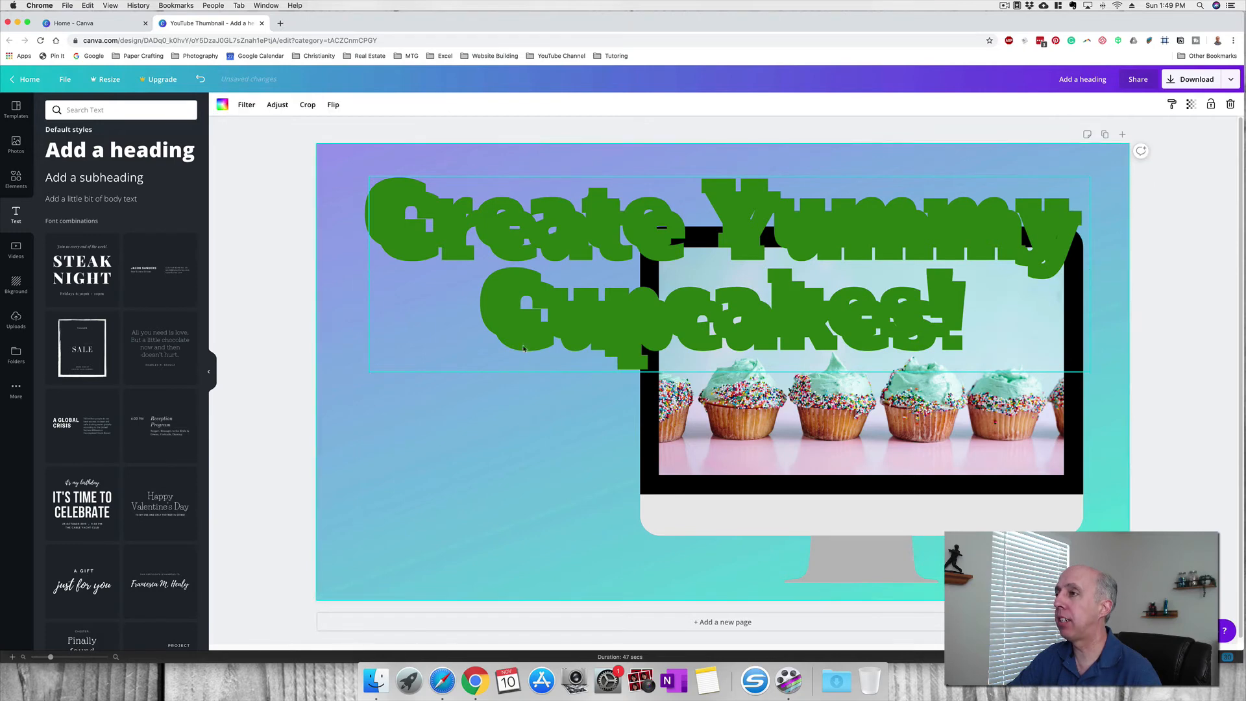
pyautogui.moveTo(526, 347); pyautogui.dragTo(521, 458)
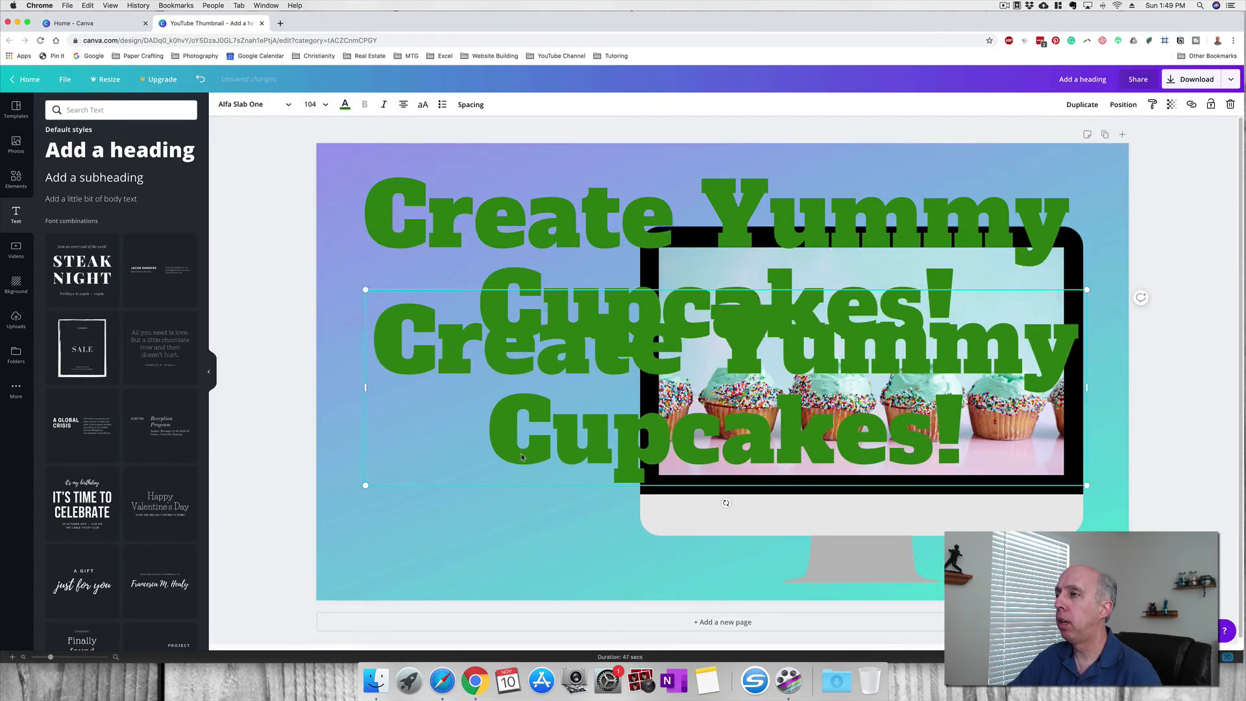
pyautogui.click(346, 105)
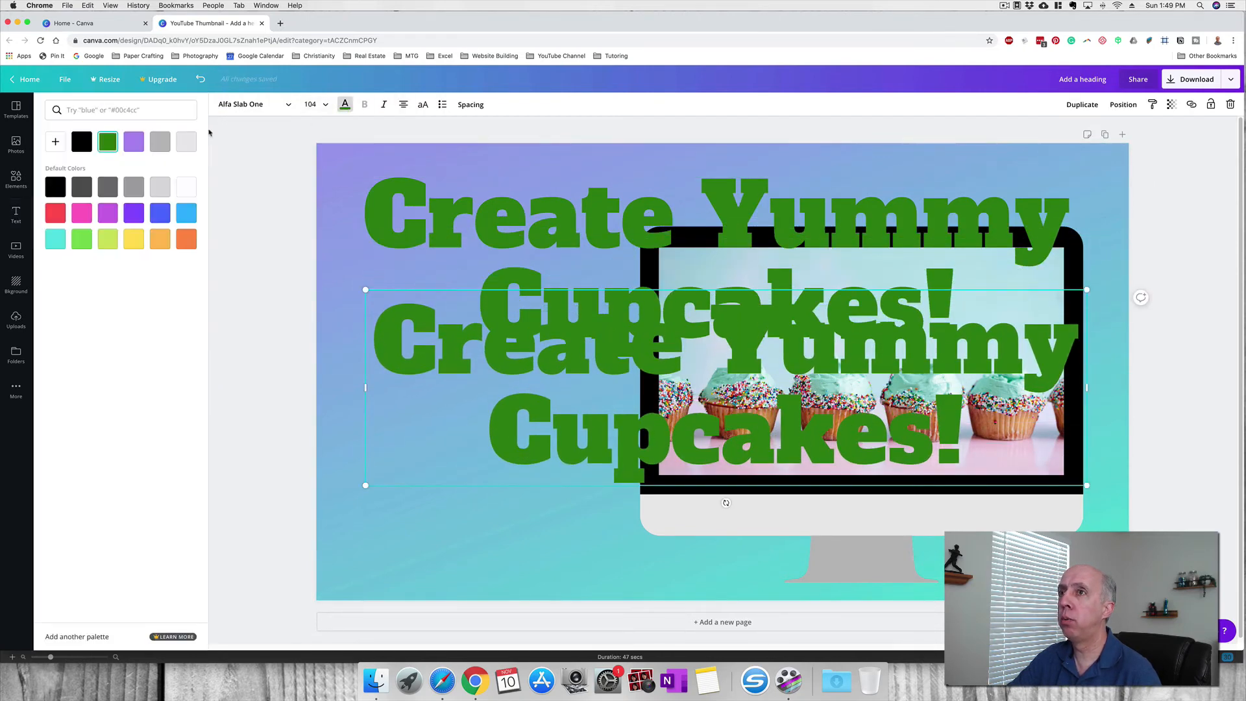
pyautogui.click(192, 186)
pyautogui.click(499, 504)
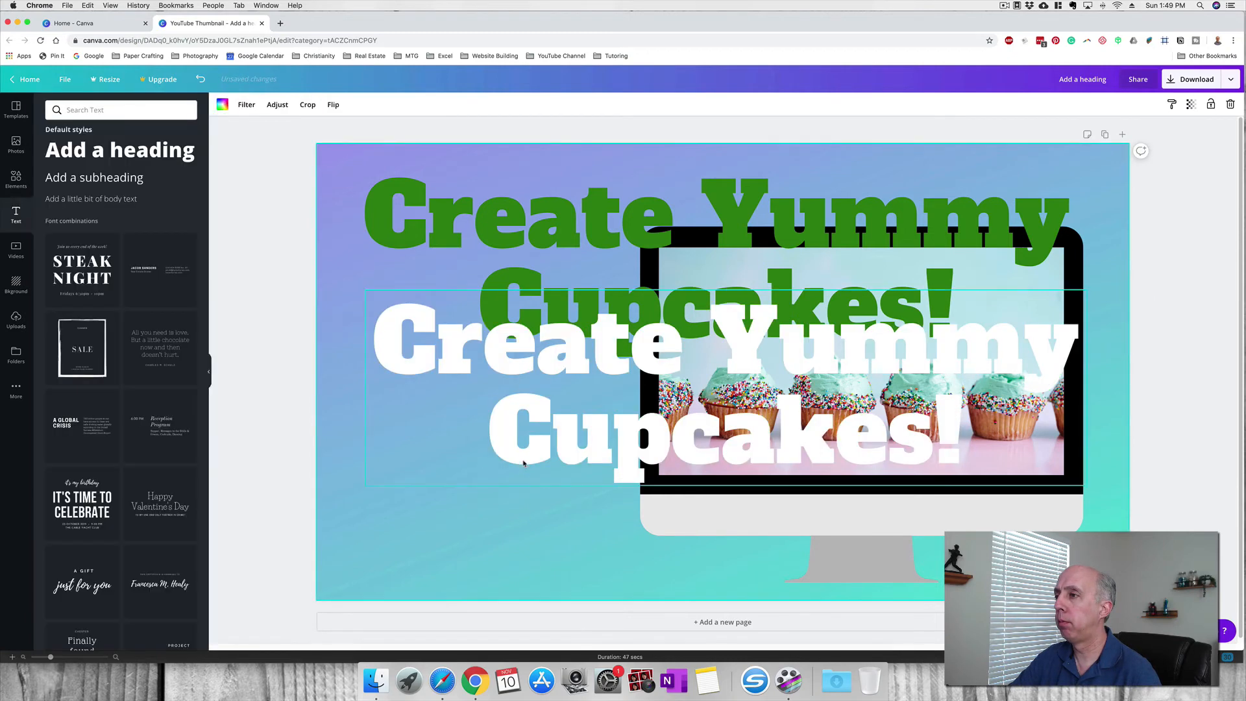
# Lay the white heading over the green one with a slight offset as a shadow effect, nudging it two steps left
pyautogui.moveTo(523, 459); pyautogui.dragTo(520, 336)
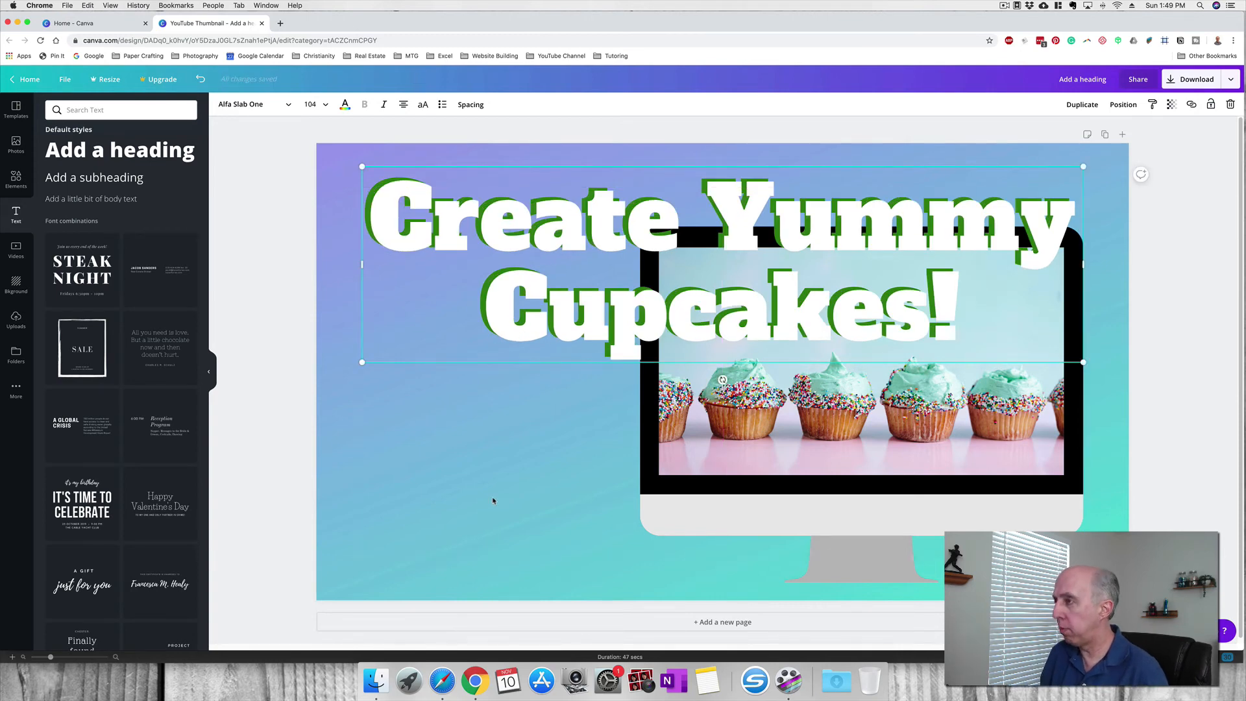
pyautogui.press('Left')
pyautogui.press('Left')
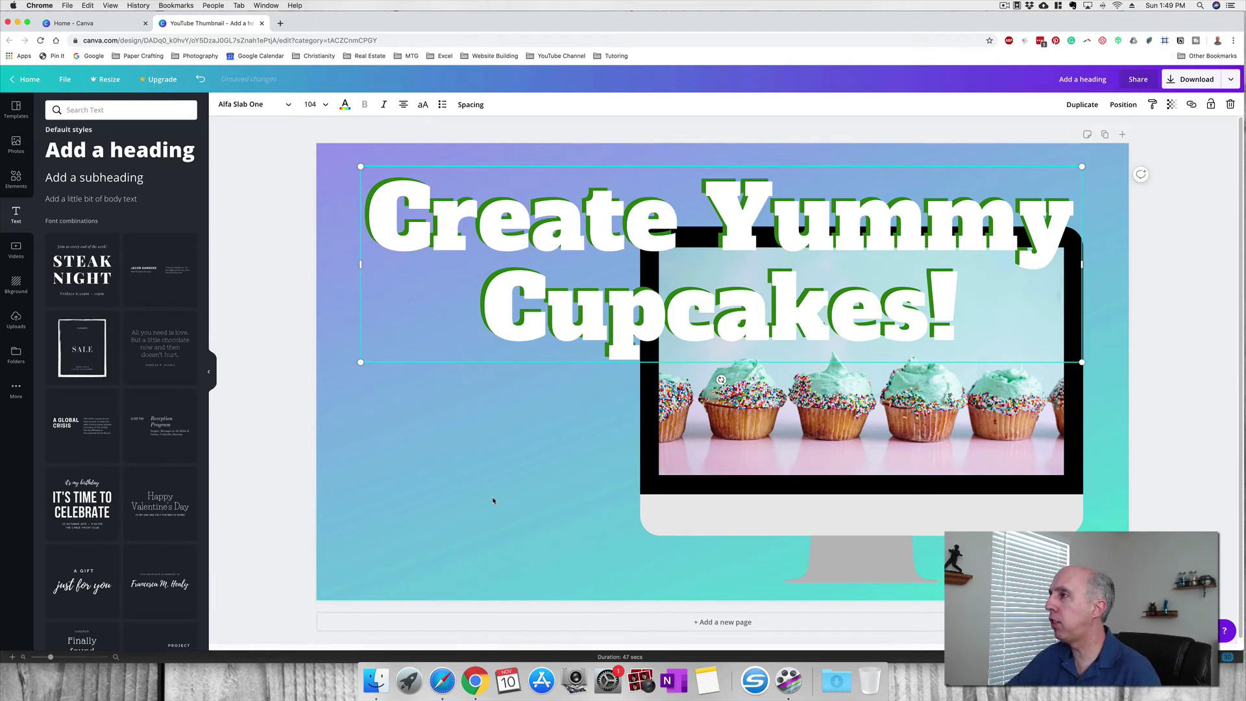
pyautogui.click(522, 470)
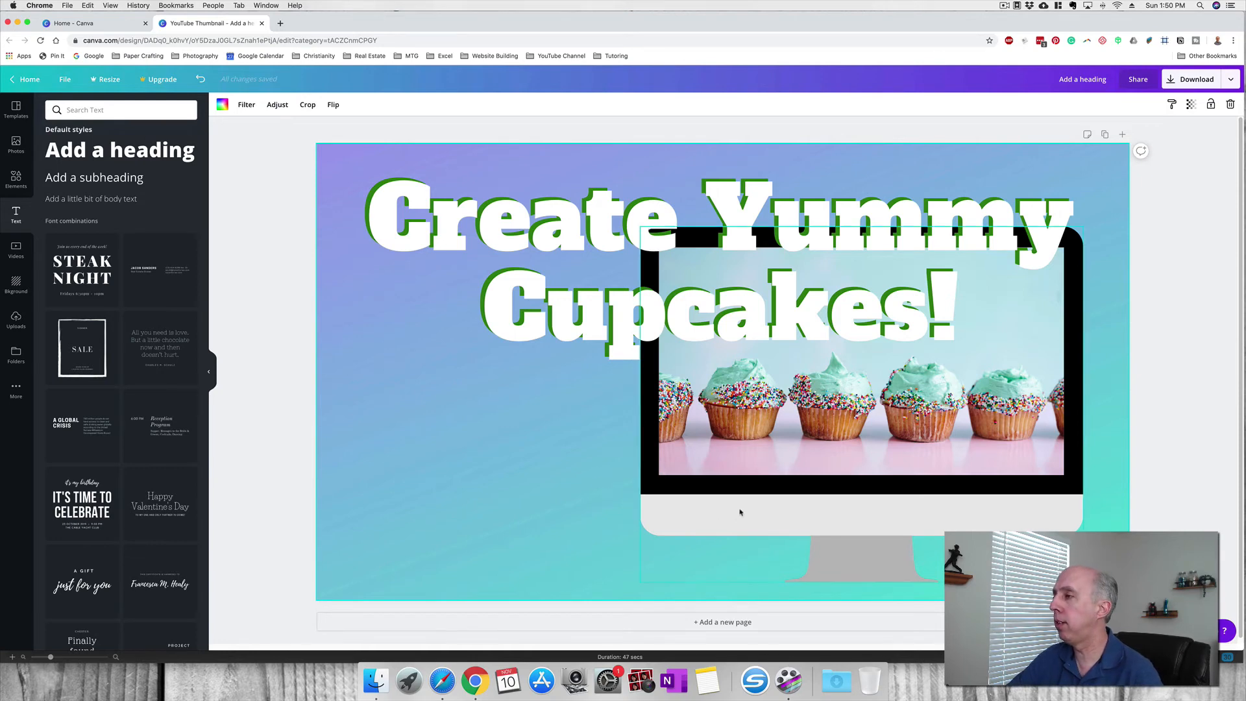
# Make the monitor frame with the cupcake photo slightly transparent and deselect it
pyautogui.click(767, 520)
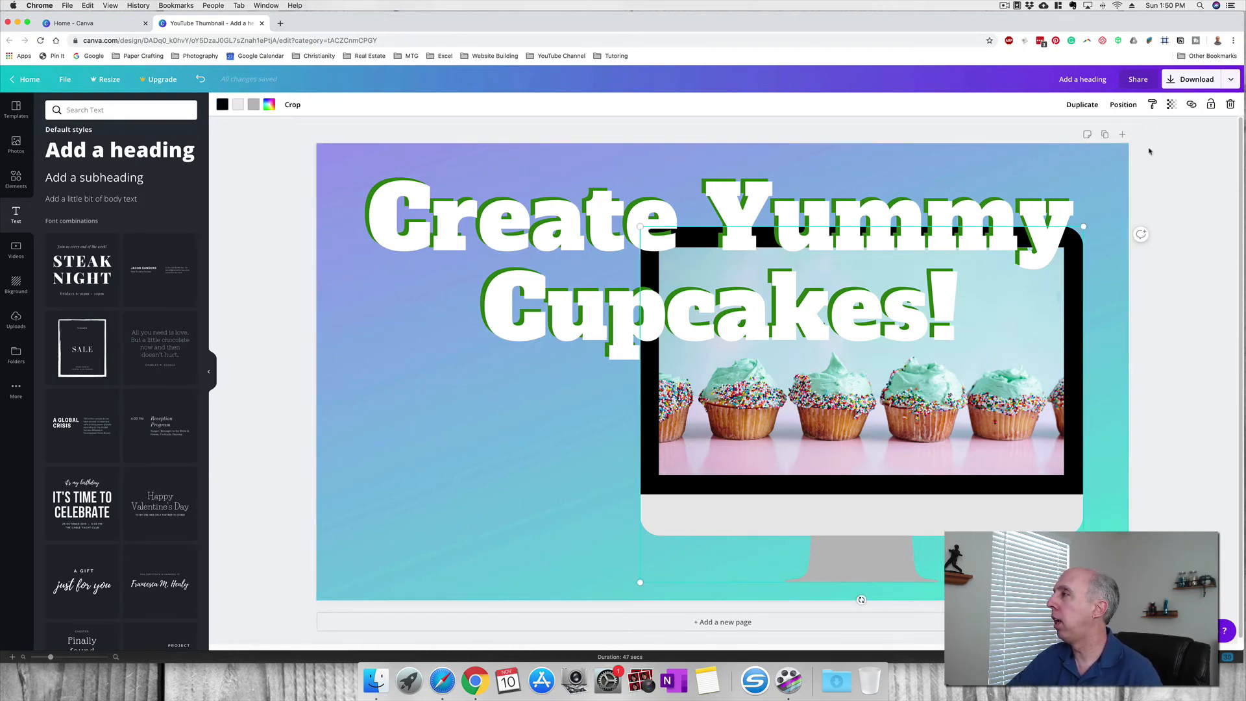
pyautogui.click(1172, 106)
pyautogui.moveTo(1150, 130); pyautogui.dragTo(1126, 131)
pyautogui.click(448, 481)
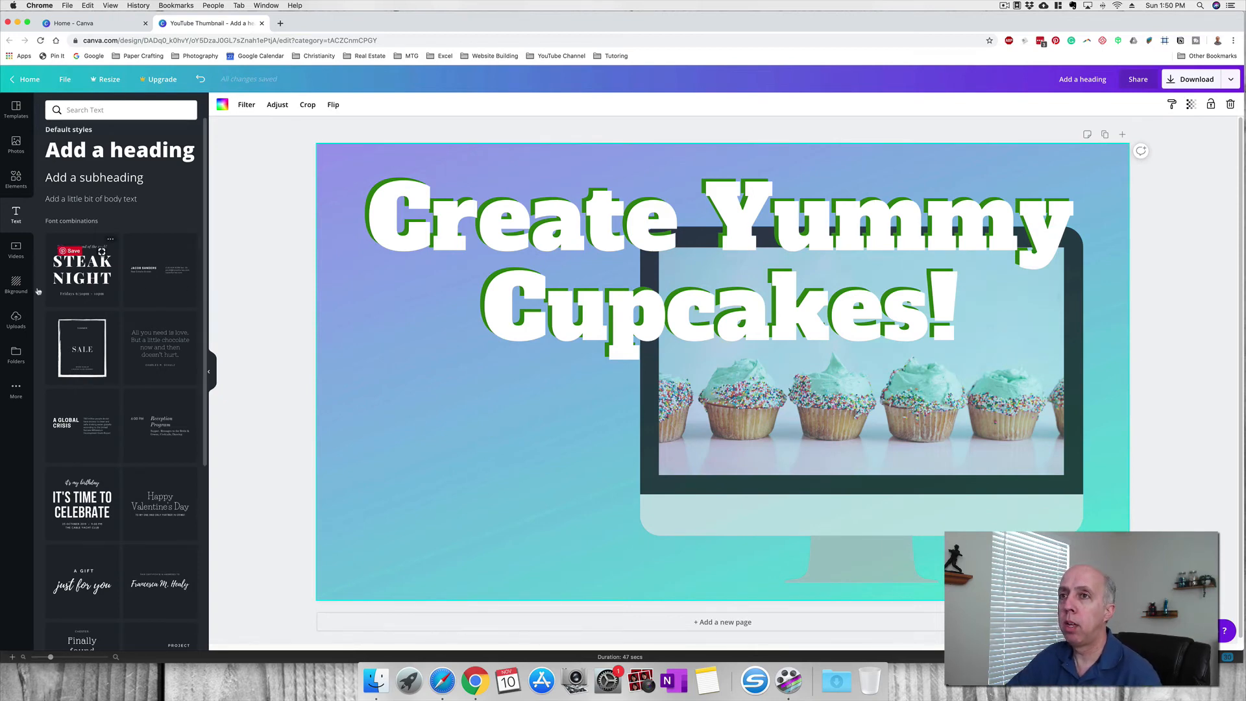
# Clear the "Frames" search in the elements library and browse its categories, such as stickers, shapes, illustrations and icons
pyautogui.click(17, 183)
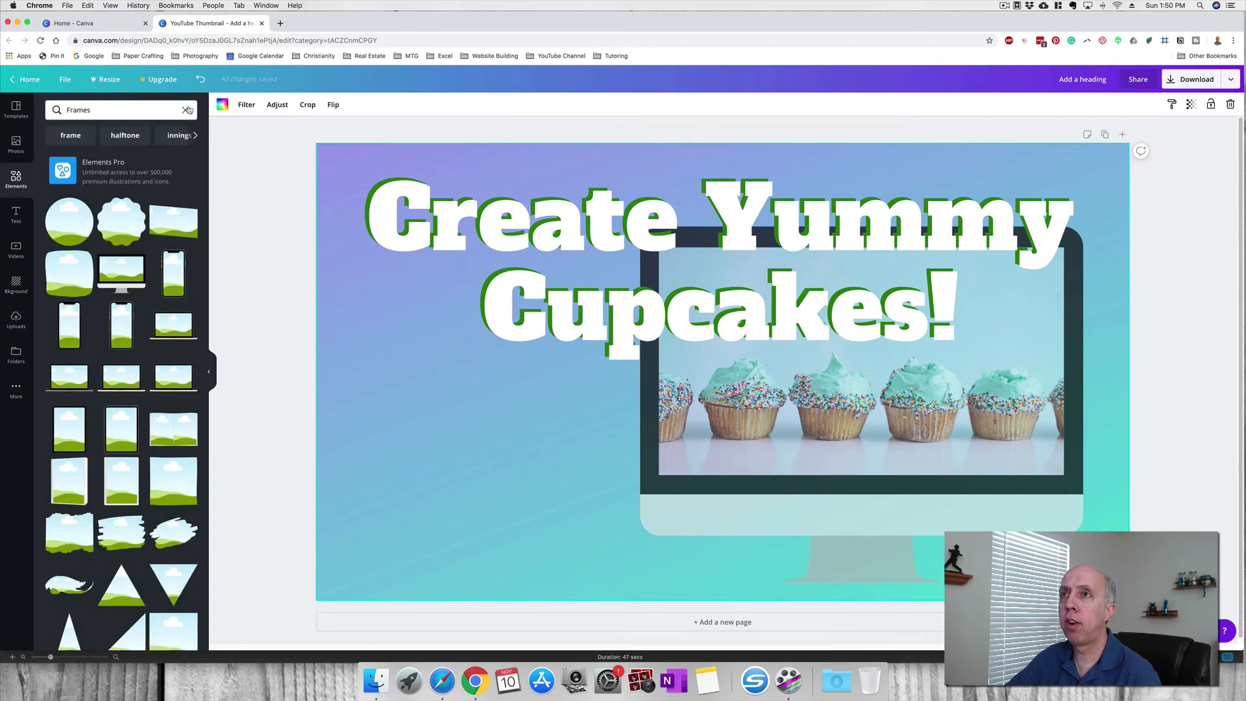
pyautogui.click(187, 109)
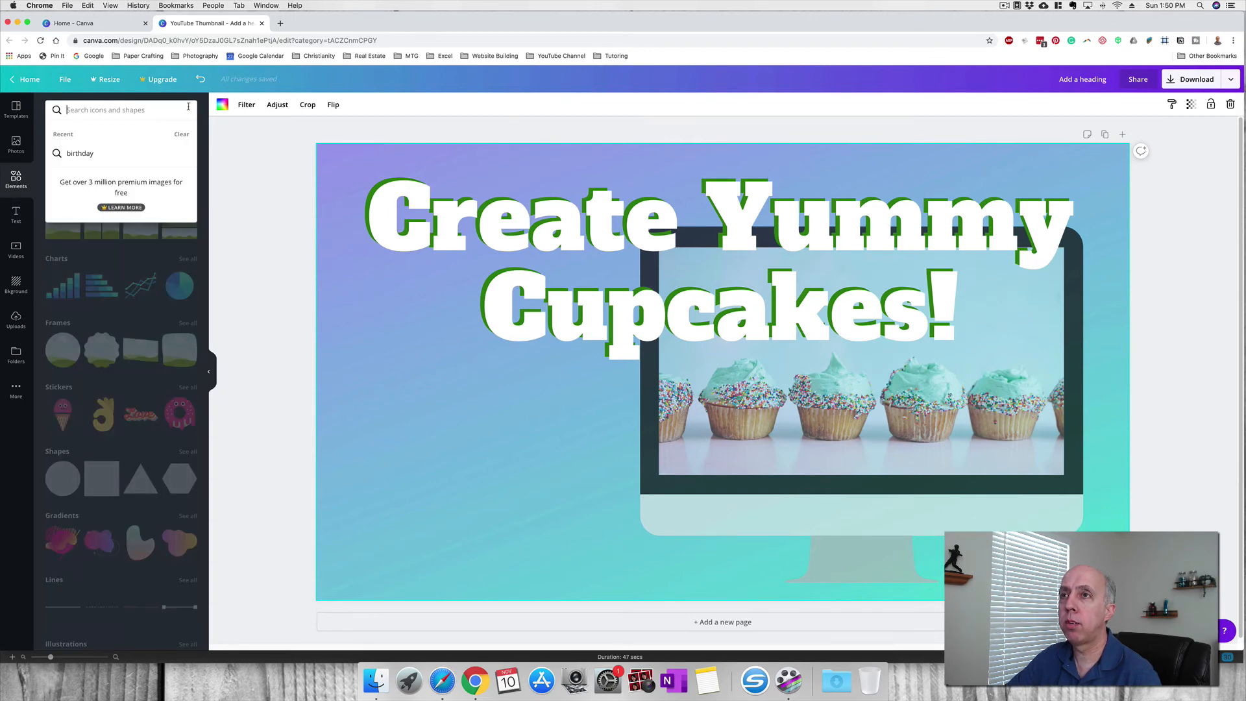
pyautogui.click(195, 261)
pyautogui.scroll(-3, 165, 344)
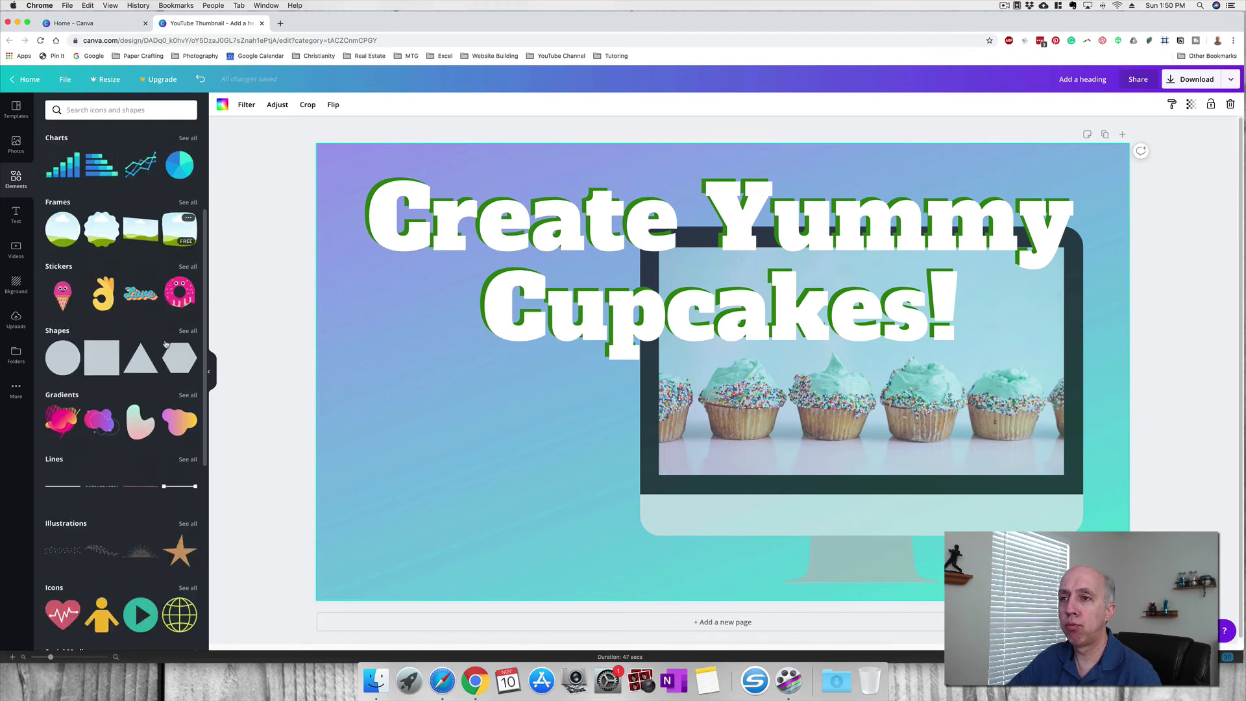
pyautogui.scroll(-4, 165, 344)
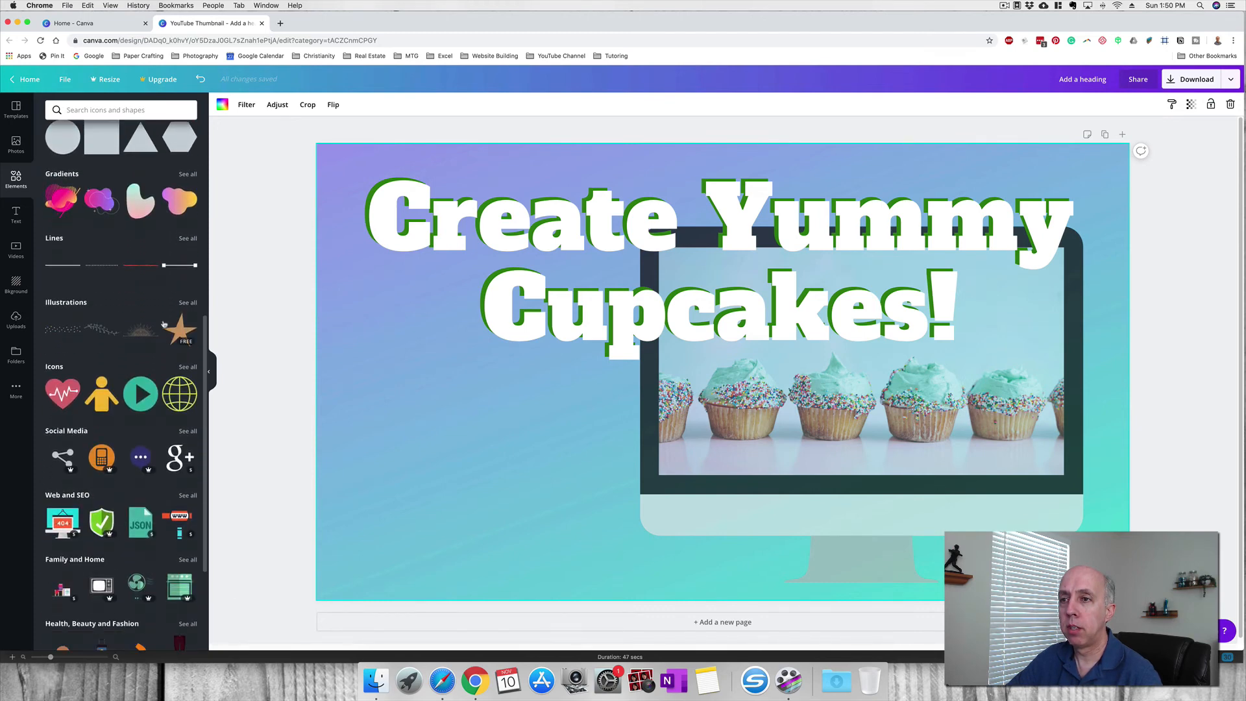
pyautogui.scroll(10, 164, 323)
# Search the elements library for "cupcake" and look through the graphics it offers
pyautogui.click(112, 109)
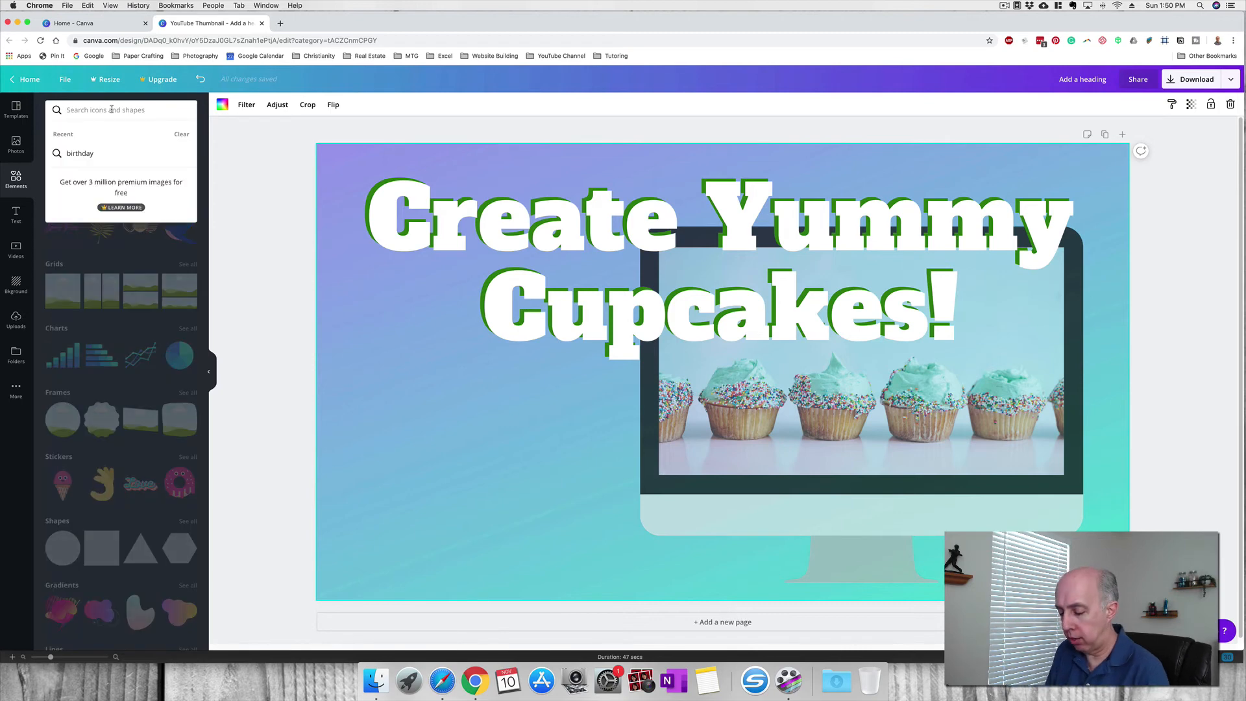
pyautogui.write('cupcake')
pyautogui.press('Return')
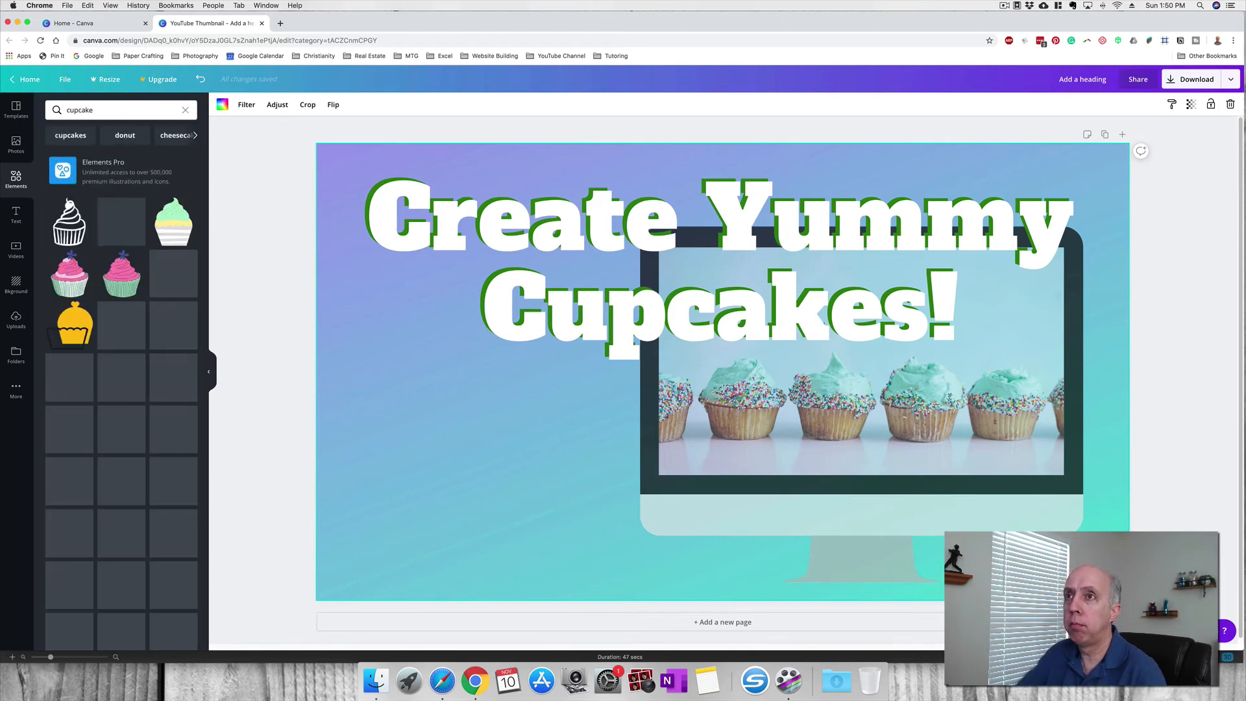
pyautogui.scroll(-3, 185, 317)
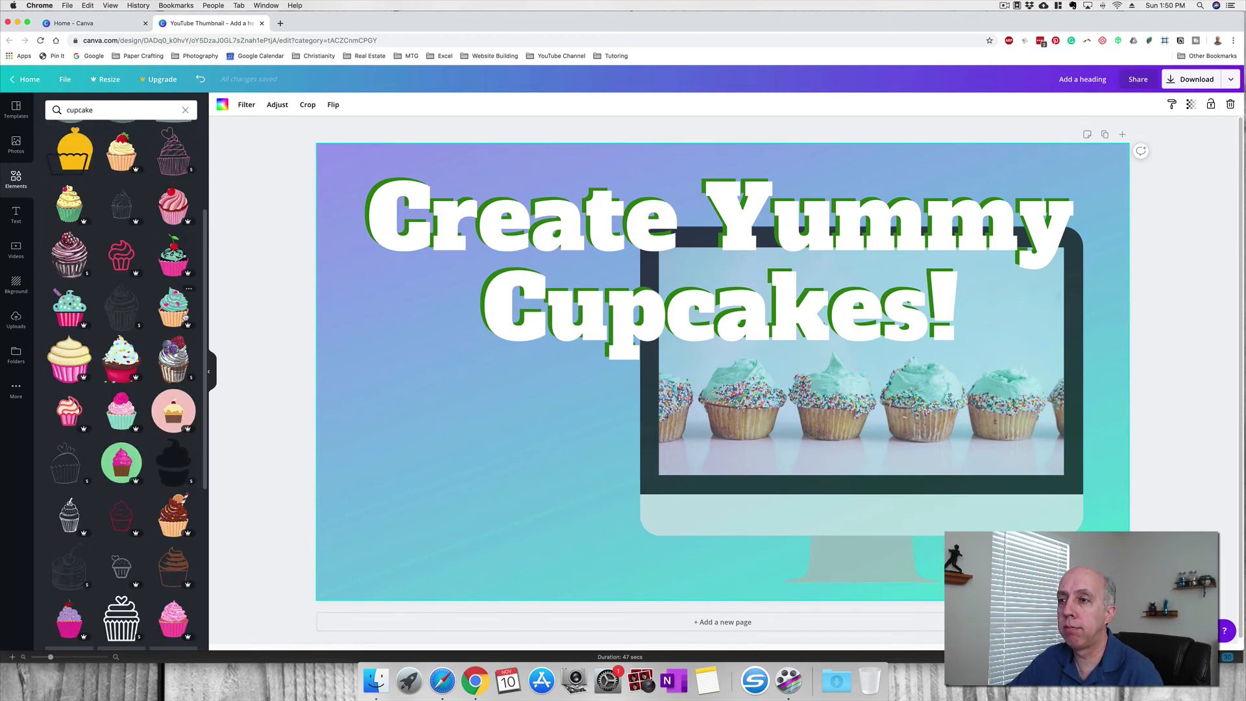
pyautogui.scroll(3, 163, 333)
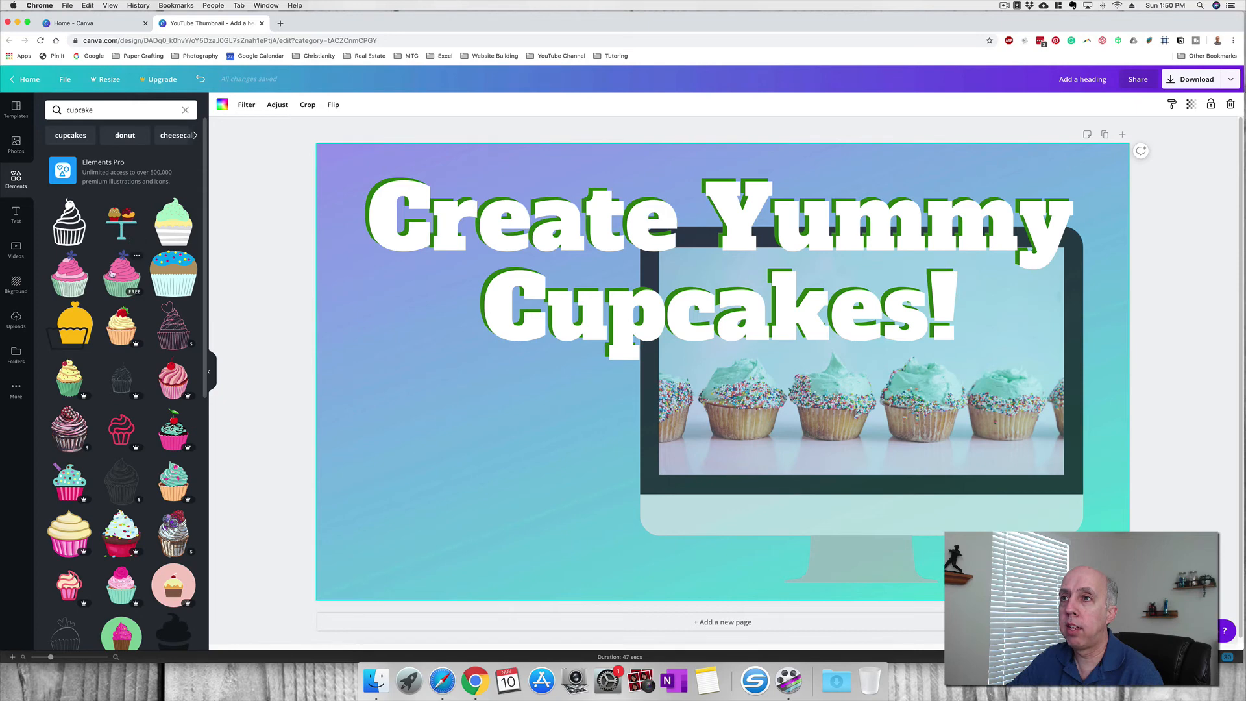
# Add the mint-frosted cupcake with the striped wrapper, shrink it, tilt it clockwise and place it beside the word "Cupcakes!"
pyautogui.click(170, 230)
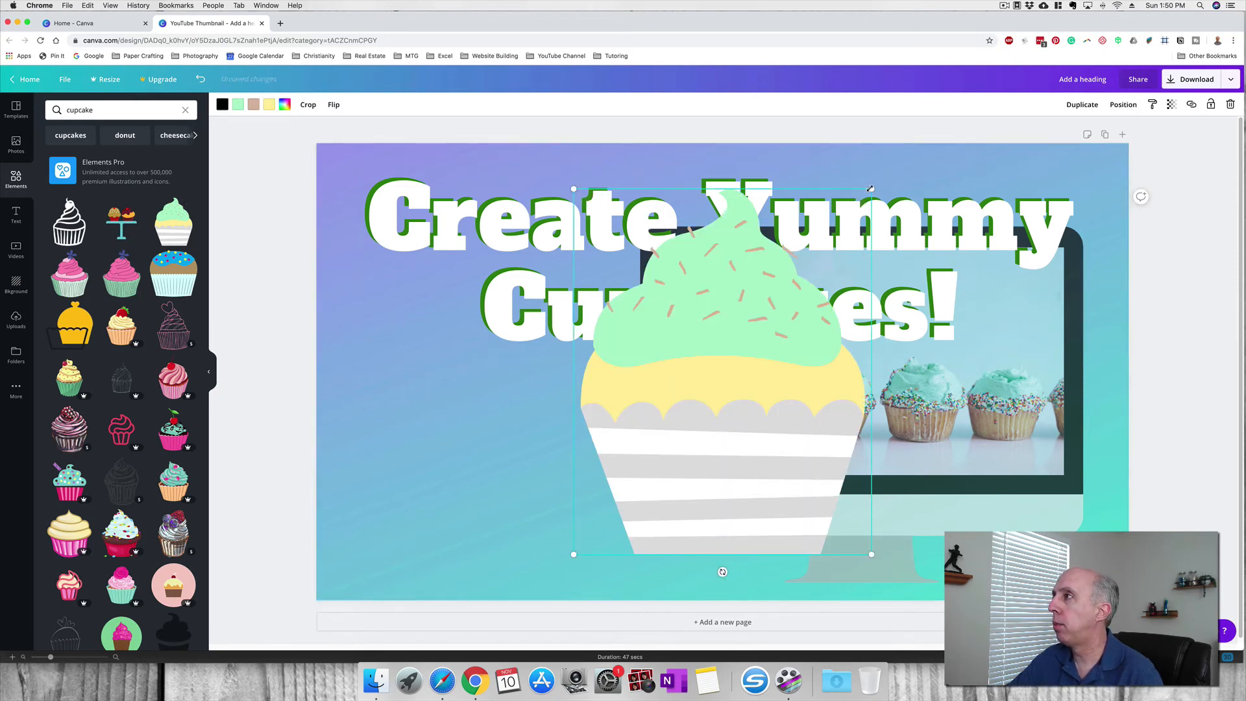
pyautogui.moveTo(871, 189); pyautogui.dragTo(725, 368)
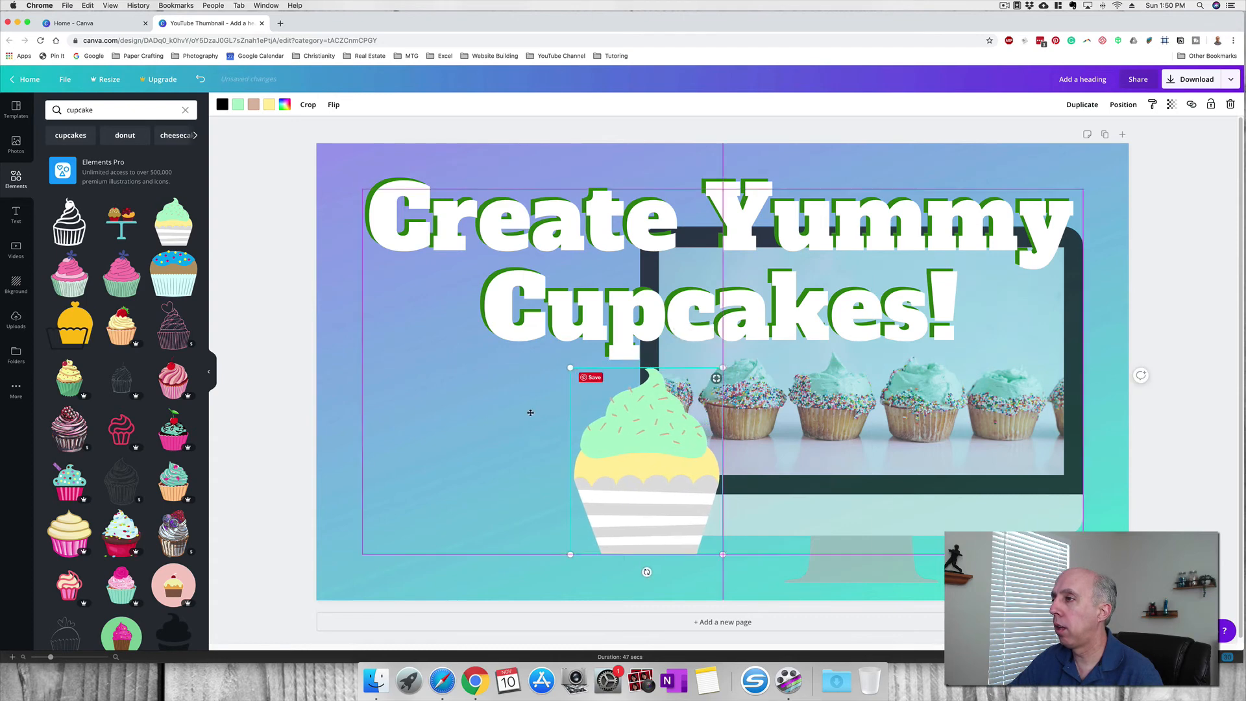
pyautogui.moveTo(631, 393); pyautogui.dragTo(443, 393)
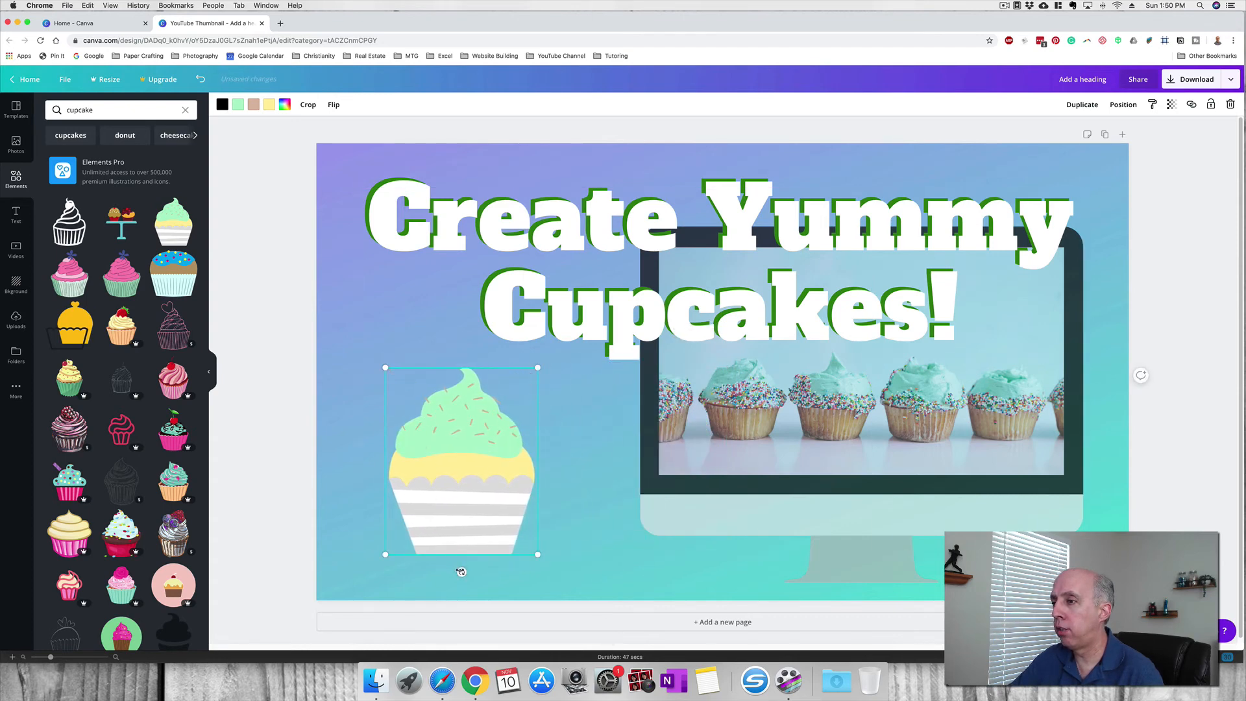
pyautogui.moveTo(448, 573); pyautogui.dragTo(445, 587)
pyautogui.moveTo(447, 538); pyautogui.dragTo(426, 417)
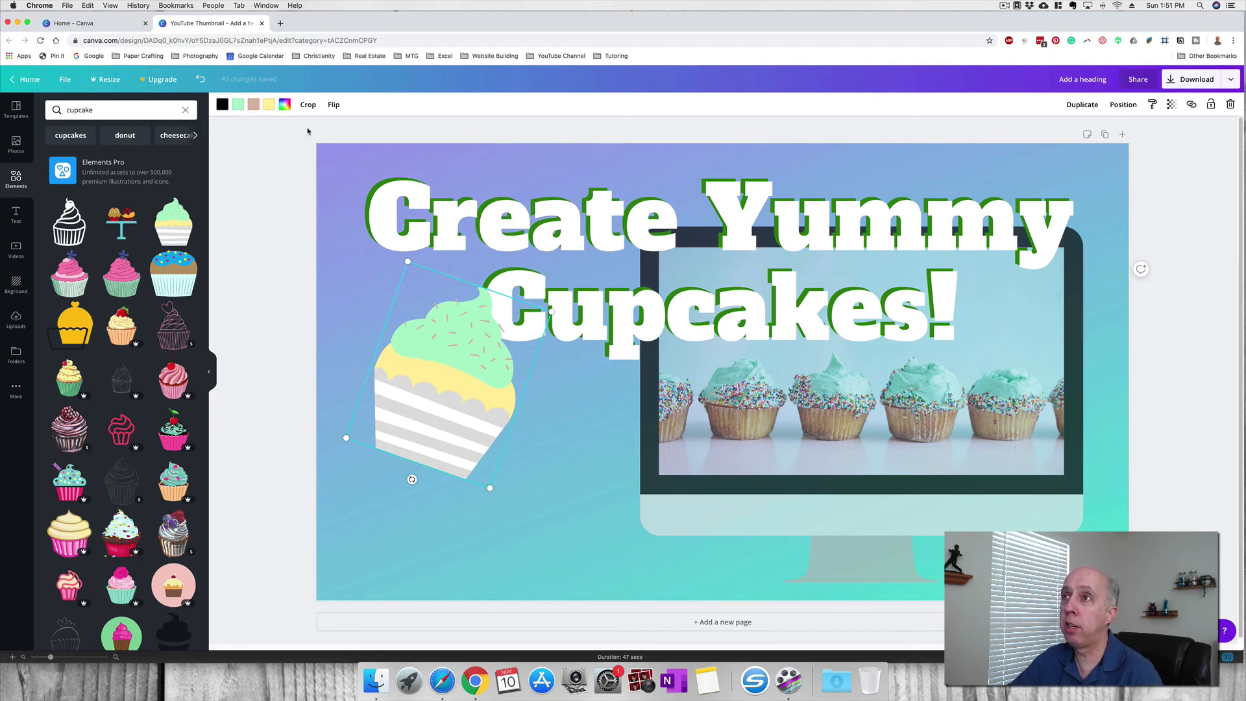
# Recolor the cupcake graphic's mint frosting to the default violet and deselect it
pyautogui.click(238, 104)
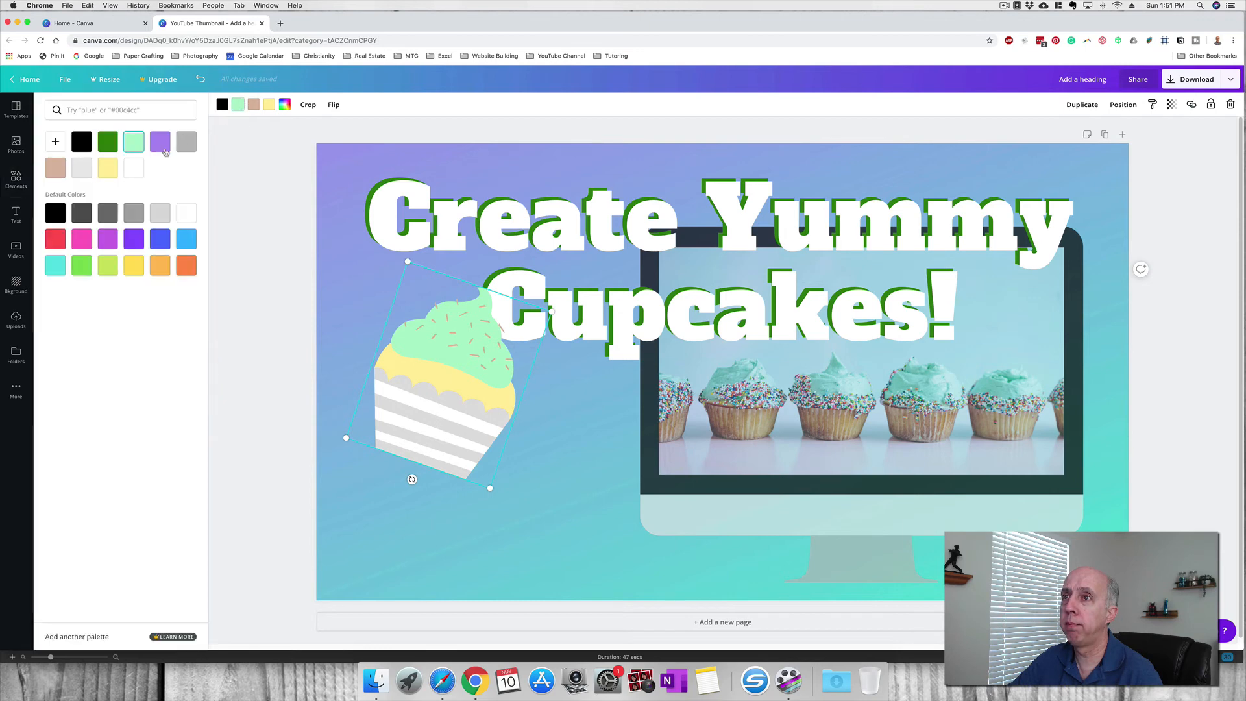
pyautogui.click(131, 244)
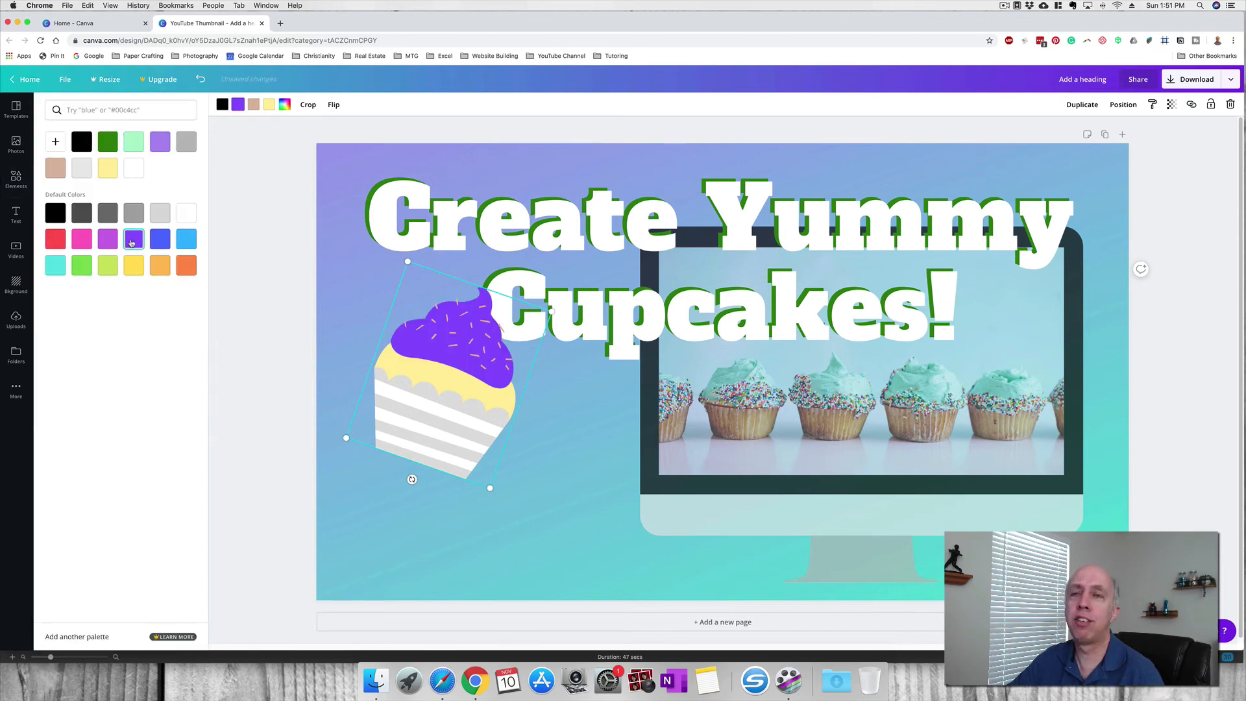
pyautogui.click(425, 534)
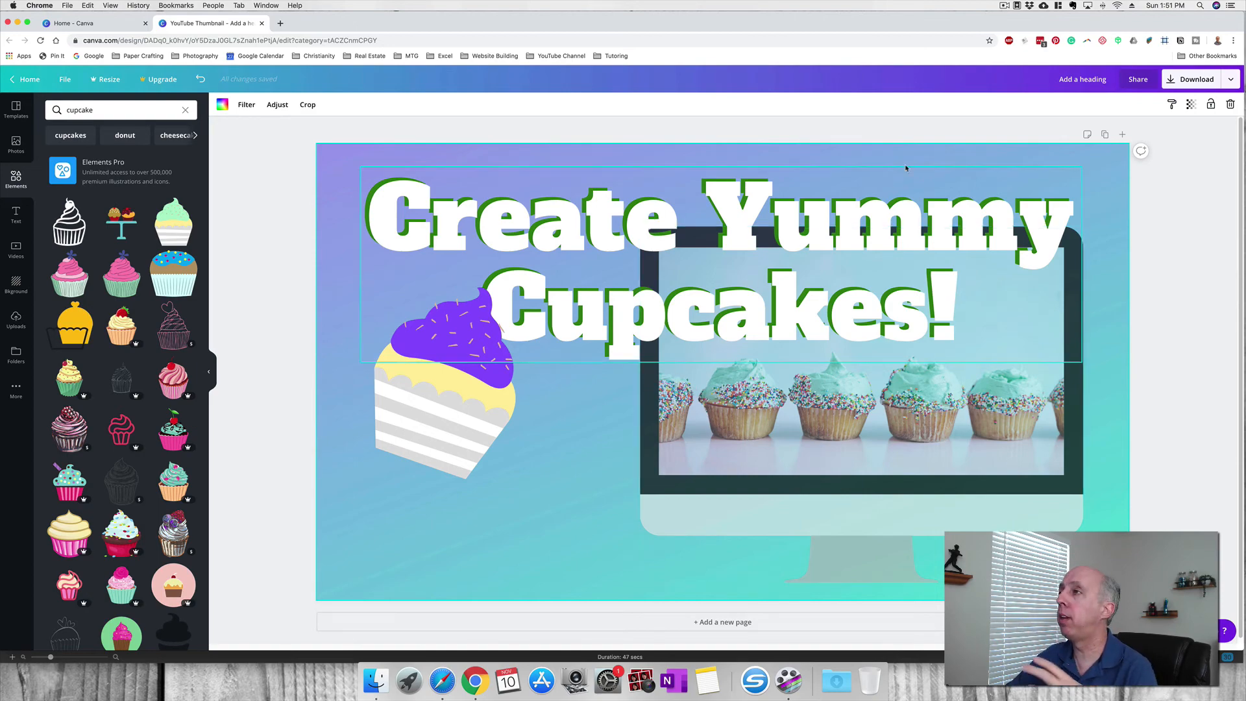
# Rename the design as "Cupcake YT Thumbnail"
pyautogui.doubleClick(1093, 79)
pyautogui.press('super+a')
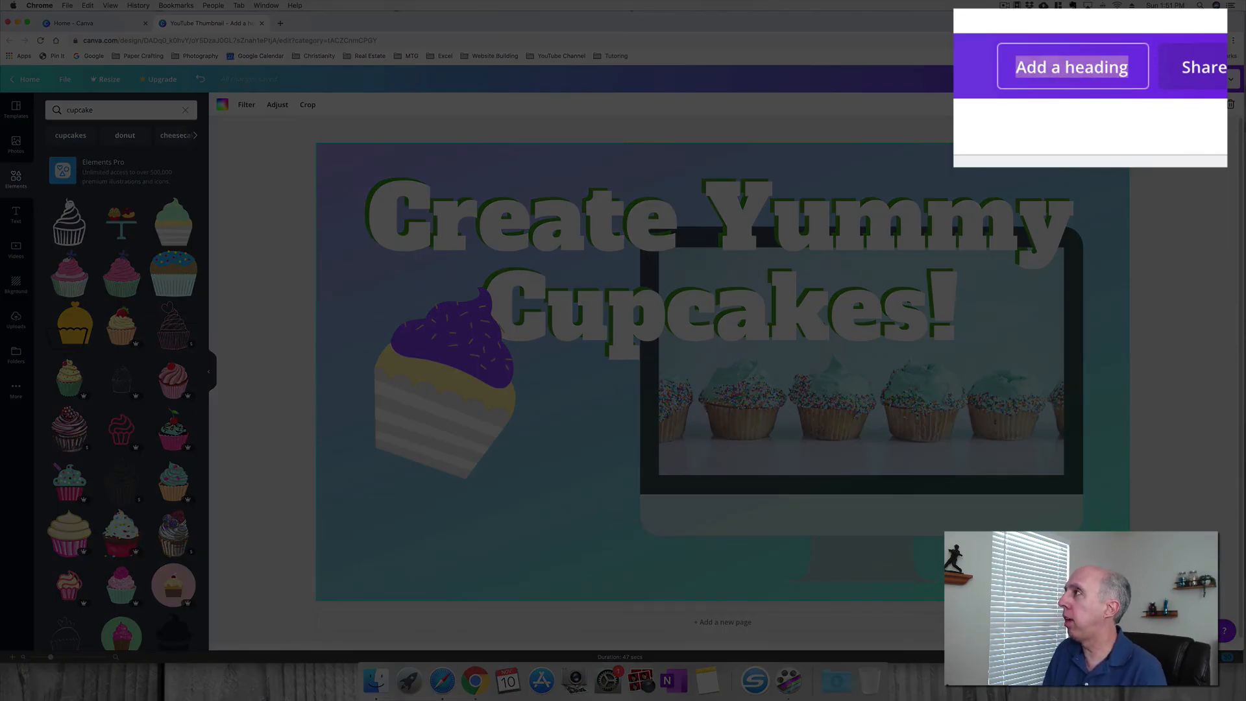
pyautogui.write('Cupcake ')
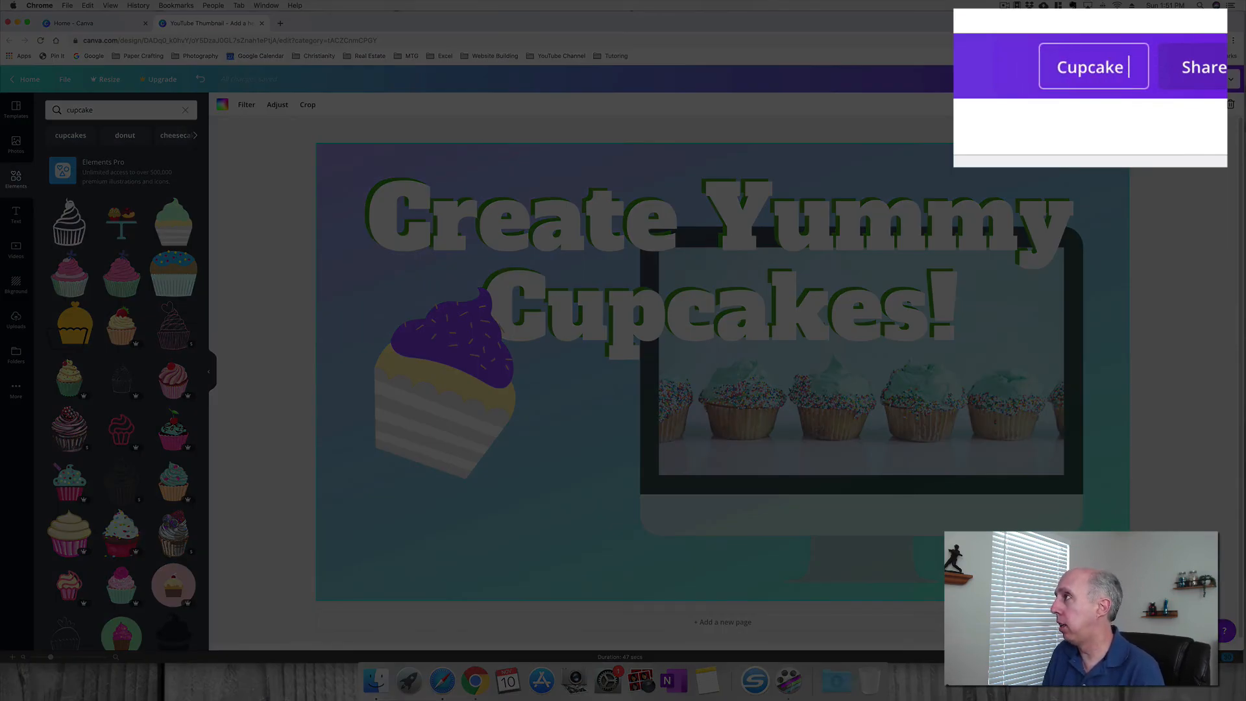
pyautogui.write('YT Thumbnai')
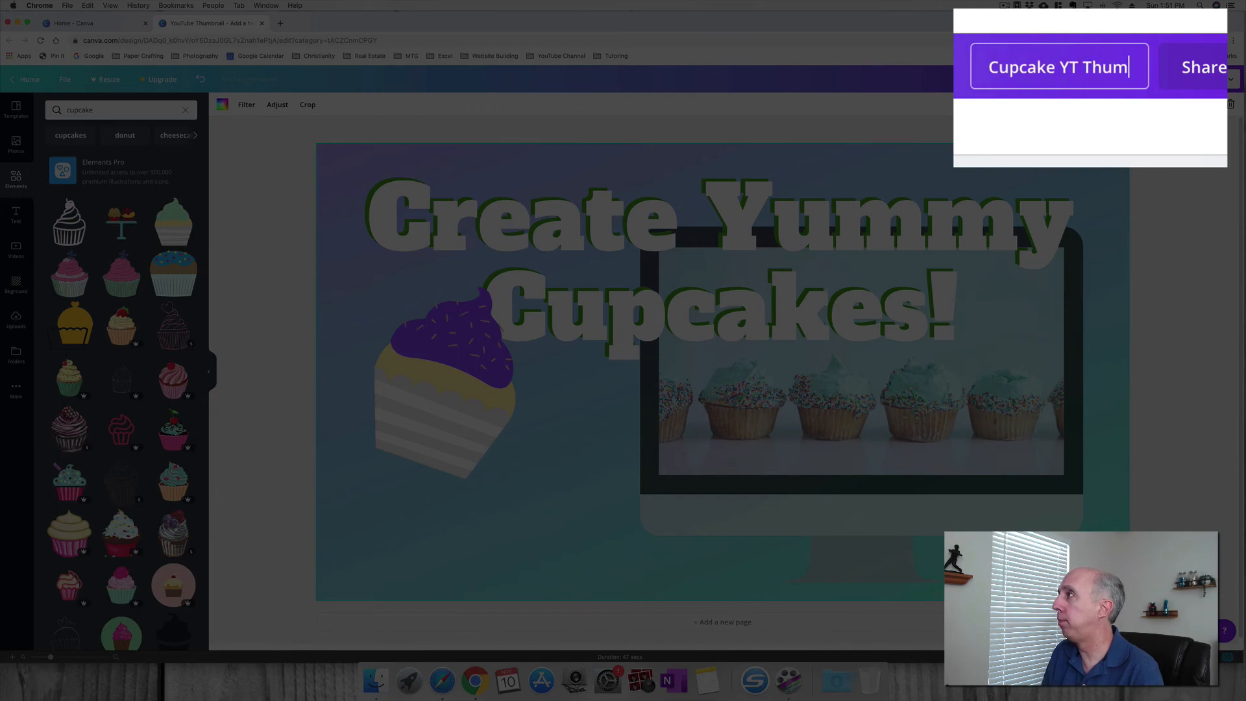
pyautogui.write('l')
pyautogui.press('Return')
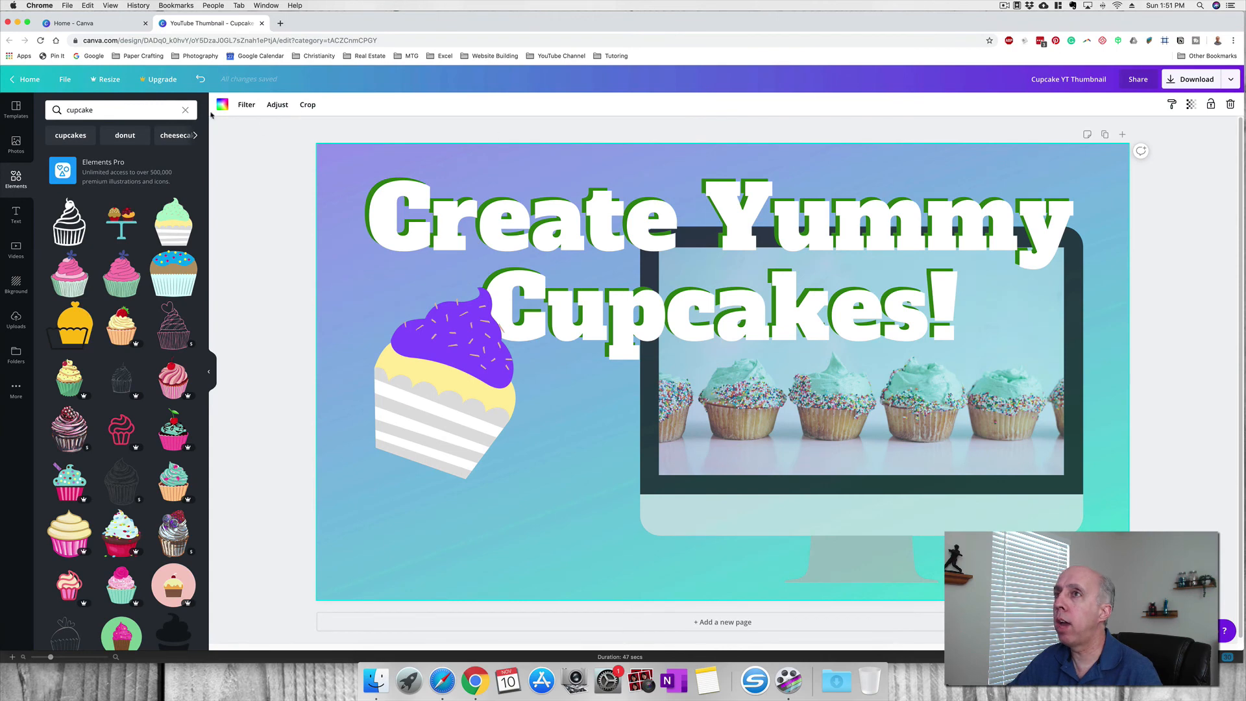
# Return to the home page and reopen the Cupcake YT Thumbnail design from the saved designs
pyautogui.click(34, 81)
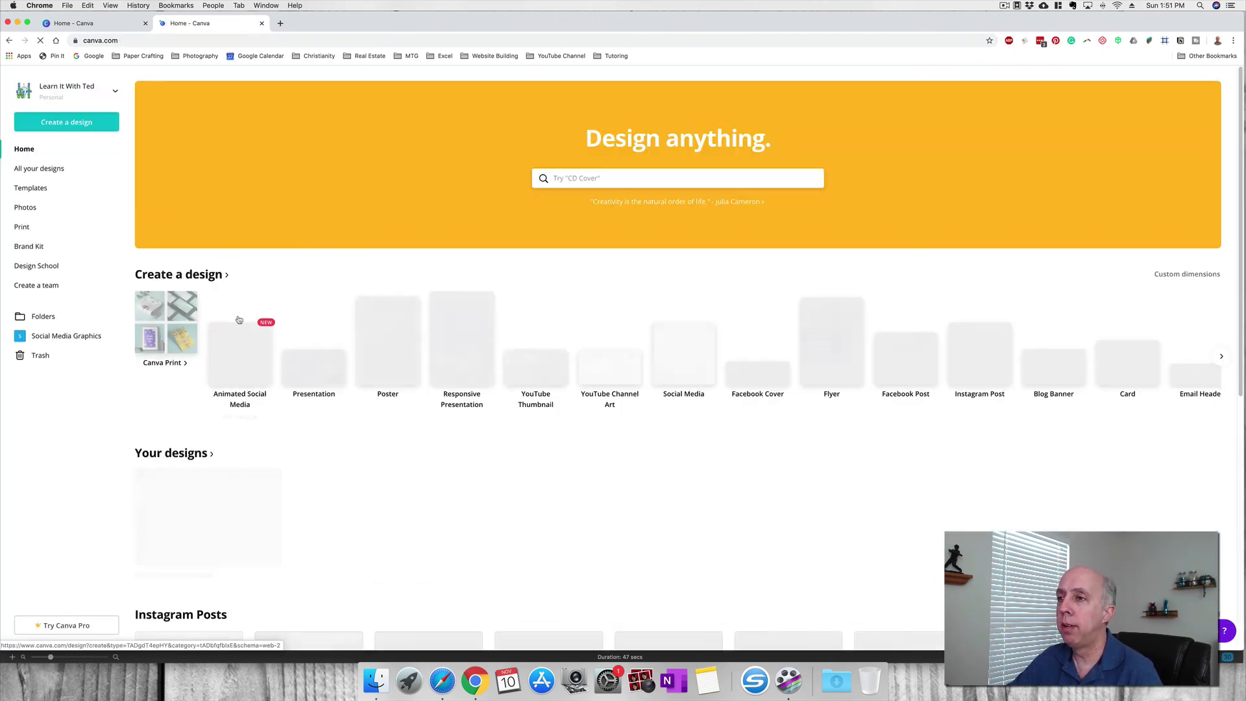
pyautogui.scroll(-1, 234, 436)
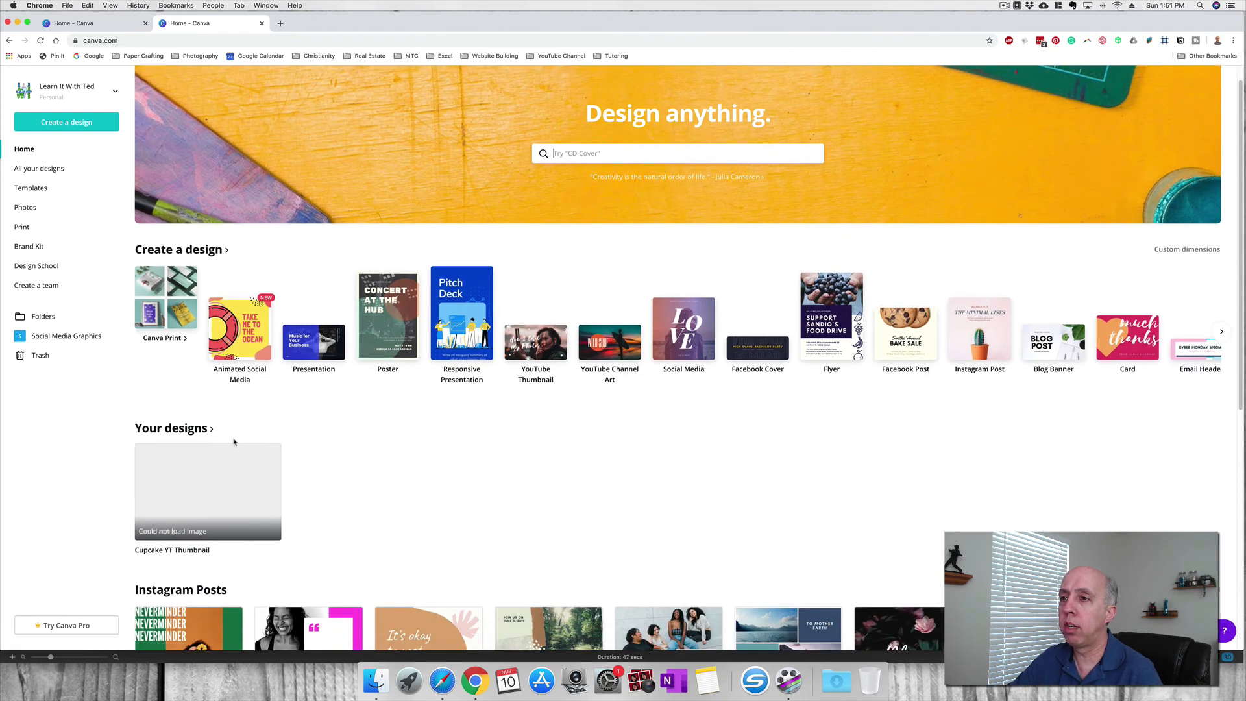
pyautogui.scroll(-1, 248, 523)
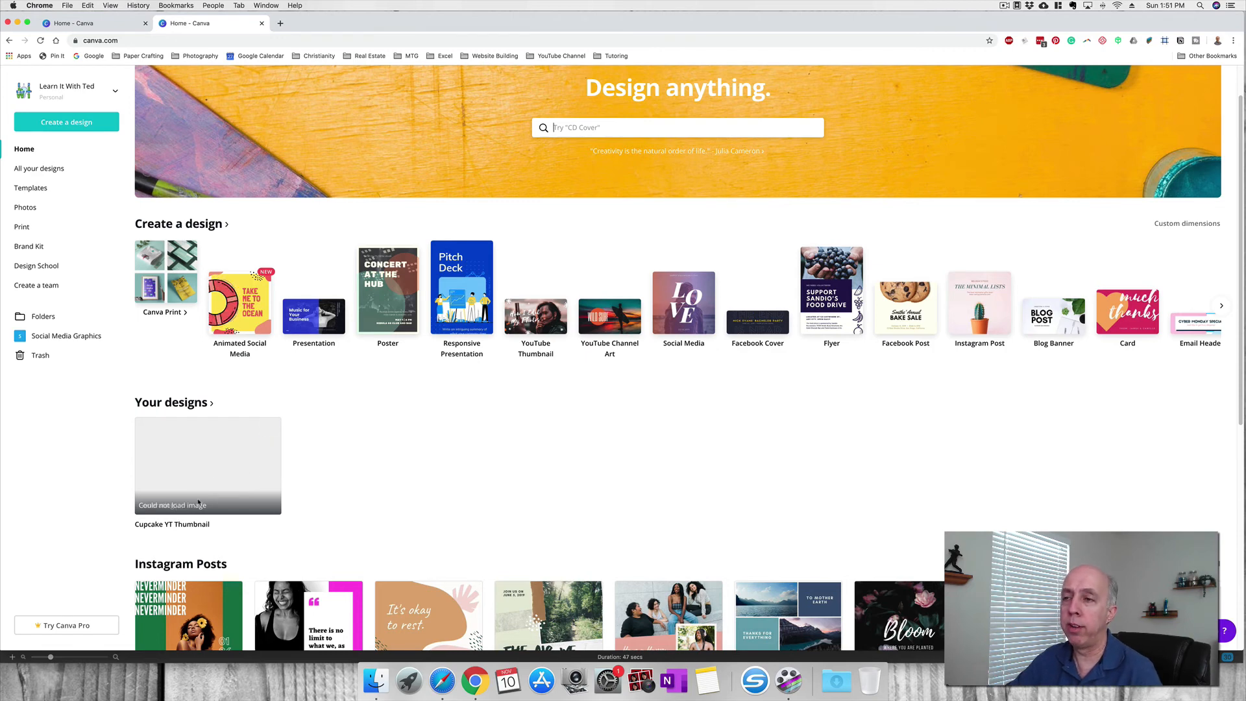
pyautogui.click(207, 458)
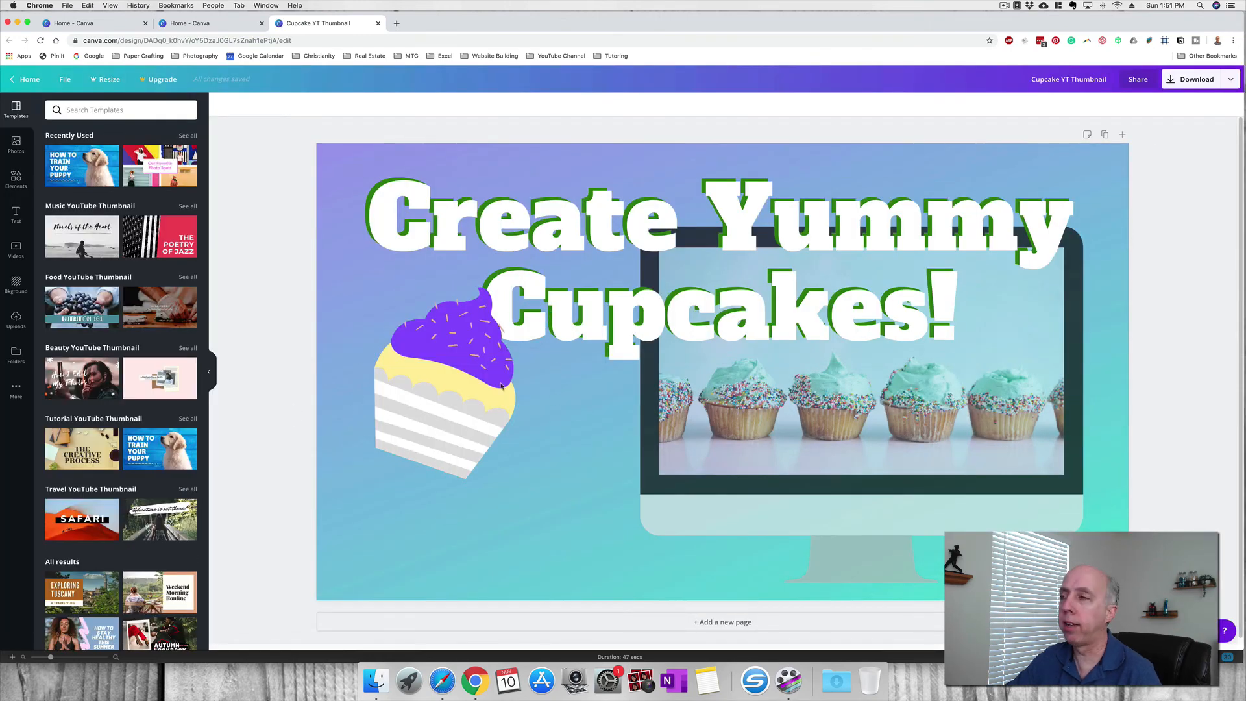
# Go back to the home page and move the Cupcake YT Thumbnail design into a new folder named "YouTube Thumbnails"
pyautogui.click(26, 79)
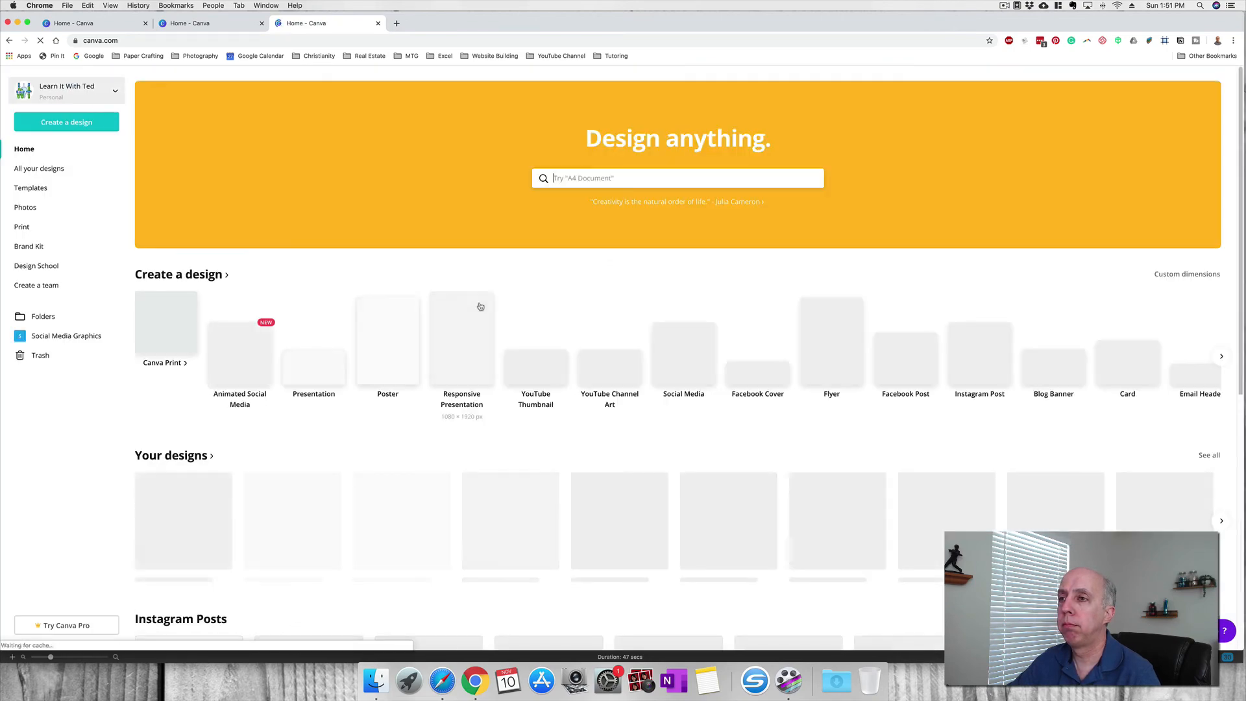
pyautogui.scroll(-1, 411, 415)
pyautogui.scroll(-1, 389, 428)
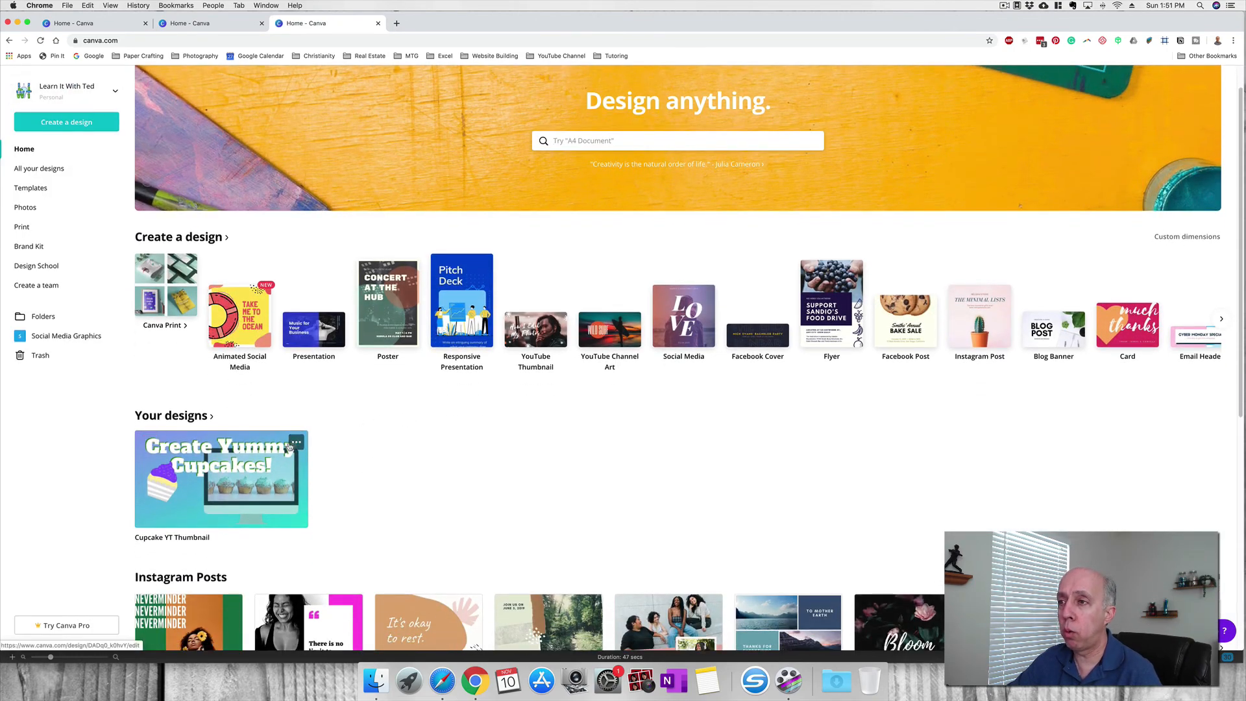
pyautogui.click(296, 443)
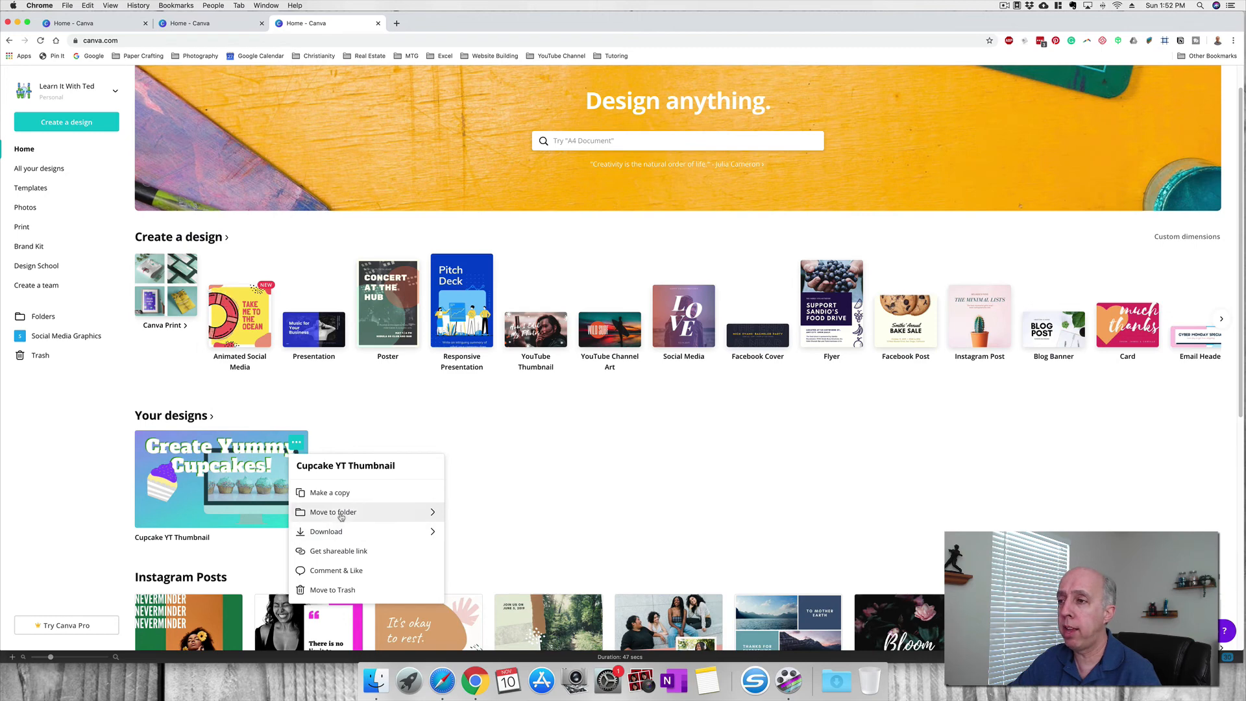
pyautogui.click(432, 514)
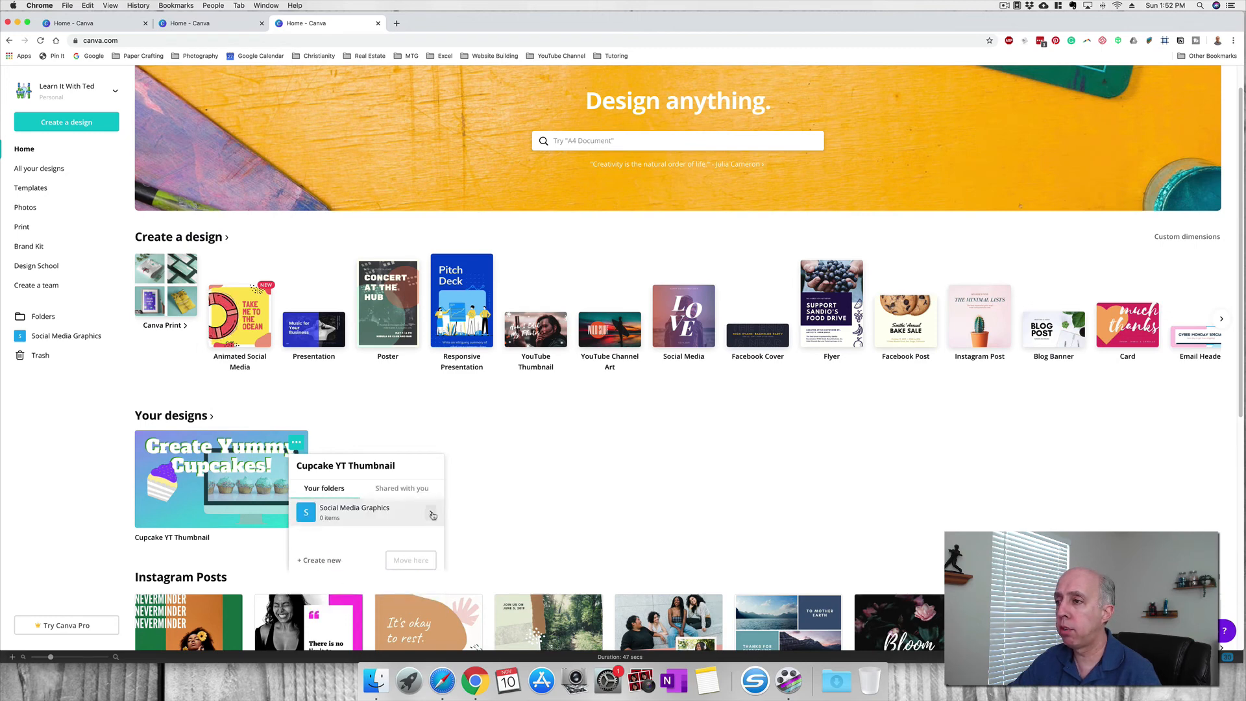
pyautogui.click(322, 550)
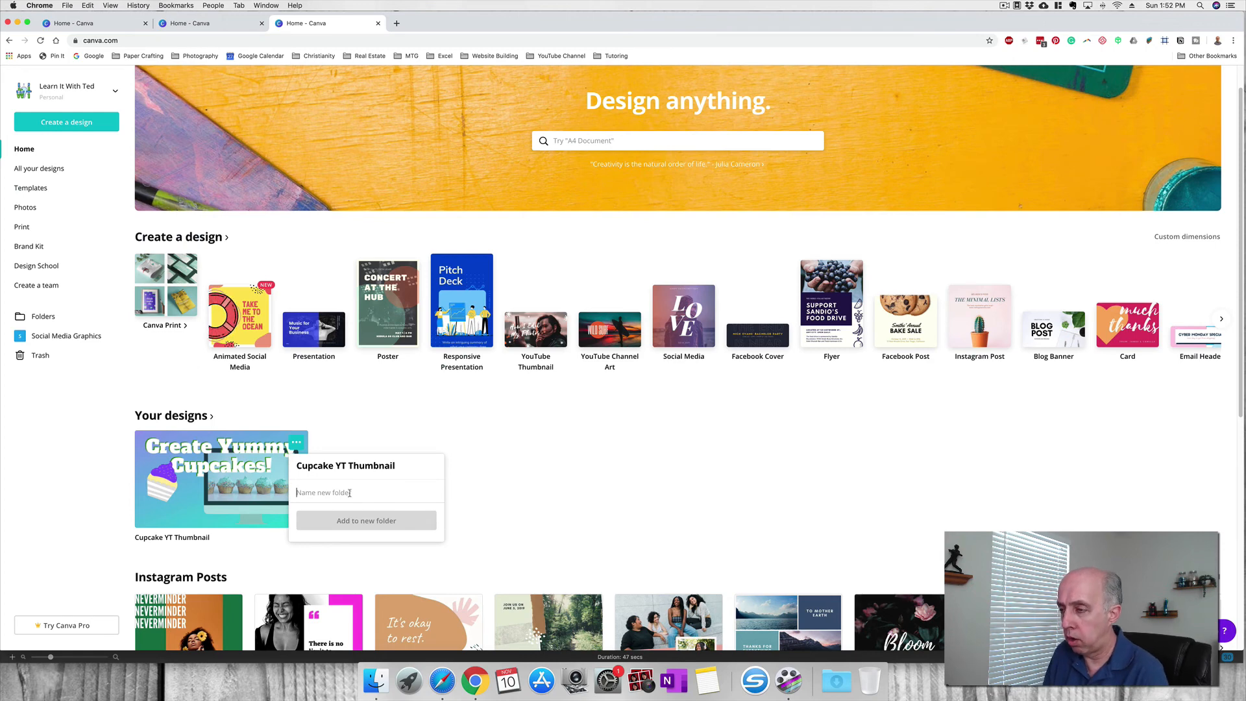
pyautogui.write('YouTube Thumbnails')
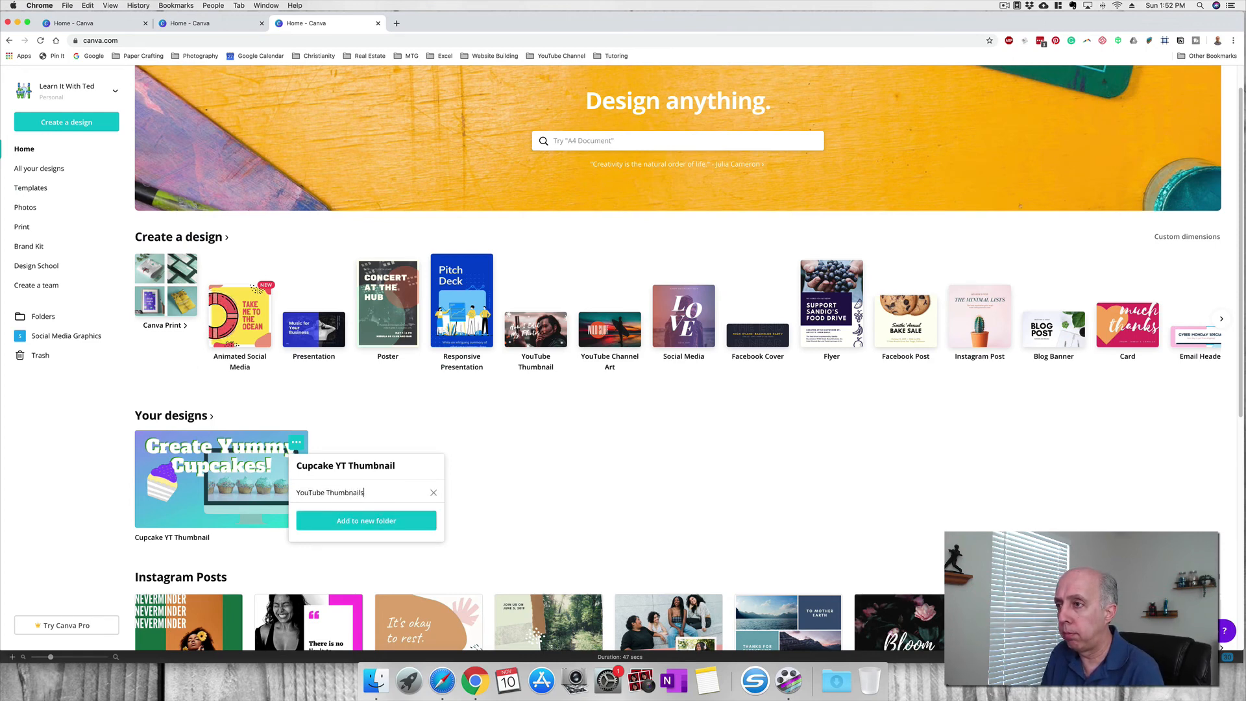
pyautogui.click(344, 520)
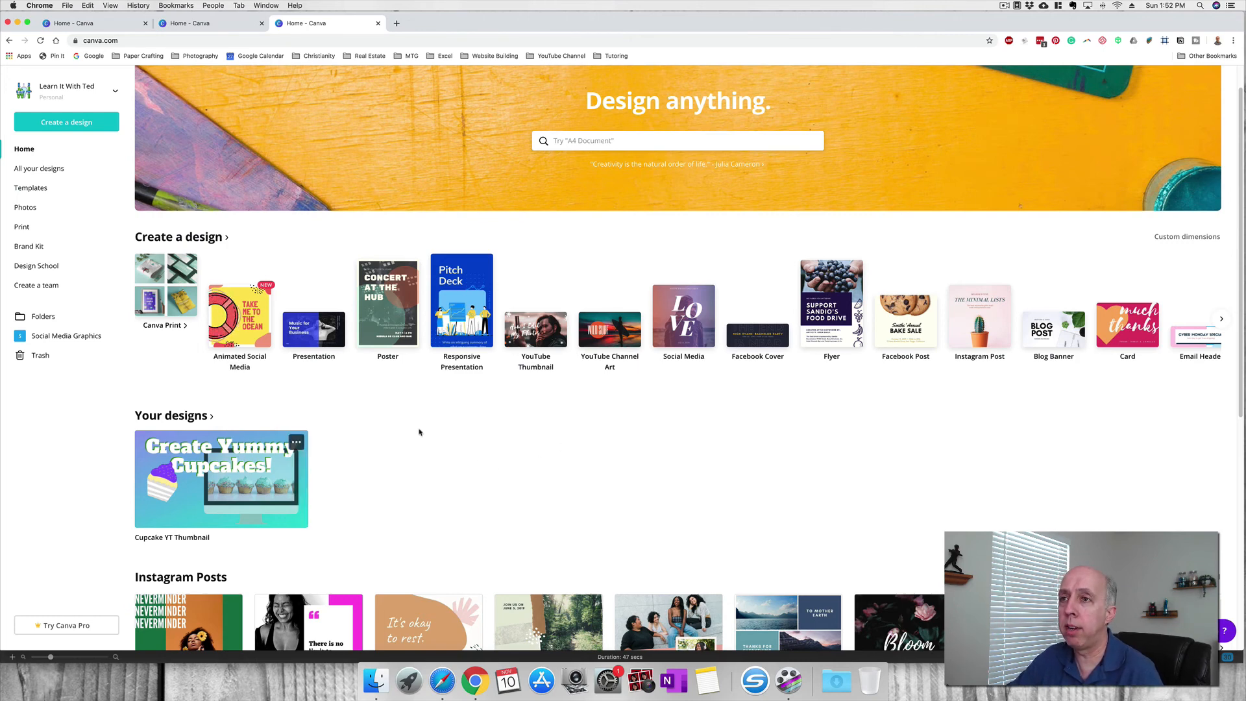
# Open the YouTube Thumbnails folder and open its cupcake design for editing
pyautogui.click(39, 318)
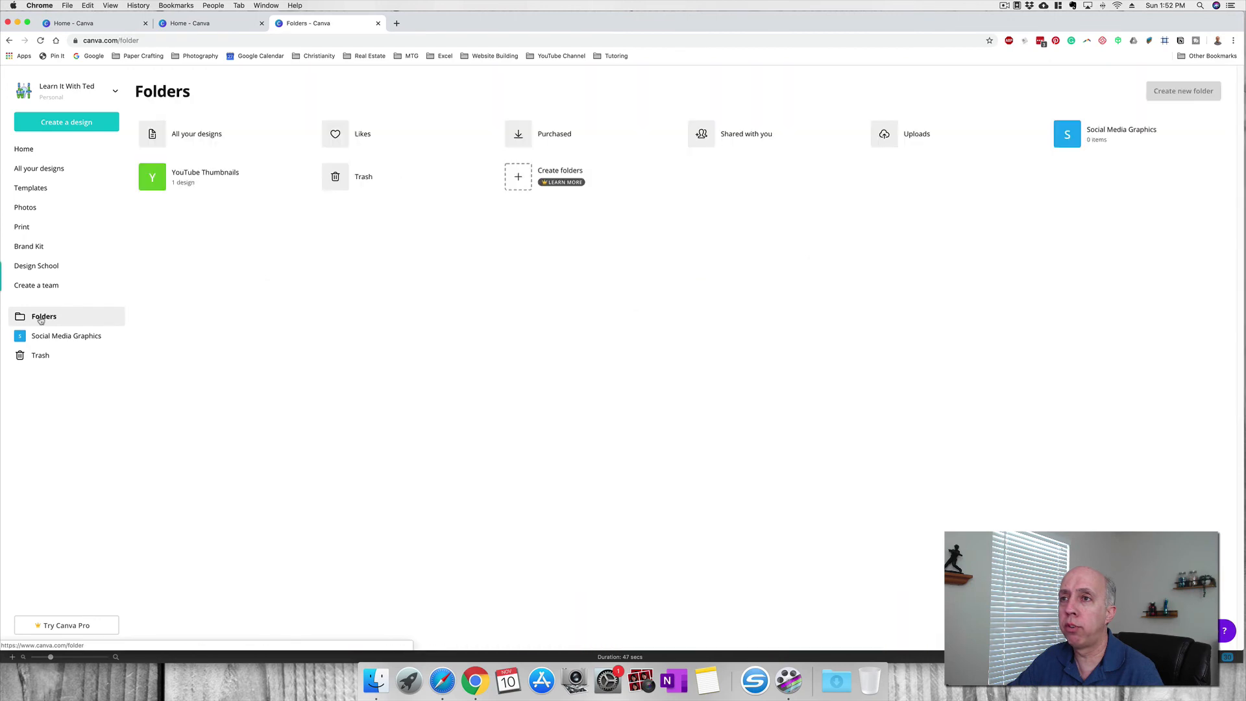
pyautogui.click(211, 181)
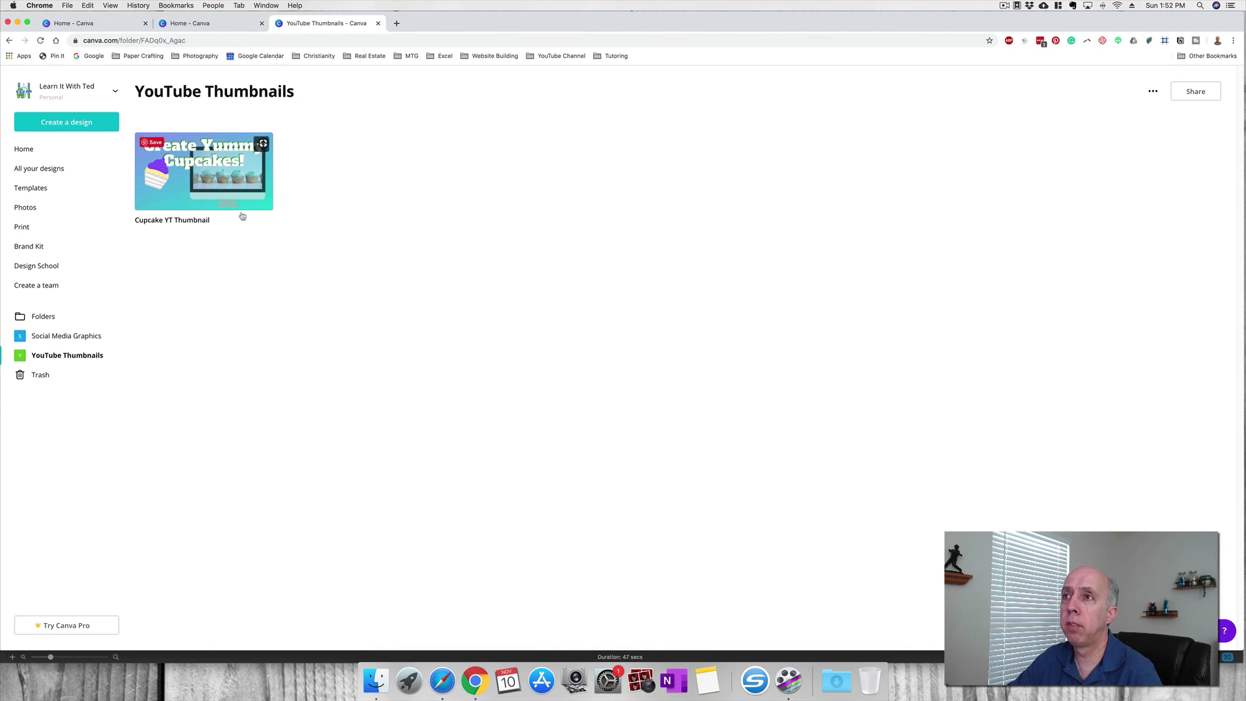
pyautogui.click(210, 176)
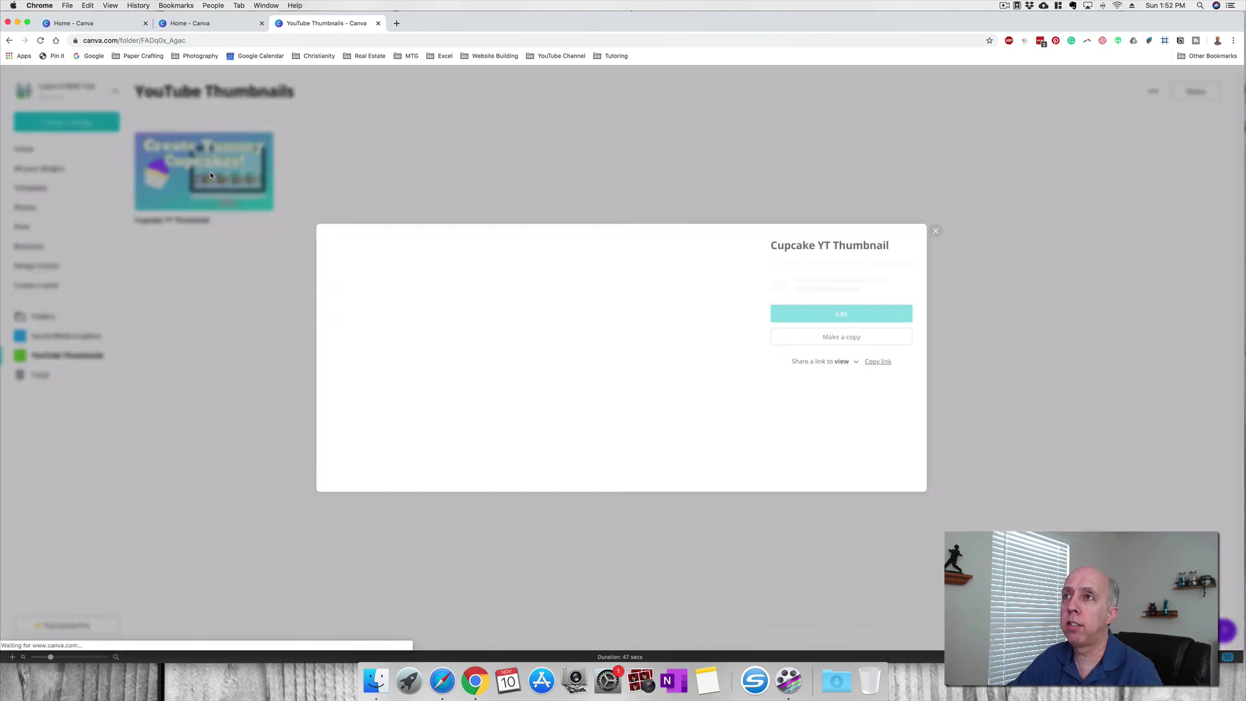
pyautogui.click(866, 309)
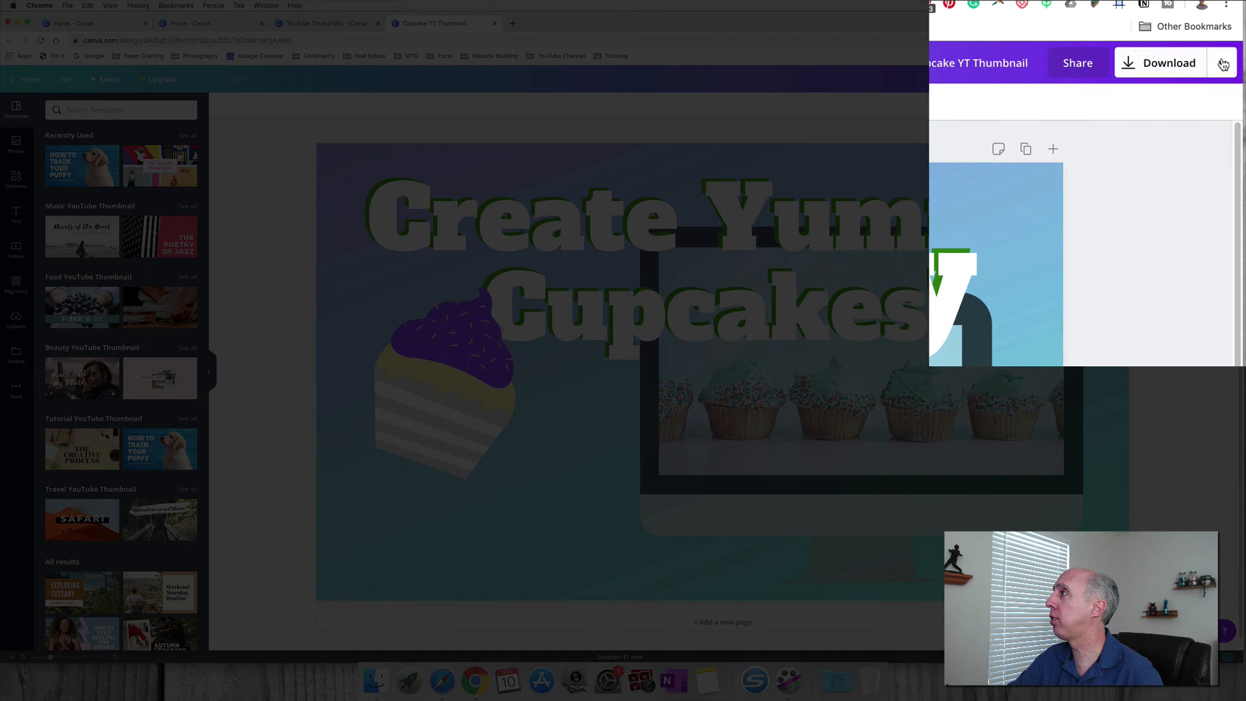
# Expand the full list of publishing options and look through the sharing, social media and cloud storage choices
pyautogui.click(1231, 79)
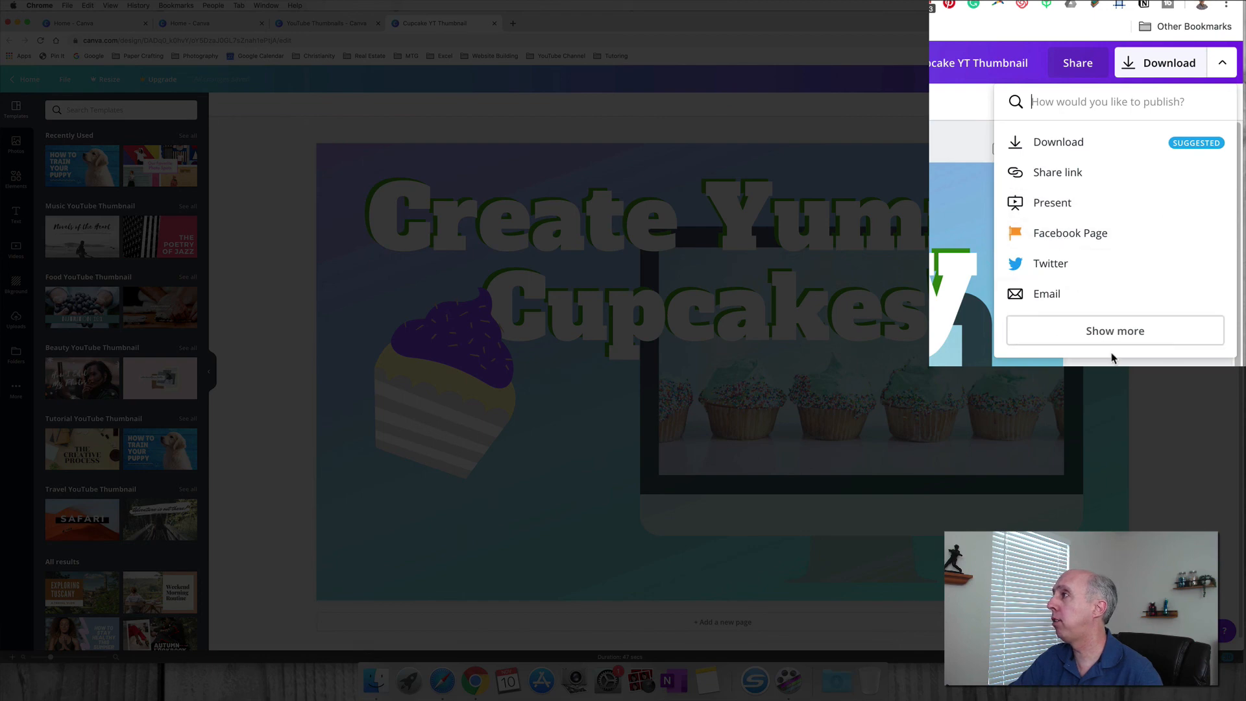
pyautogui.click(1121, 331)
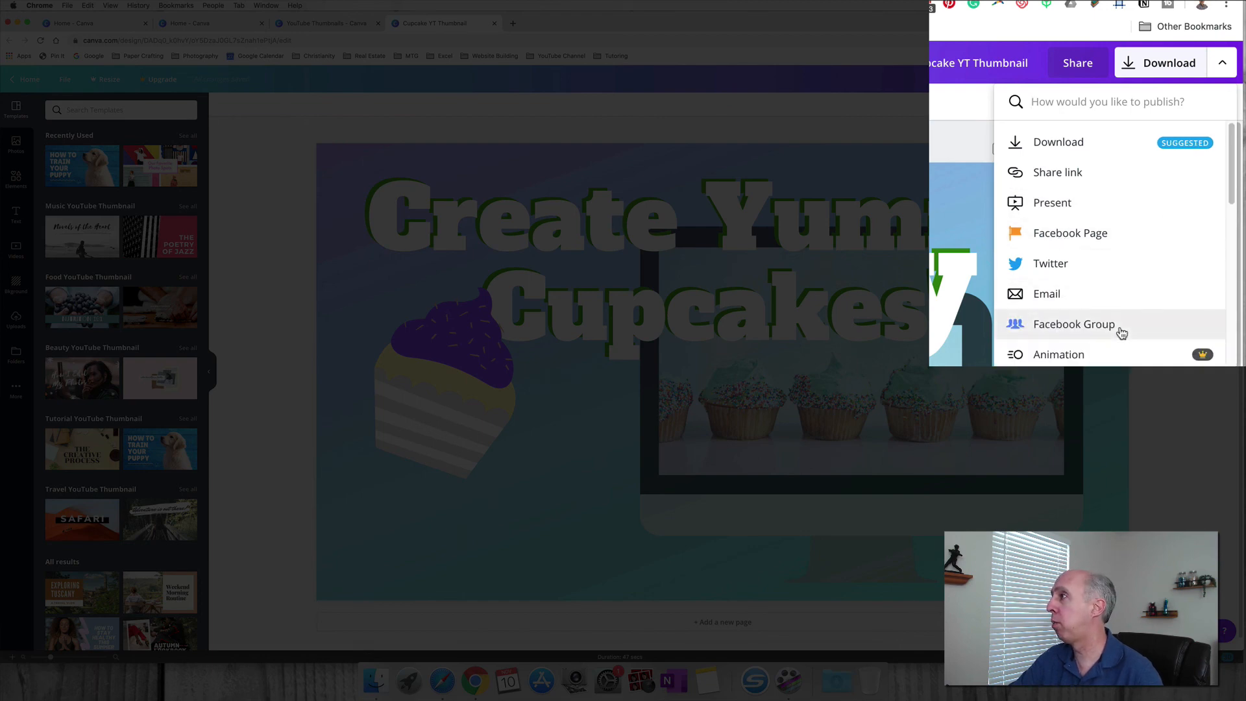
pyautogui.scroll(-3, 1103, 330)
pyautogui.scroll(2, 1096, 285)
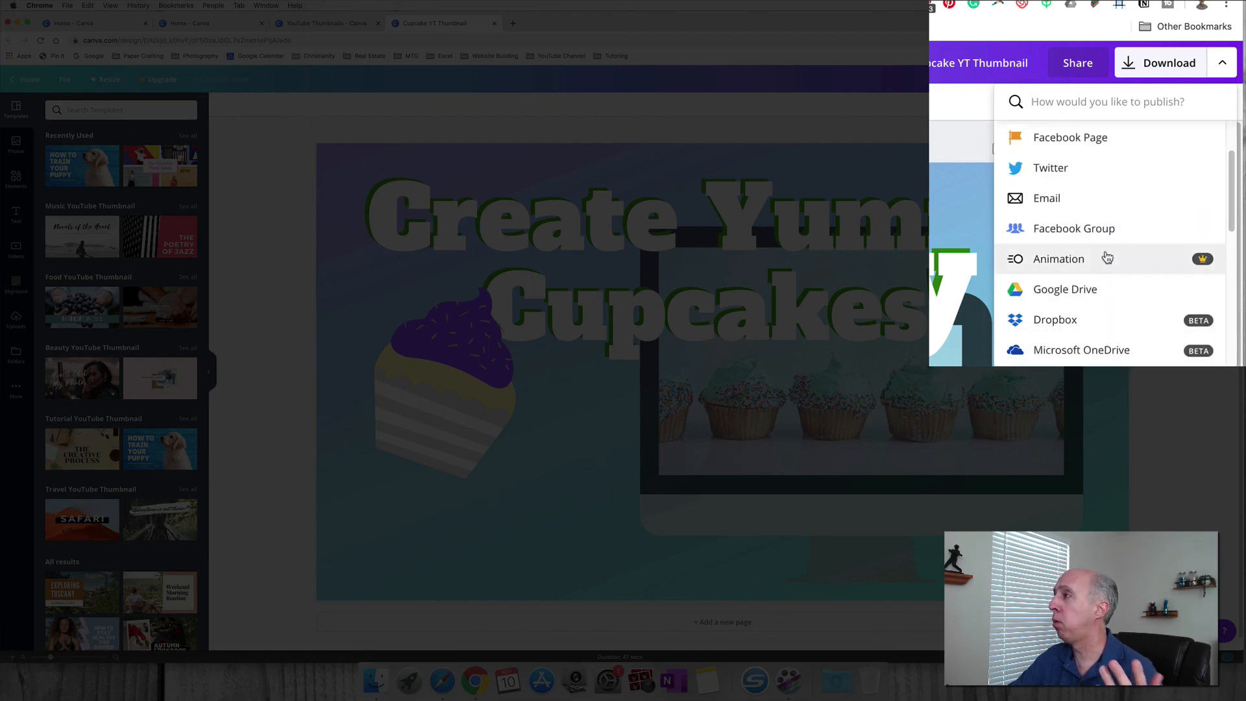
pyautogui.scroll(2, 1079, 305)
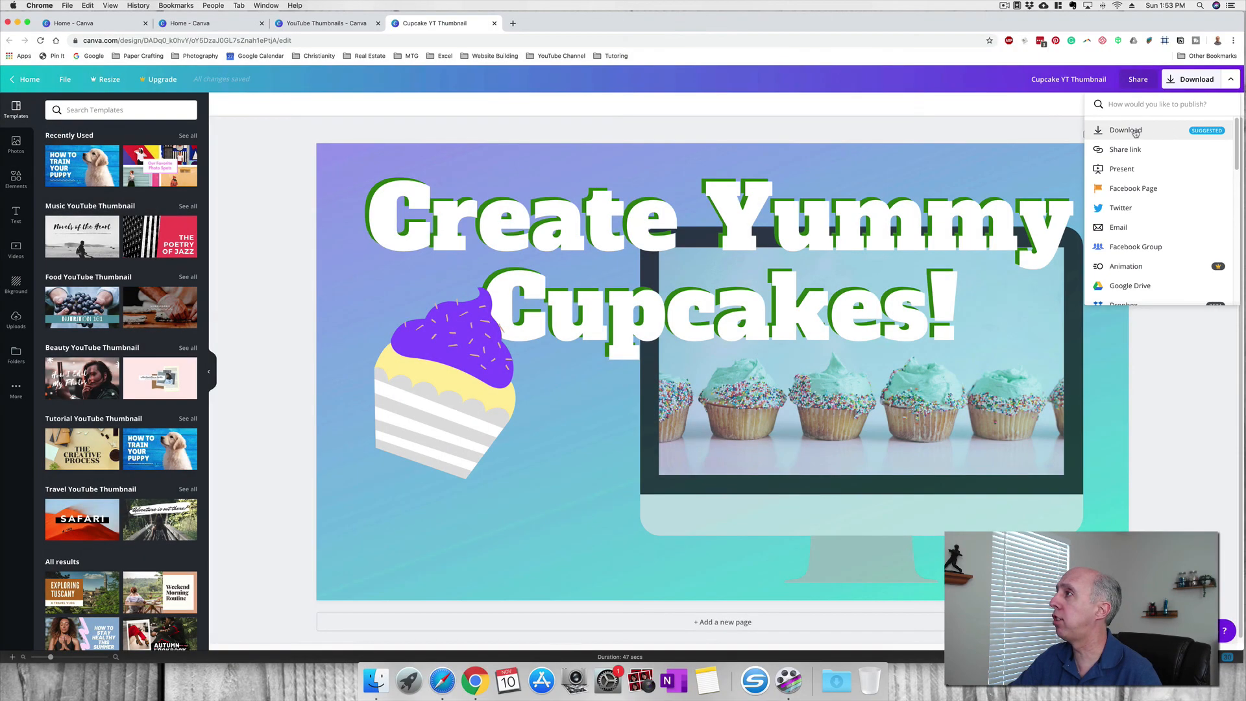
# Download the thumbnail as a PNG and dismiss the Canva Pro trial offer
pyautogui.click(1135, 133)
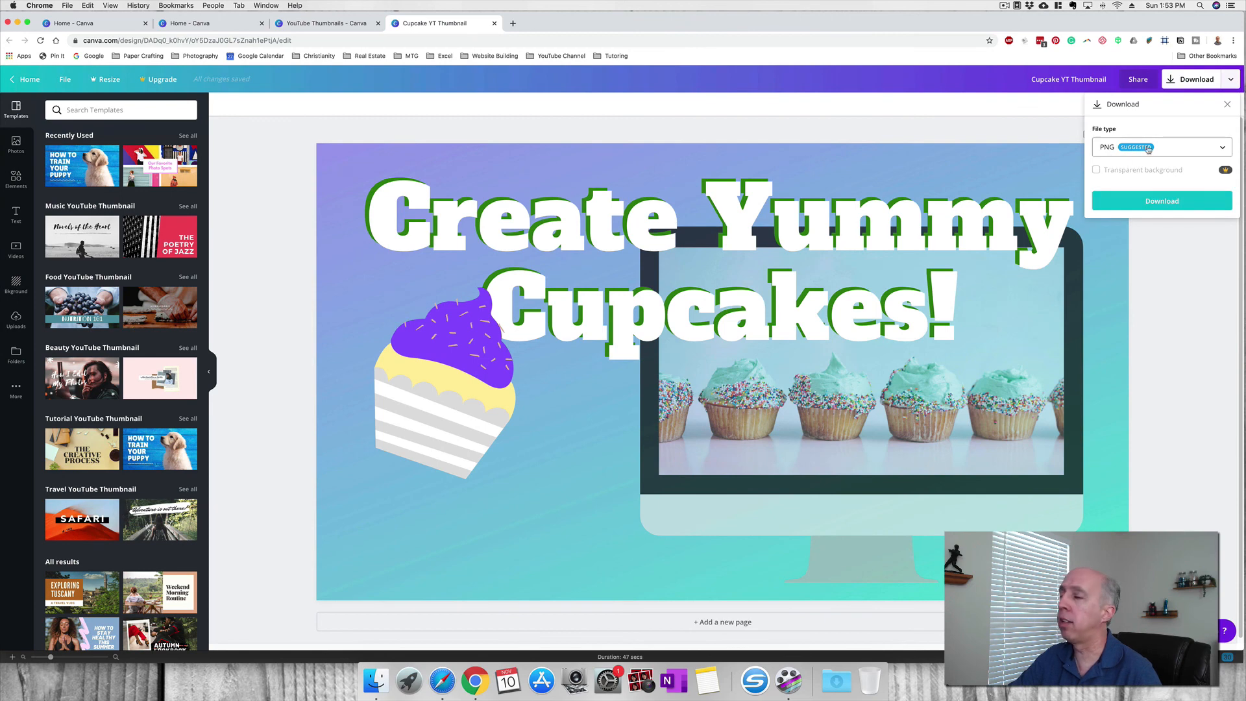
pyautogui.click(1148, 148)
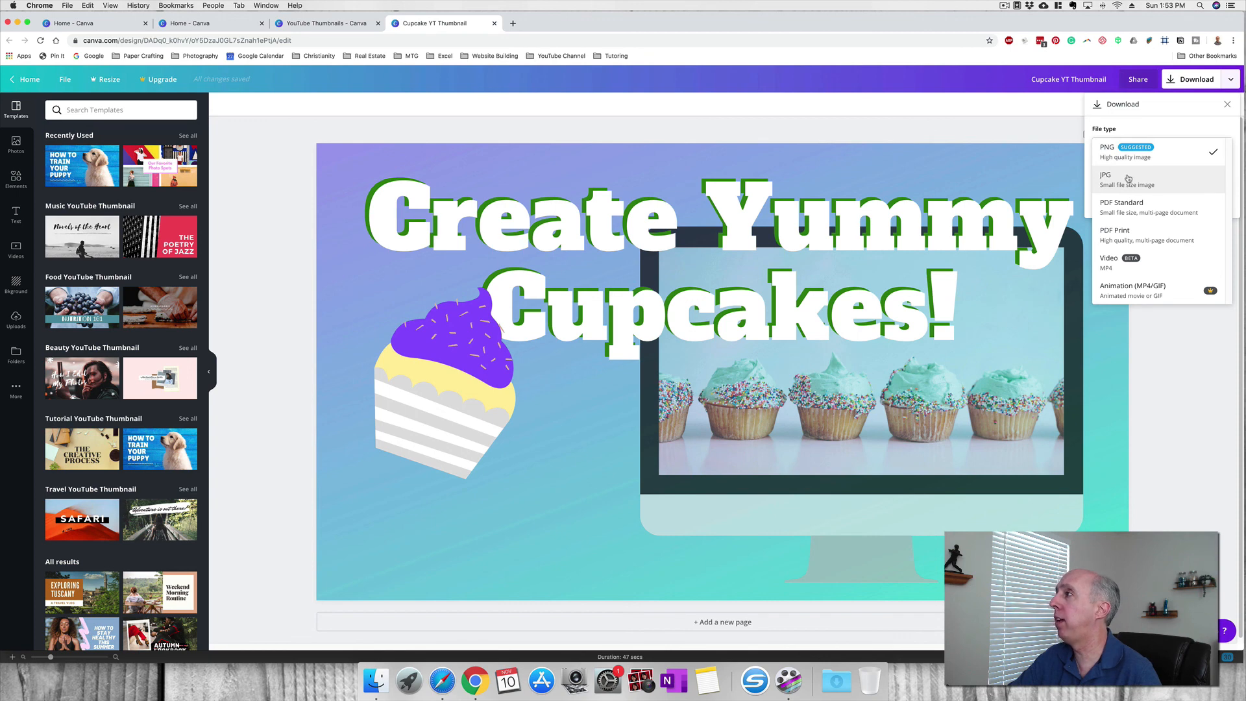
pyautogui.click(1116, 149)
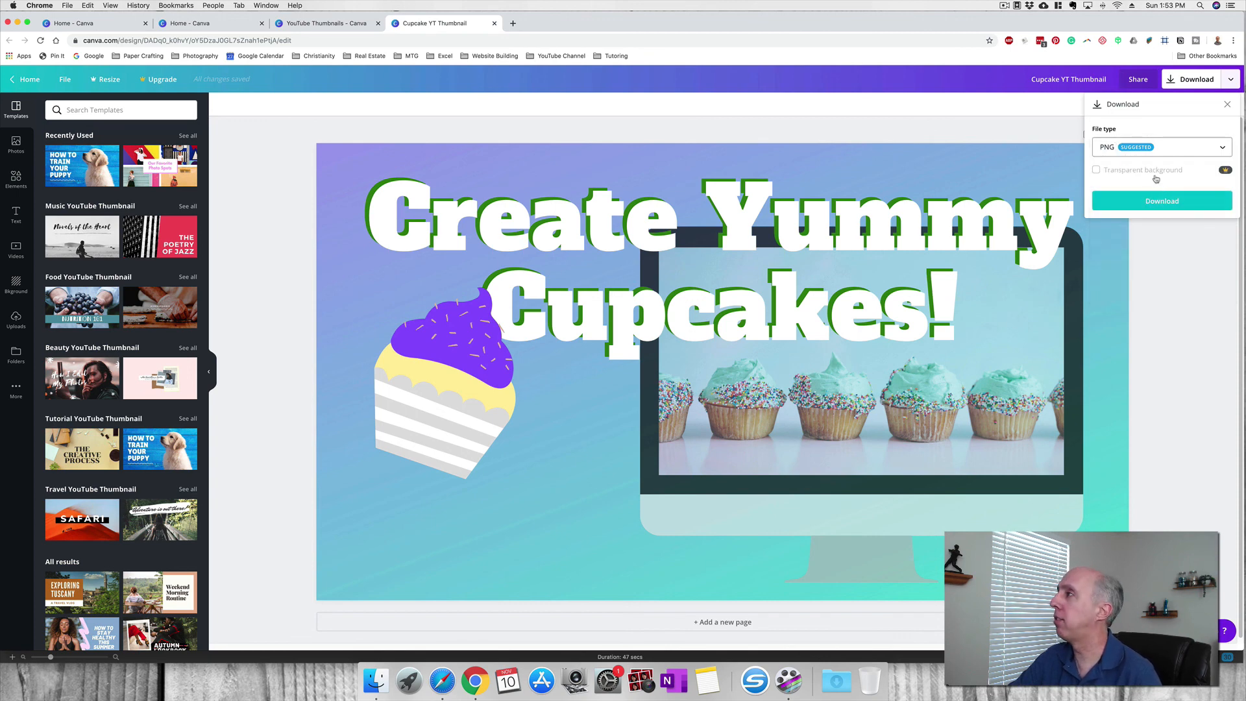
pyautogui.click(1161, 198)
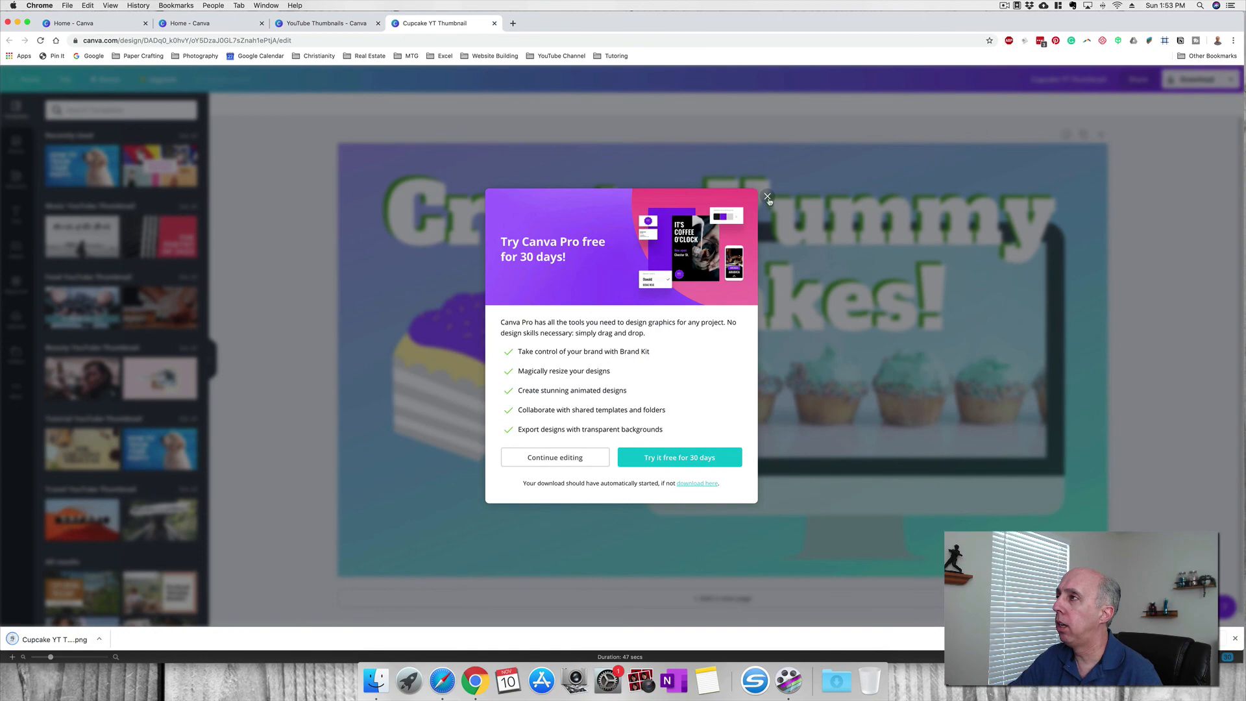
pyautogui.click(766, 196)
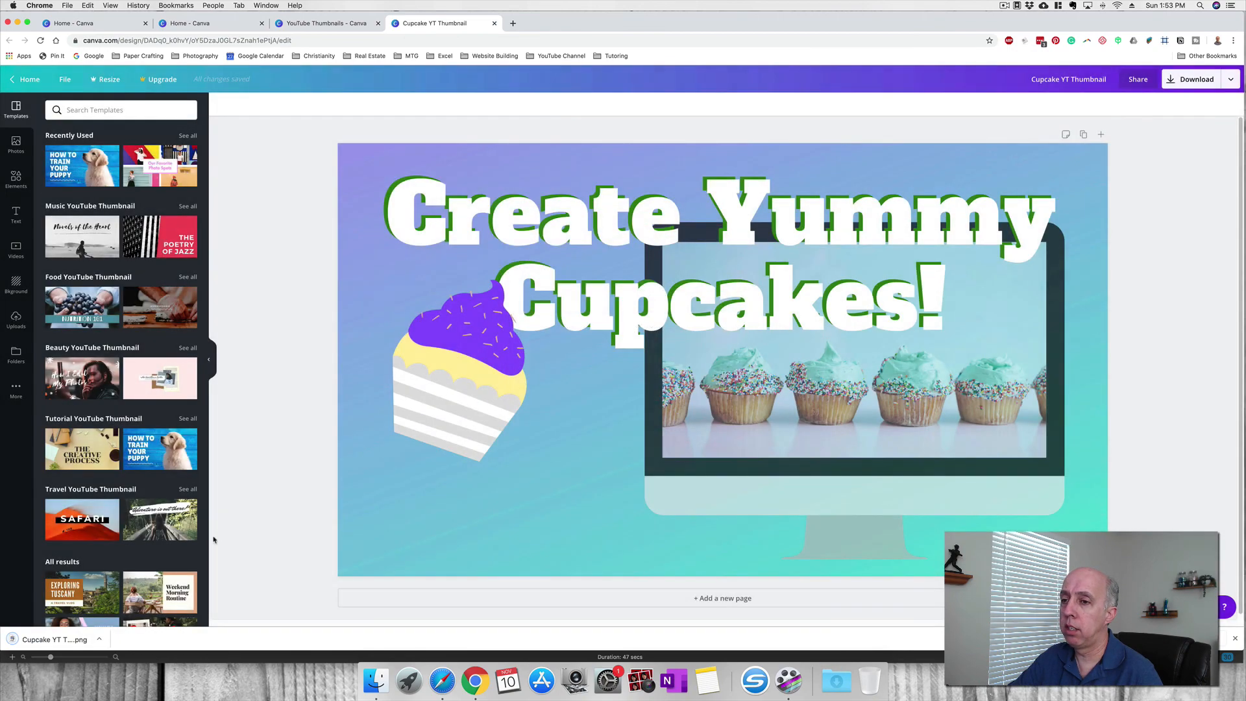
# Open the downloaded PNG in Preview and reposition its window to examine the finished thumbnail
pyautogui.click(62, 640)
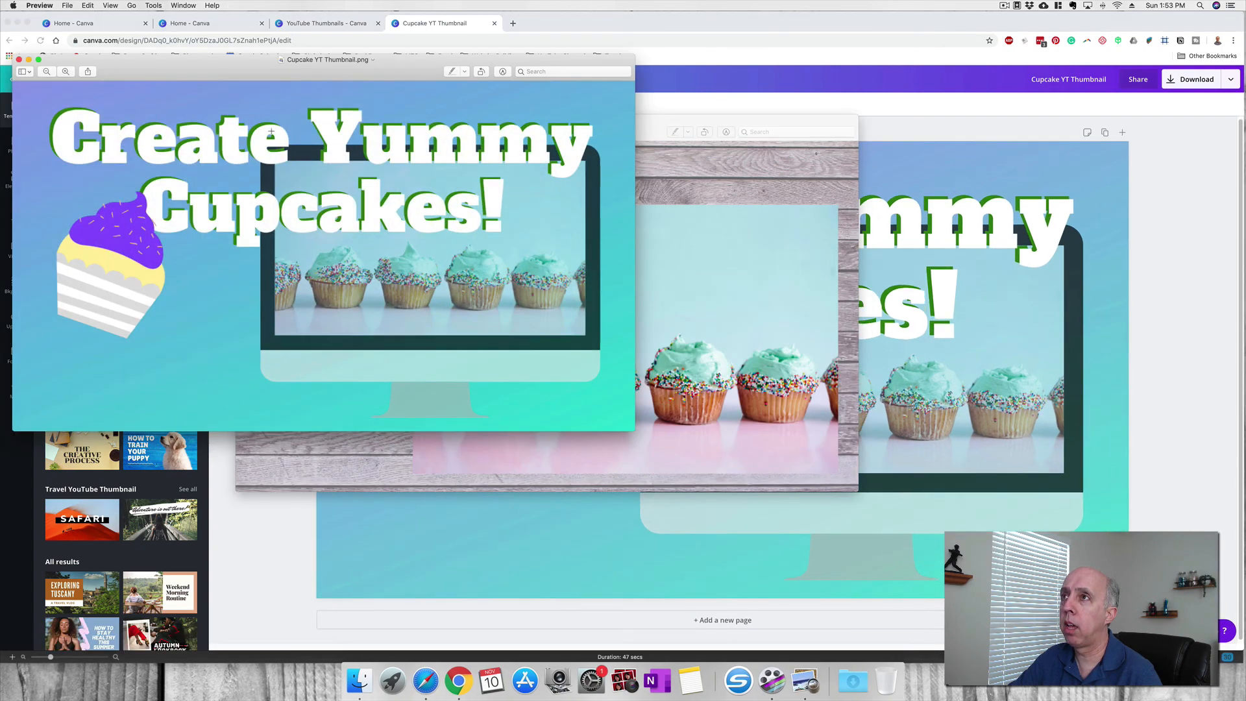
pyautogui.moveTo(255, 80); pyautogui.dragTo(346, 120)
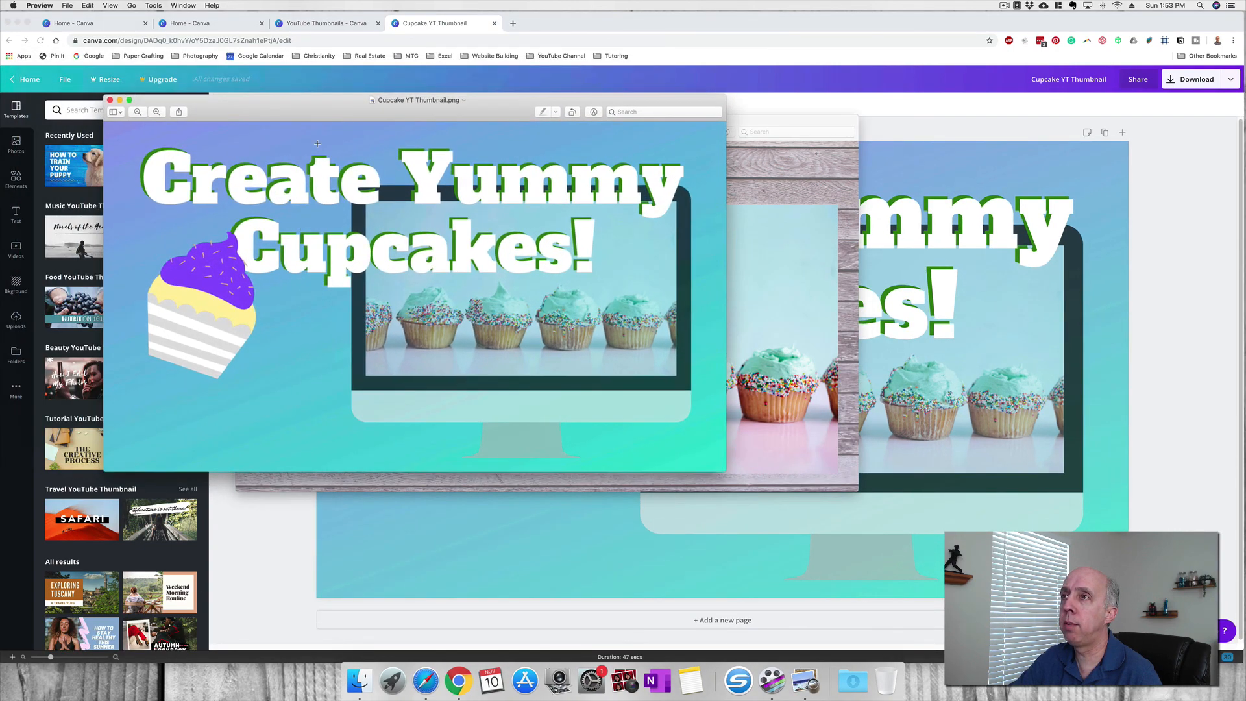